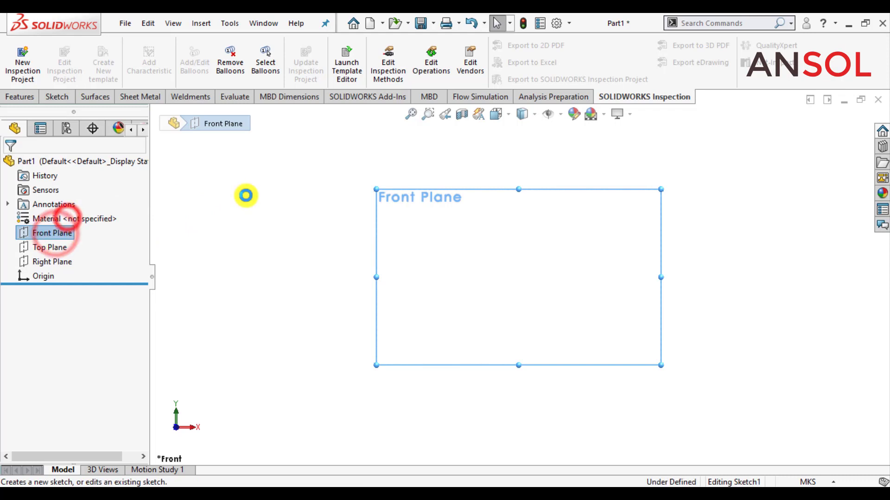
Step: Sketch a horizontal line about 0.06 m long on the Front Plane, starting at the origin
left_click(252, 228)
left_click(88, 44)
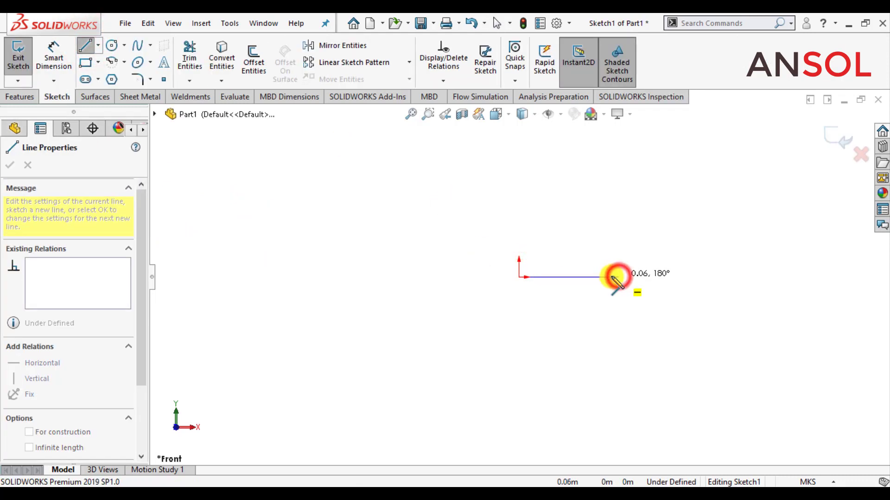
left_click(617, 277)
key("Escape")
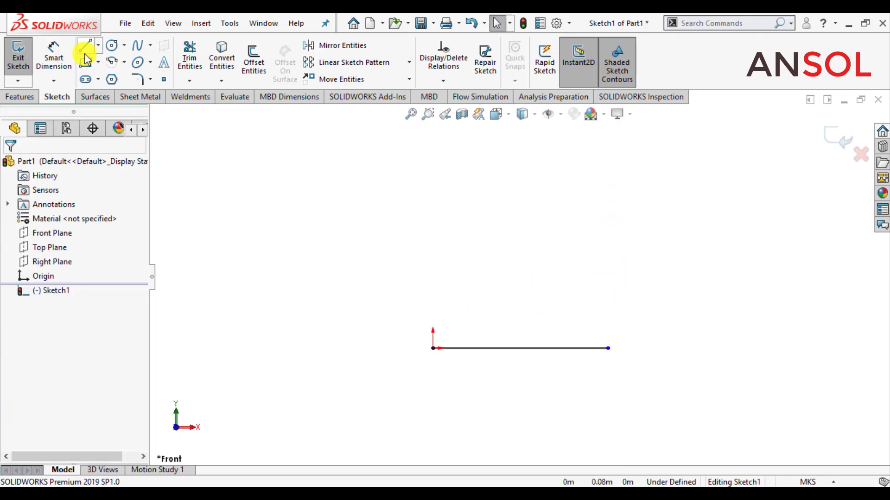
Step: Dimension the horizontal base line's length to 1.6 m
left_click(55, 49)
left_click(506, 348)
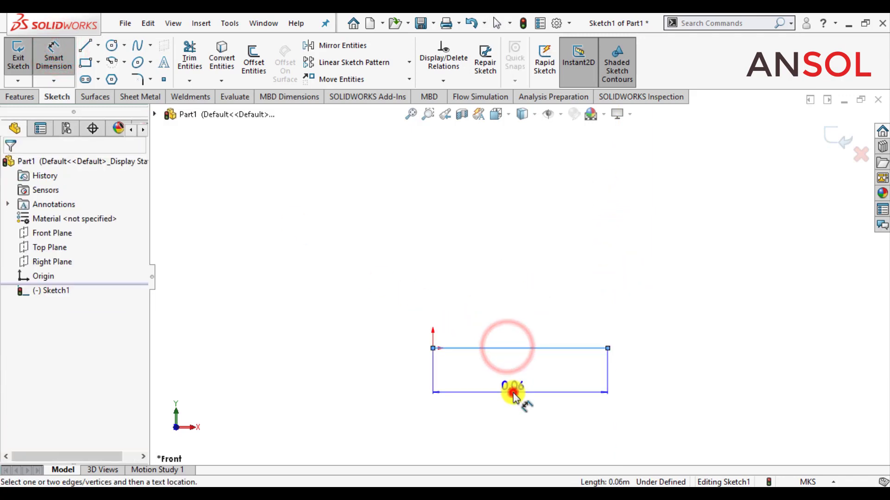
left_click(508, 400)
type("1.6")
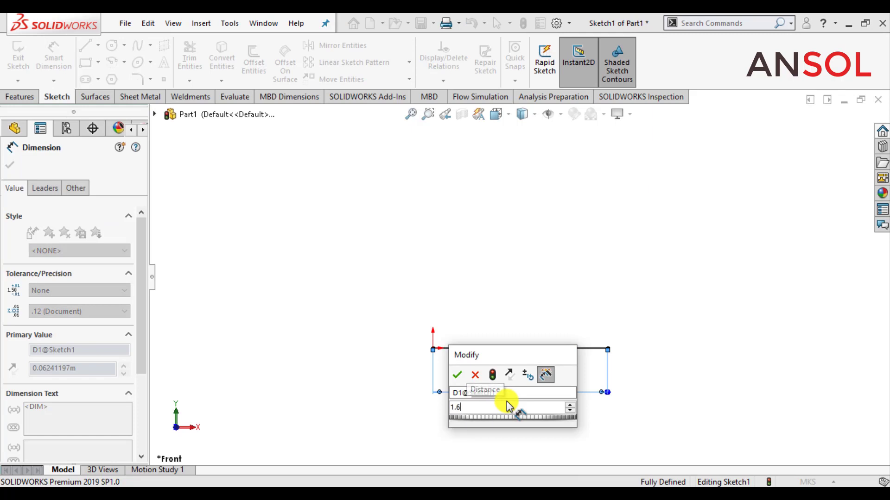
key("Return")
left_click(9, 165)
Step: Draw a long vertical centerline upward from the midpoint of the 1.60 m base line
left_click(97, 45)
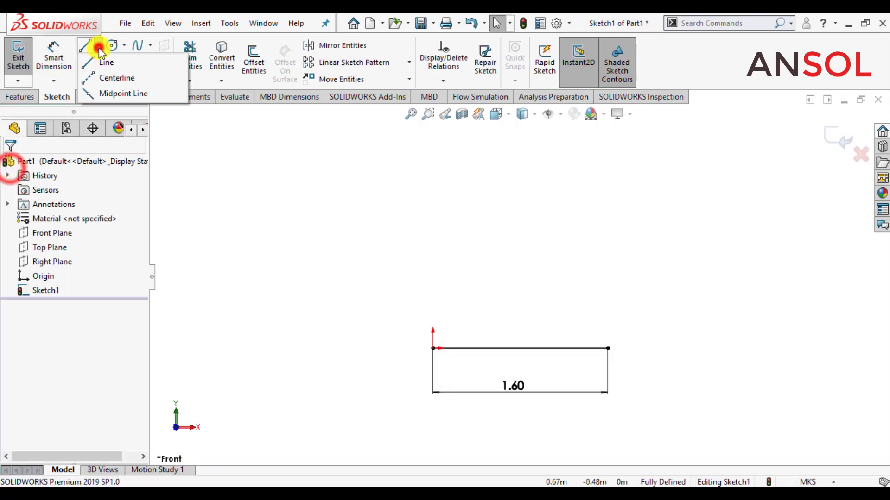
left_click(103, 76)
left_click(520, 349)
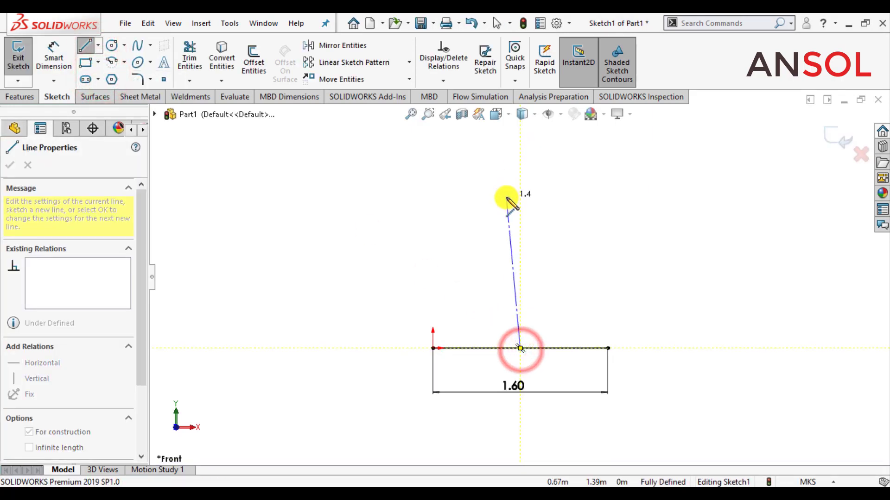
scroll(528, 199, "up", 5)
left_click(519, 147)
key("Escape")
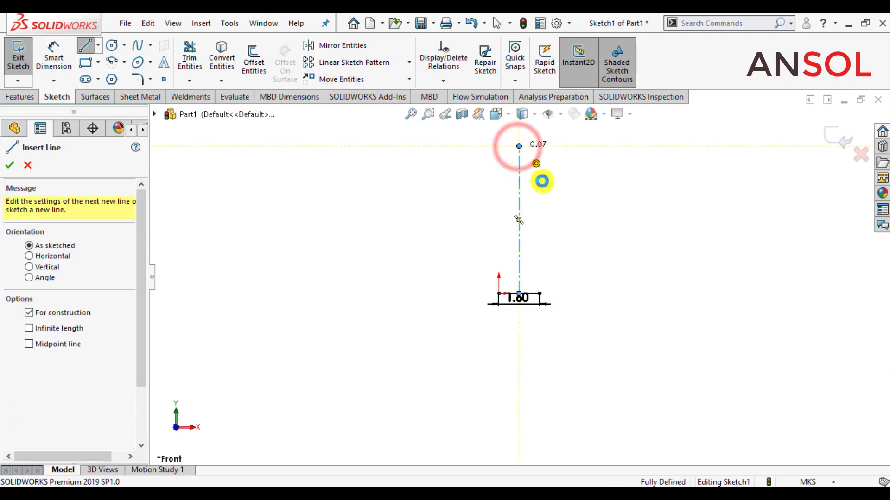
Step: From the base line's right end, sketch a vertical line about 1.68 m long and a line about 1.53 m long slanting toward the centerline
scroll(546, 193, "down", 4)
left_click(85, 45)
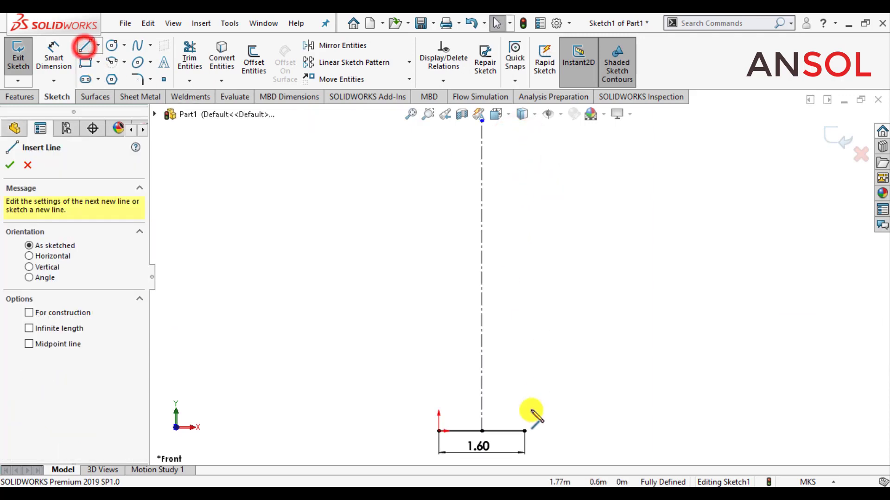
left_click(524, 431)
left_click(525, 343)
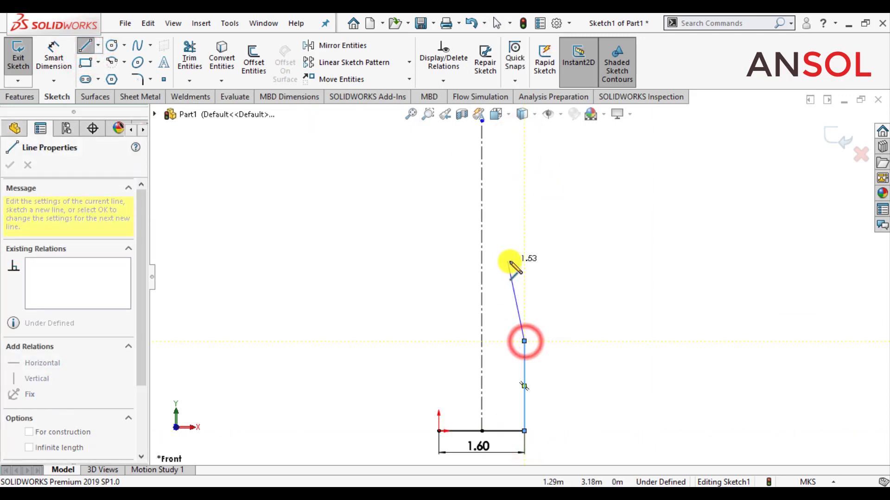
double_click(510, 261)
Step: Dimension the vertical side line's length to 1.8 m
left_click(54, 48)
left_click(525, 382)
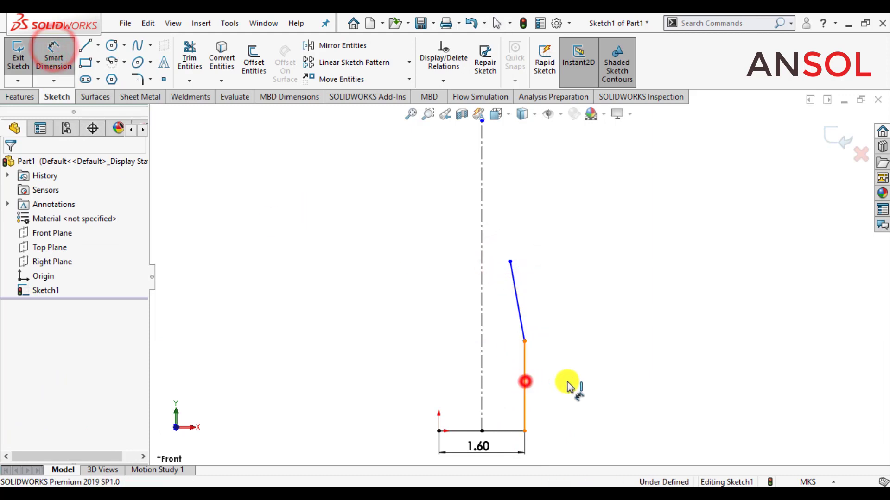
left_click(582, 375)
type("1.8")
key("Return")
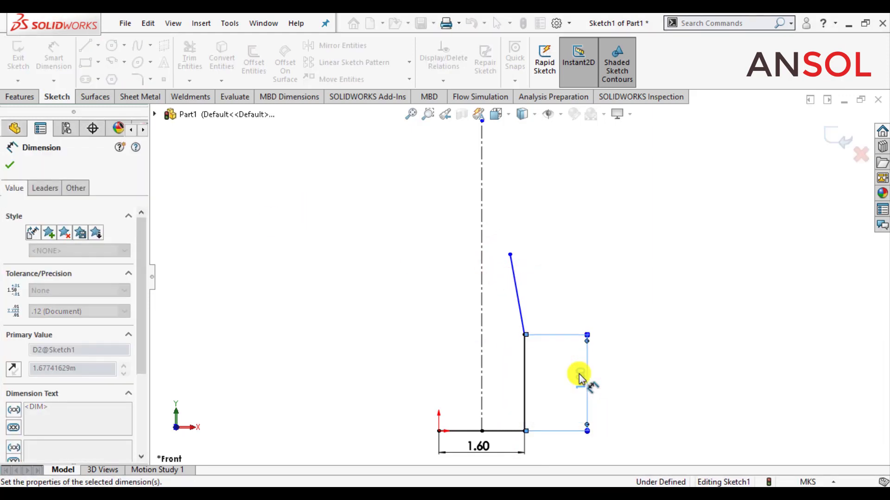
Step: Dimension the vertical height between the slanted line's two endpoints to 1.2 m
left_click(519, 313)
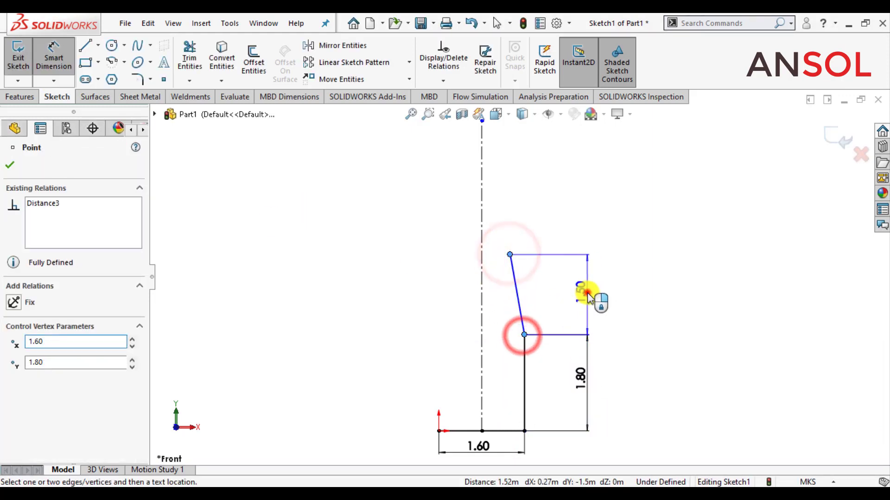
left_click(584, 296)
type("1.2")
key("Return")
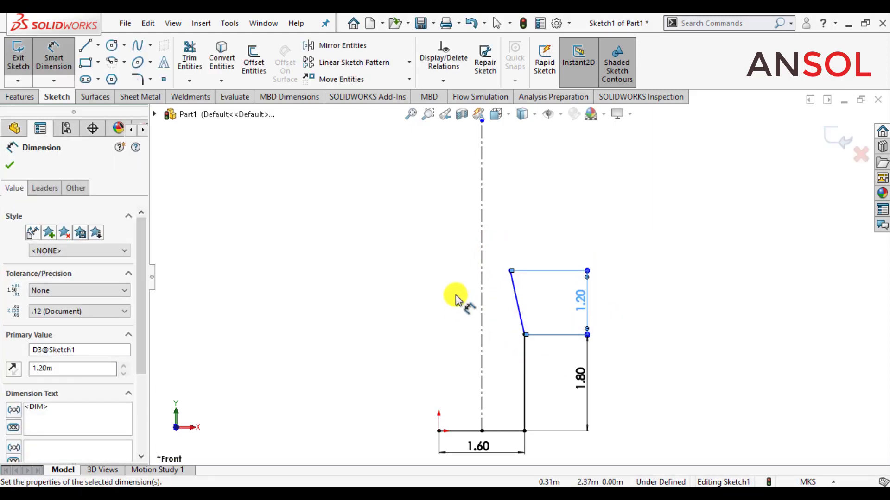
Step: Dimension the slanted line's upper end across the centerline as a doubled distance of 1 m
left_click(508, 271)
left_click(482, 287)
left_click(365, 285)
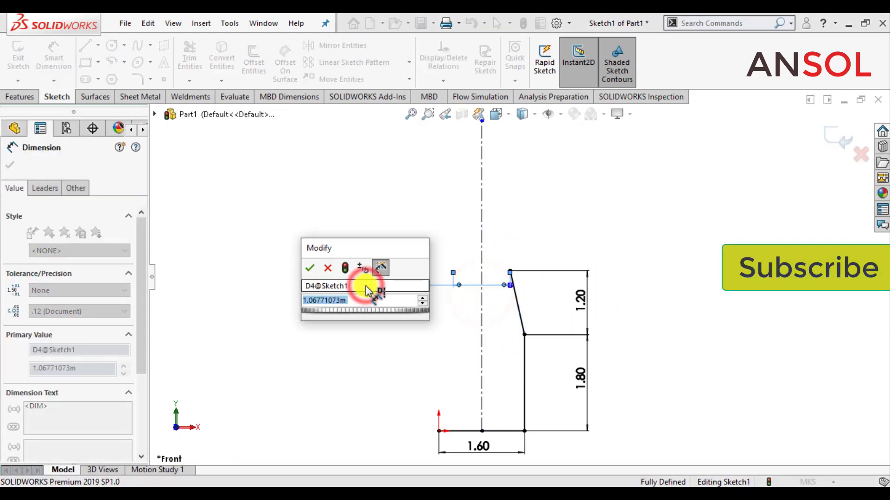
type("1")
key("Return")
left_click(10, 165)
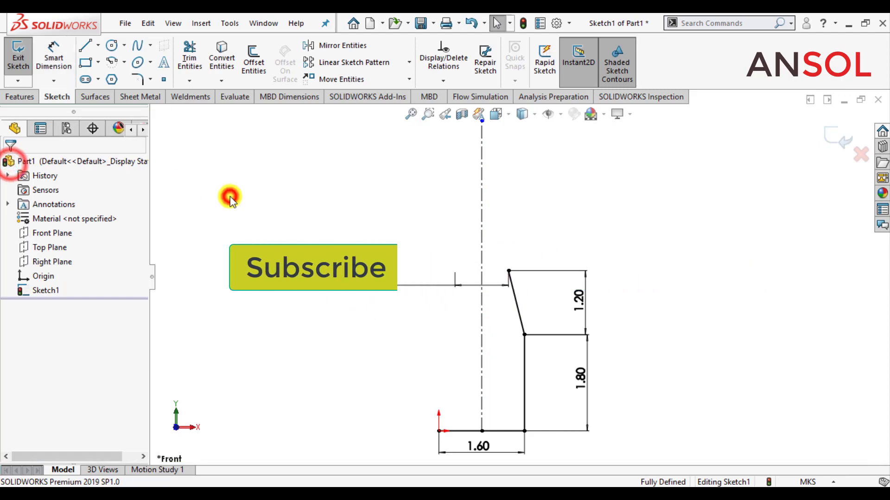
Step: Sketch two connected horizontal lines outward from the slanted line's upper end, the first about 1 m long
left_click(86, 46)
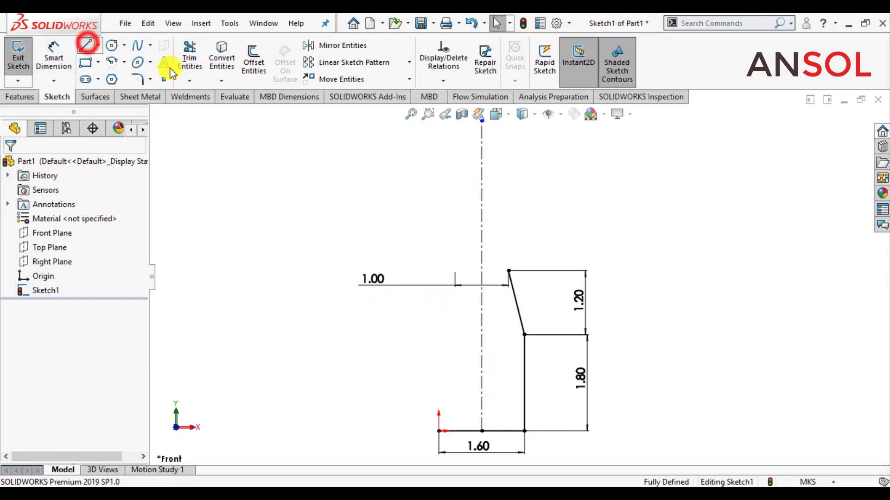
left_click(509, 271)
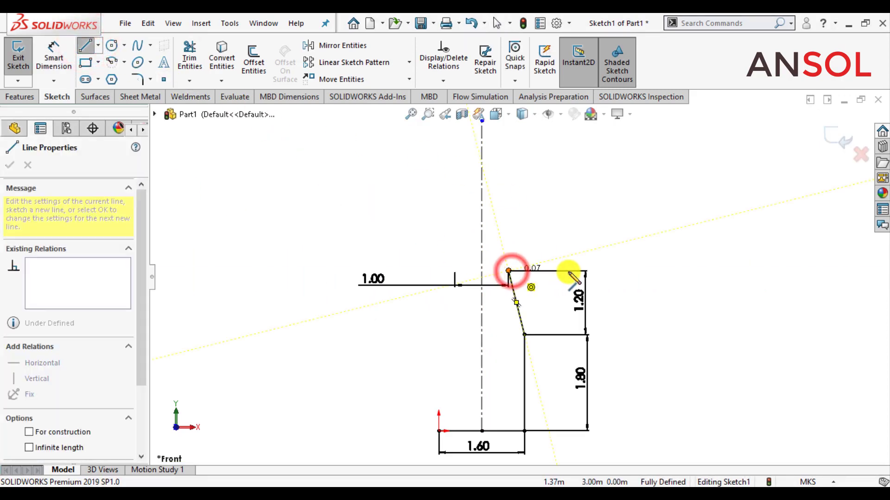
left_click(562, 271)
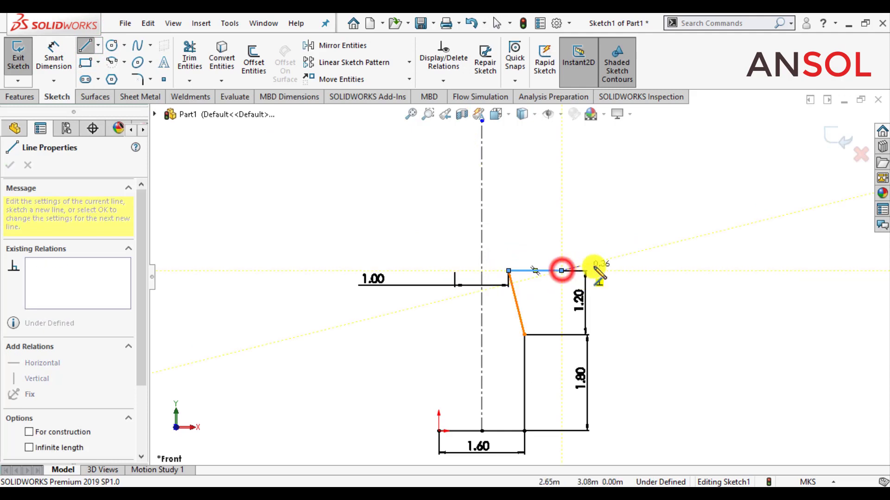
left_click(632, 272)
key("Escape")
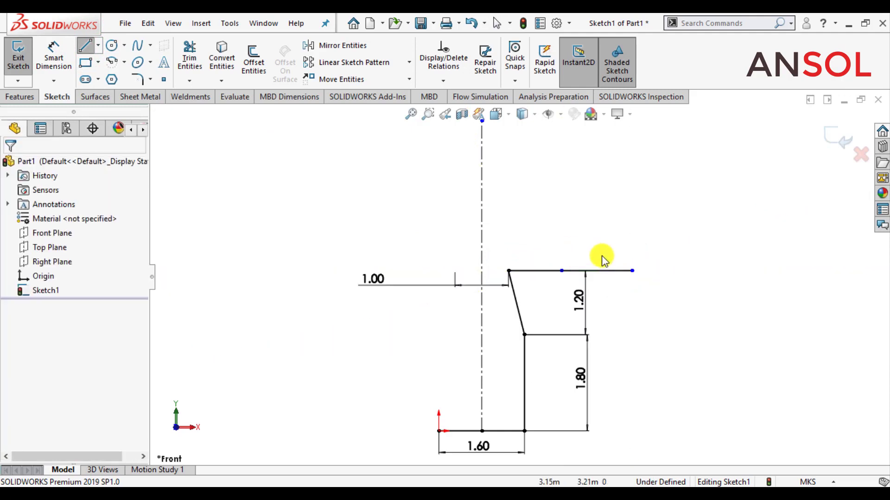
Step: Dimension the inner horizontal line's length to 0.5 m
left_click(53, 55)
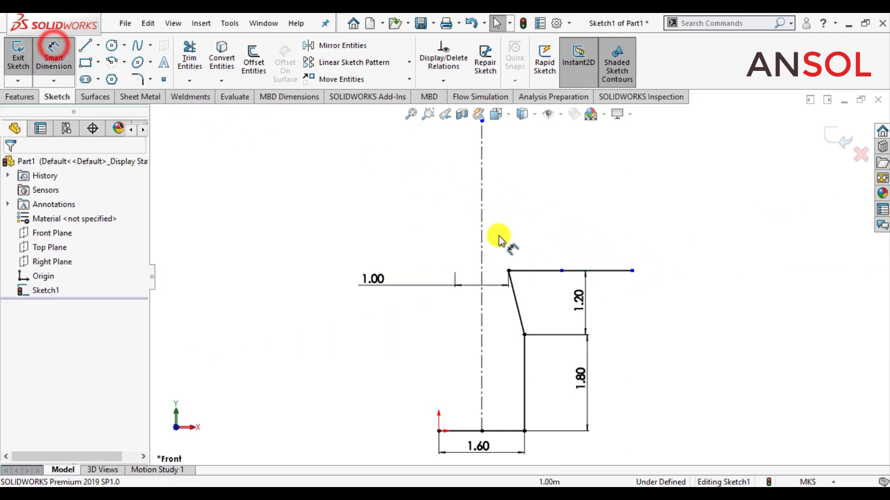
left_click(530, 272)
left_click(532, 291)
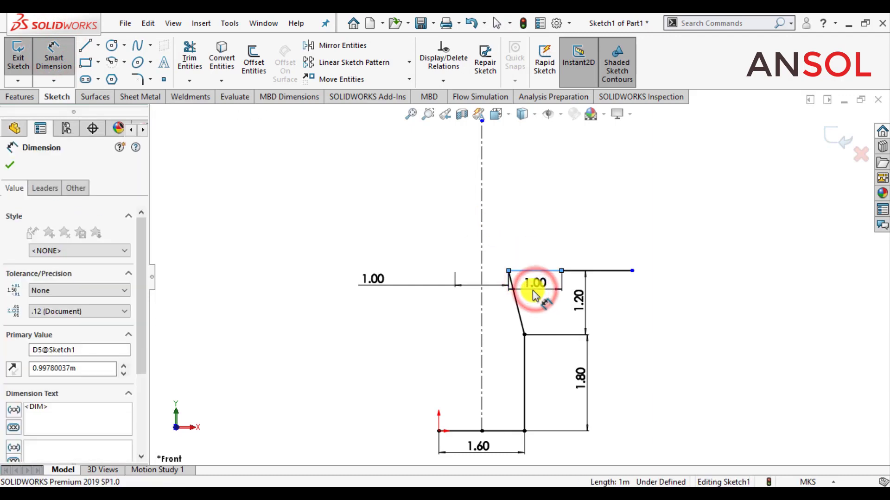
type("0.5")
key("Return")
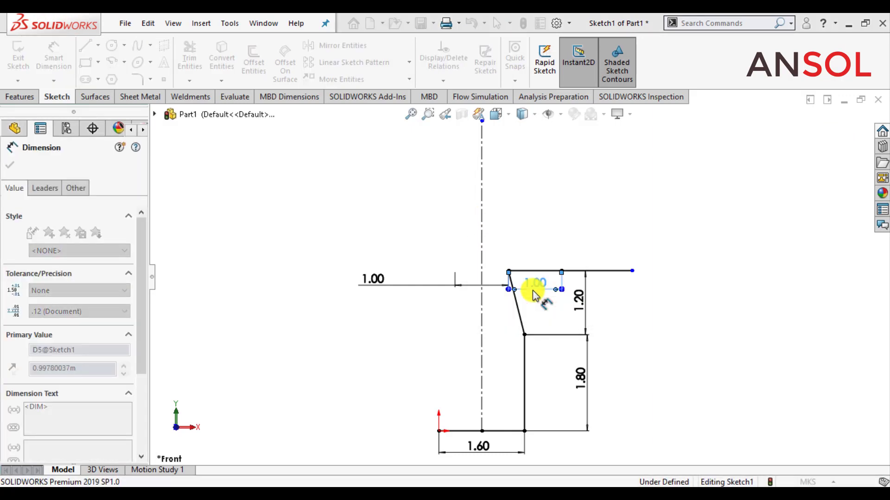
Step: Dimension the outer horizontal line's length to 0.8 m and reposition that dimension just below the line
left_click(565, 272)
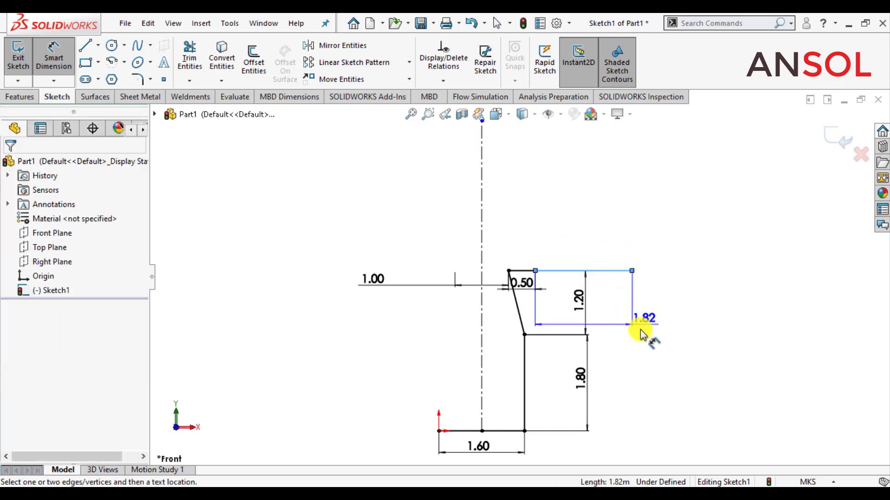
left_click(641, 329)
type(".8")
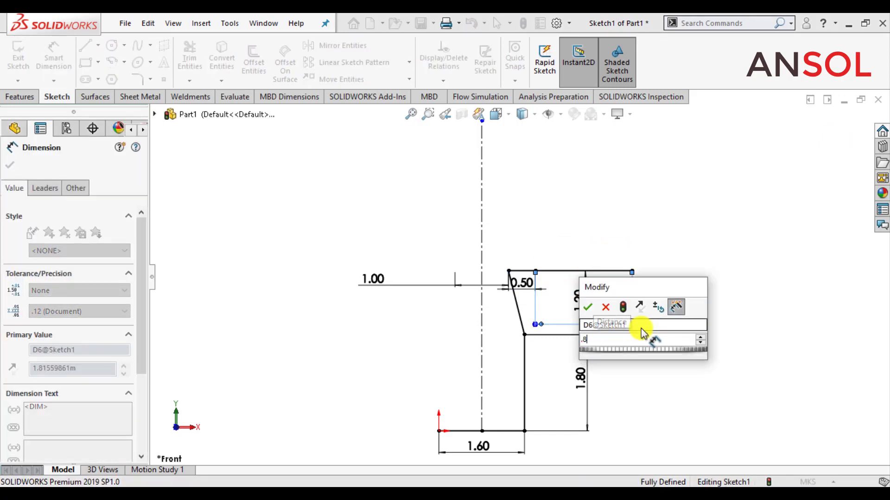
key("Return")
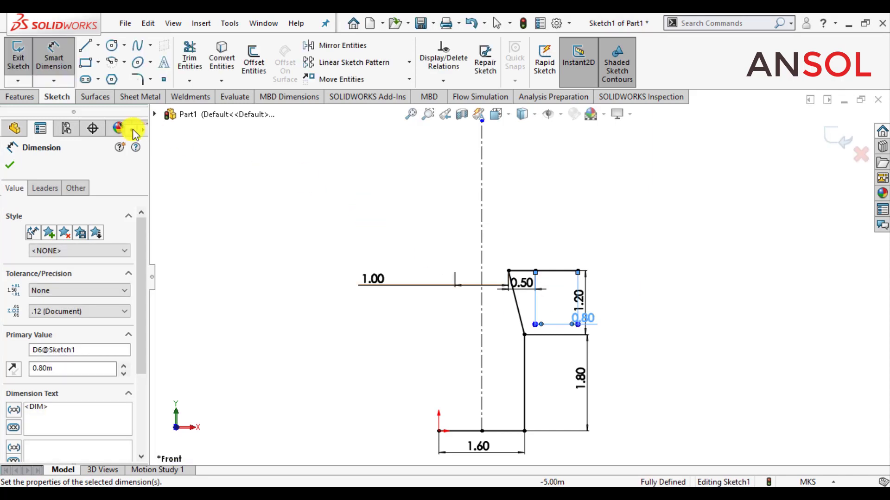
left_click(11, 165)
scroll(562, 269, "down", 5)
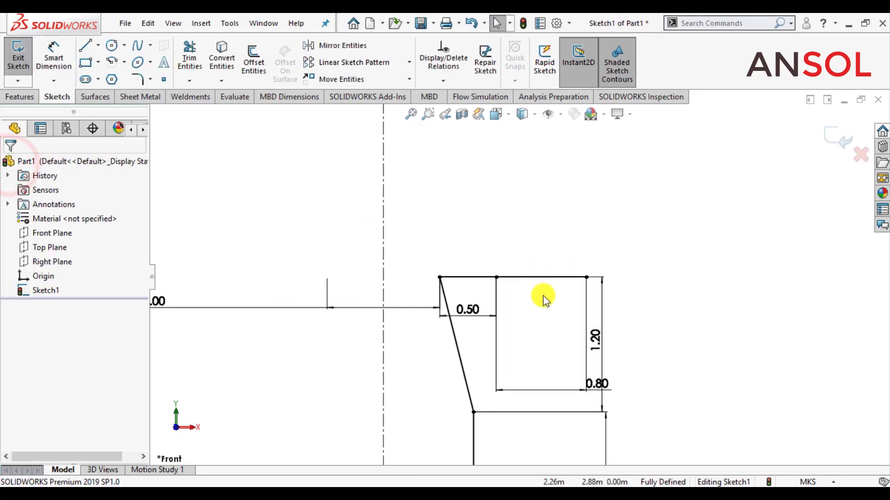
mouse_move(594, 388)
left_mouse_down()
mouse_move(528, 322)
mouse_move(541, 311)
left_mouse_up()
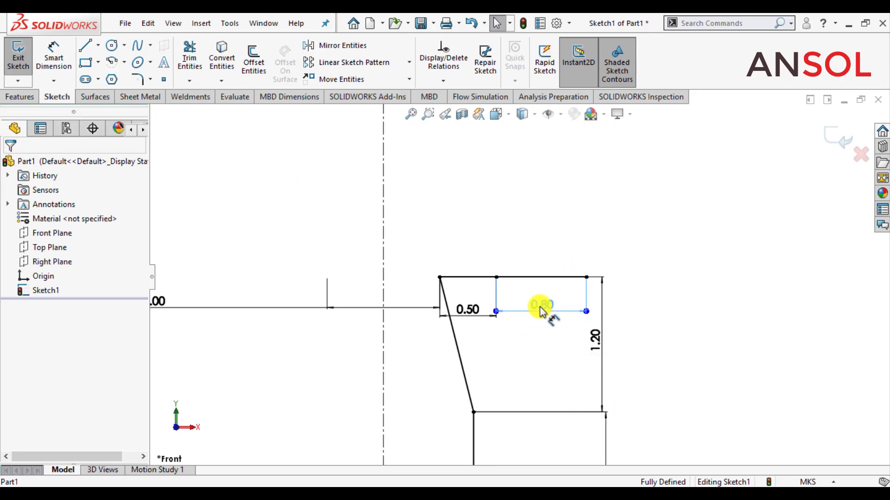
Step: Sketch a vertical line about 1.07 m long upward from the slanted line's upper end
left_click(86, 46)
left_click(440, 278)
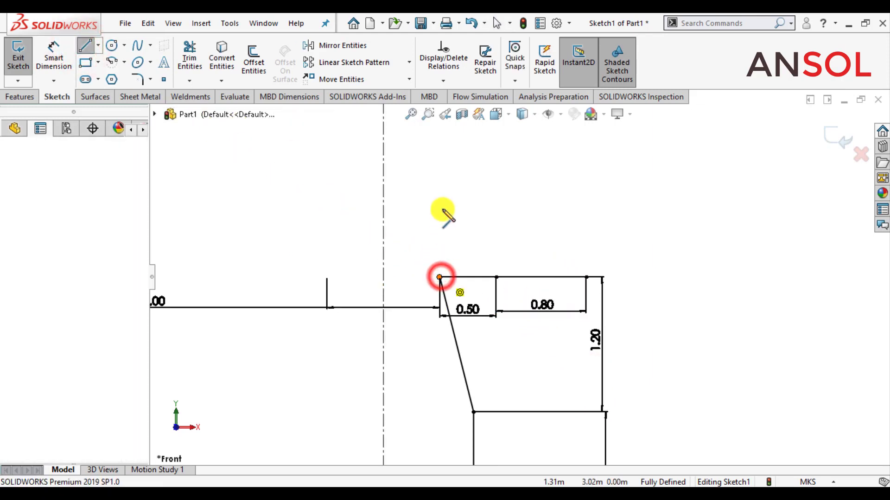
left_click(438, 157)
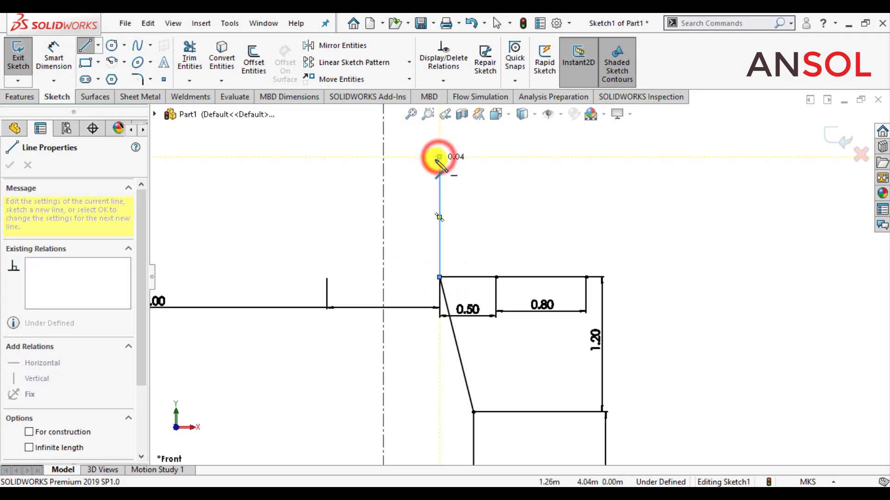
key("Escape")
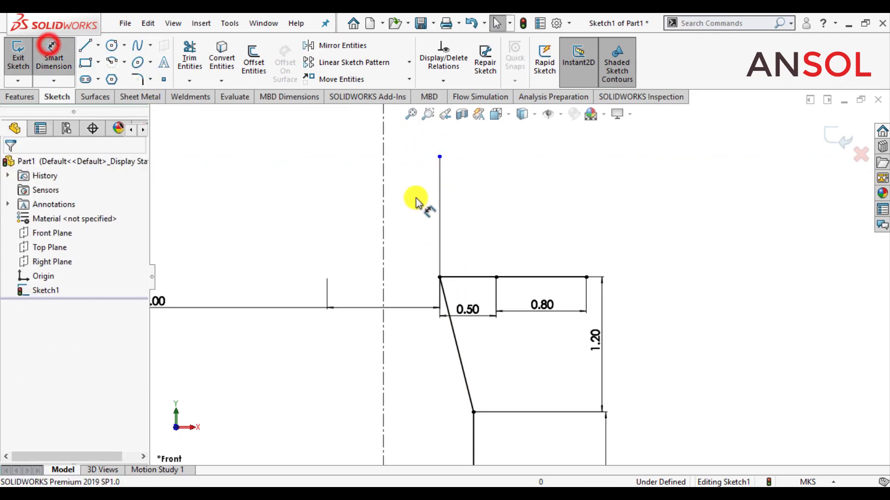
Step: Dimension the upper vertical line's length to 0.8 m
left_click(440, 223)
left_click(478, 224)
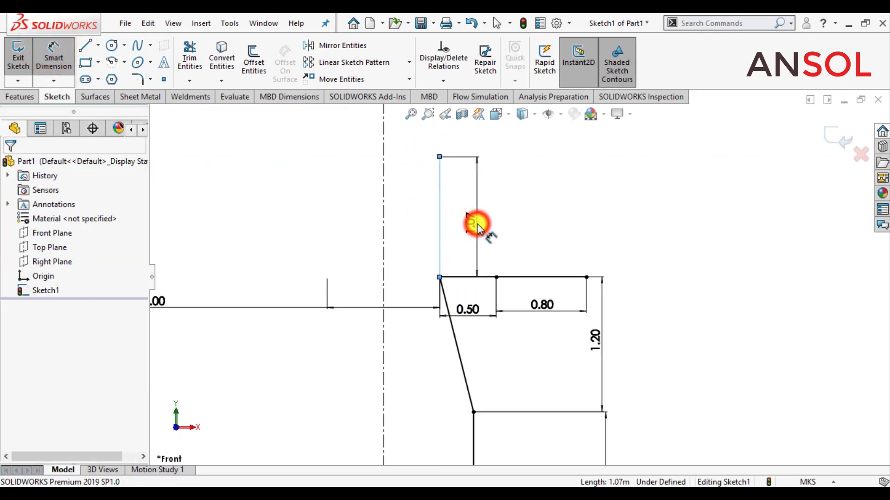
type(".")
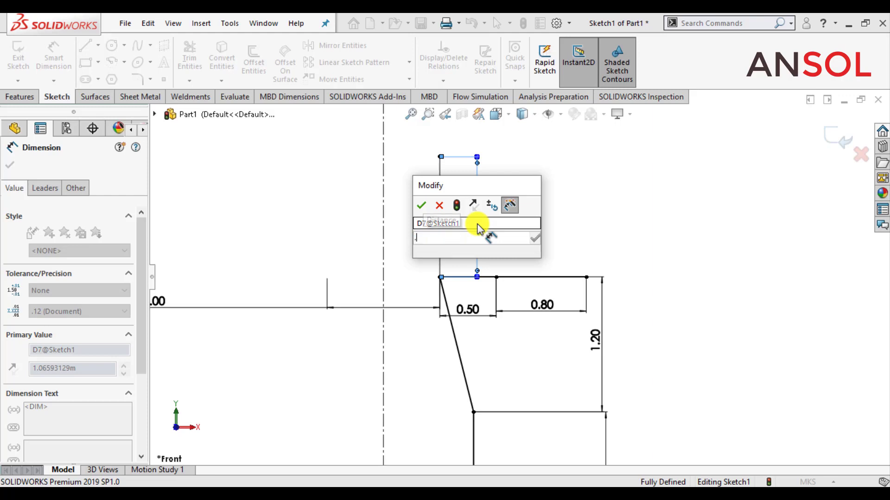
type("8")
key("Return")
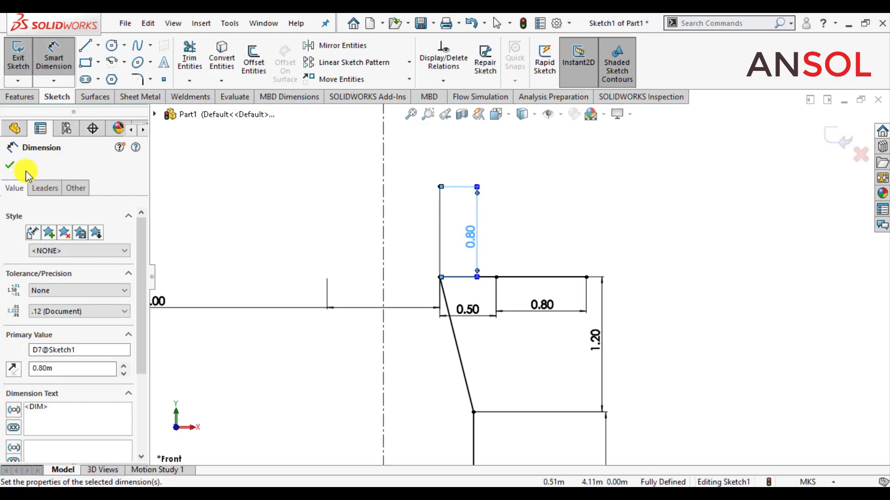
left_click(9, 165)
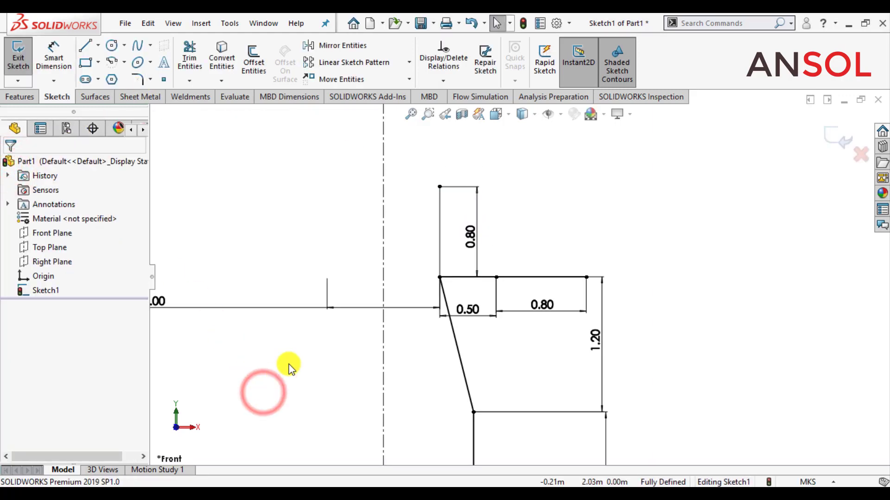
Step: Sketch a horizontal line about 0.5 m long outward from the upper vertical line's top end
left_click(83, 46)
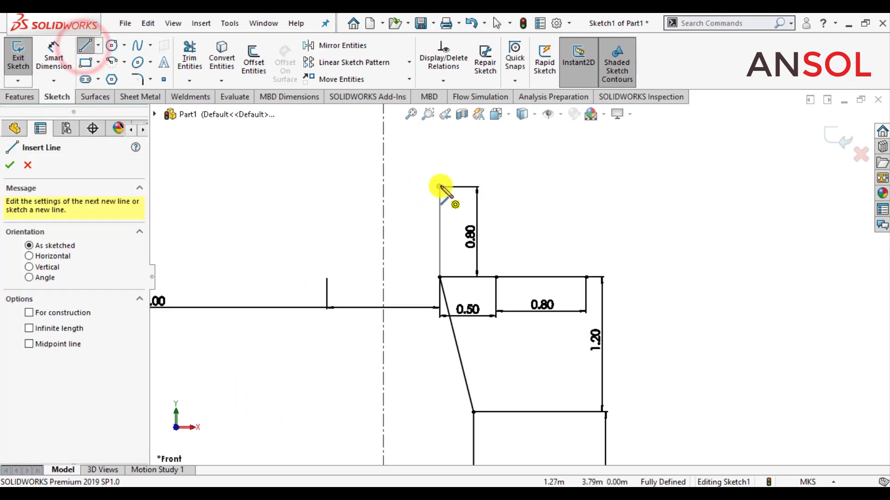
left_click(440, 187)
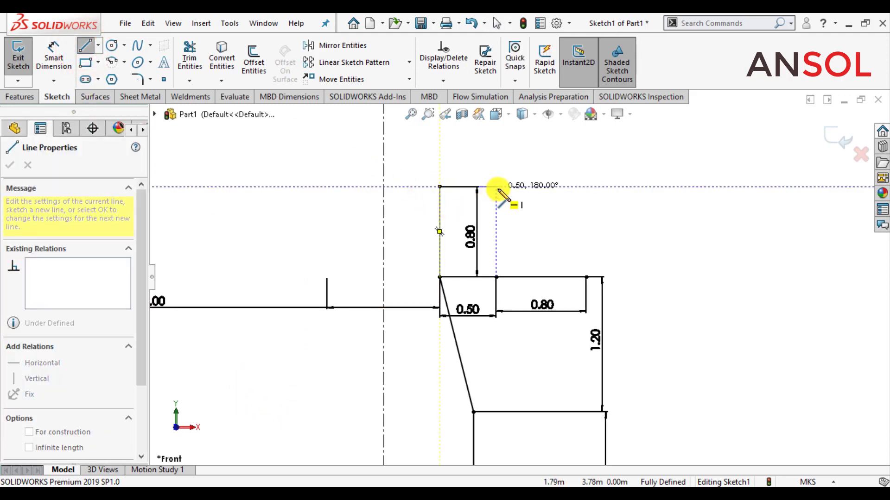
left_click(497, 188)
key("Escape")
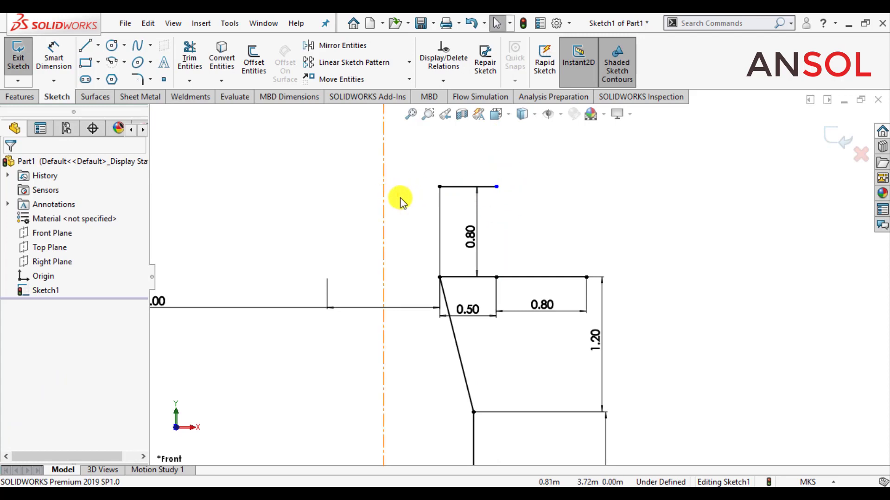
Step: Make the new top horizontal line equal in length to the inner 0.5 m horizontal line
scroll(531, 188, "up", 2)
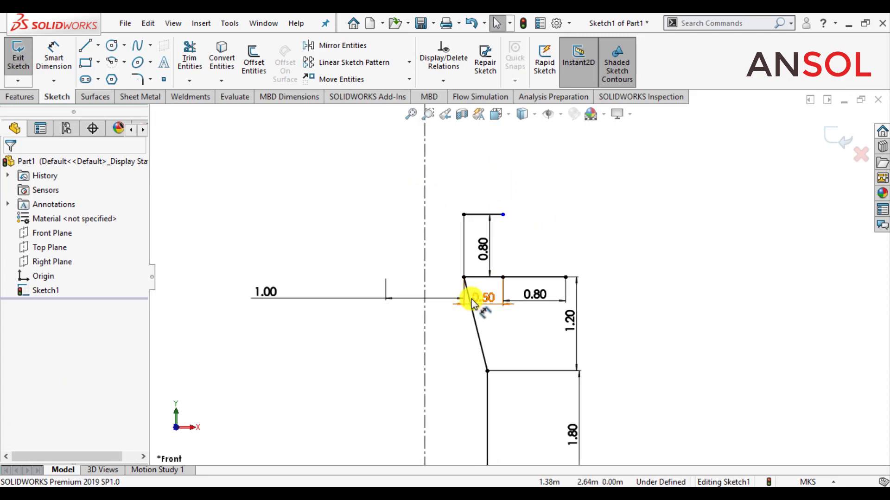
left_click(480, 277)
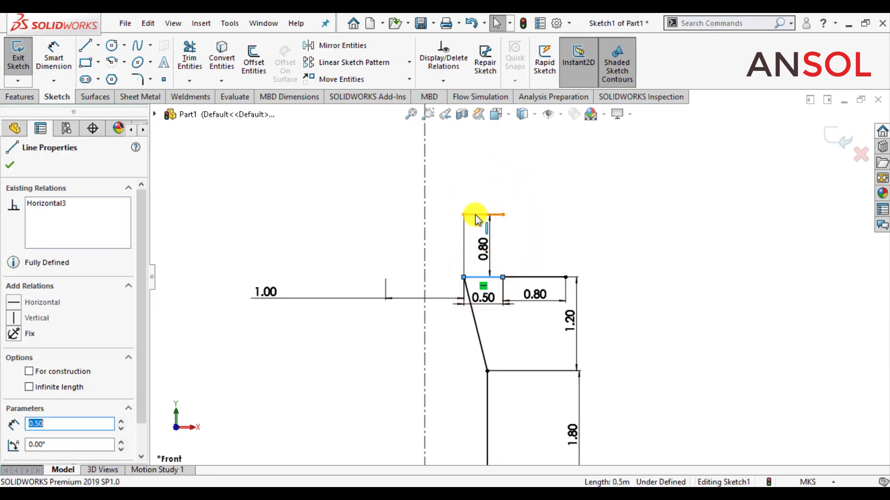
left_click(478, 216, "ctrl")
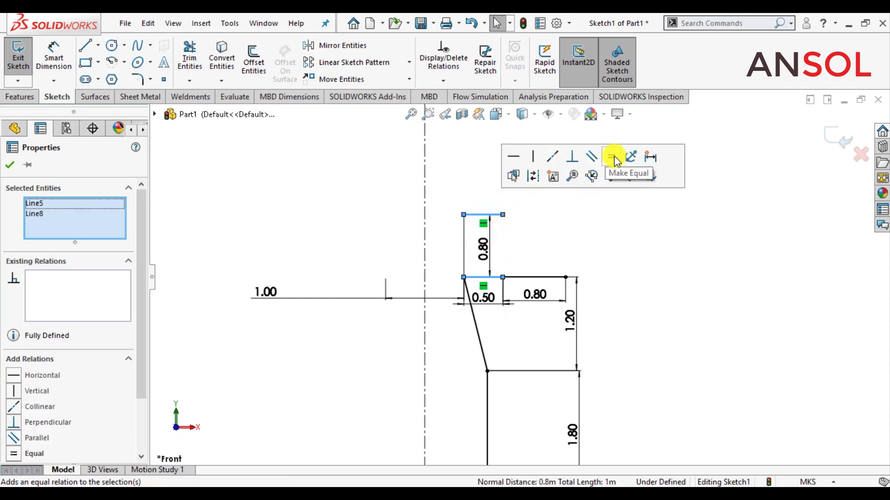
left_click(612, 157)
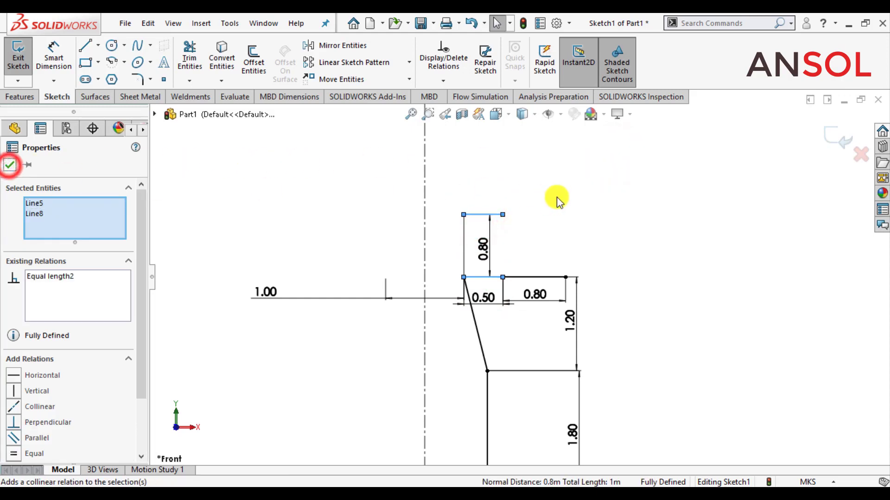
key("f")
scroll(509, 330, "down", 3)
left_click(677, 339)
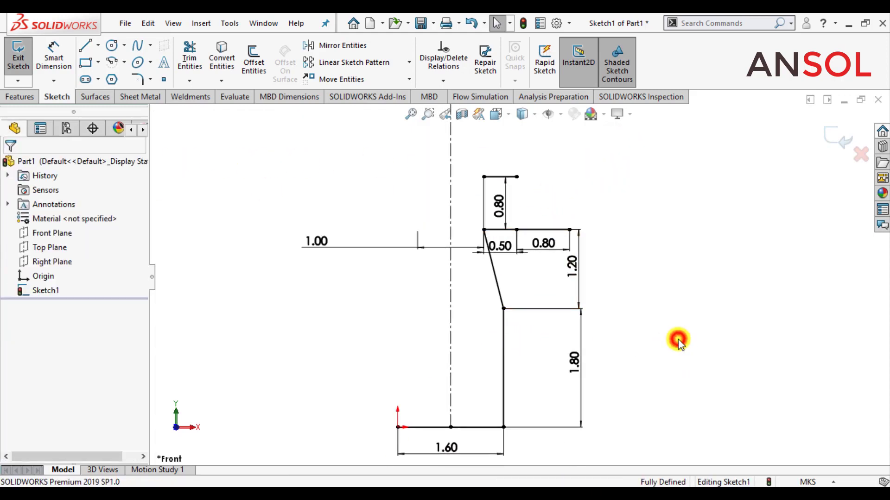
Step: Delete the top horizontal line at the upper end of the vertical line
scroll(680, 186, "down", 2)
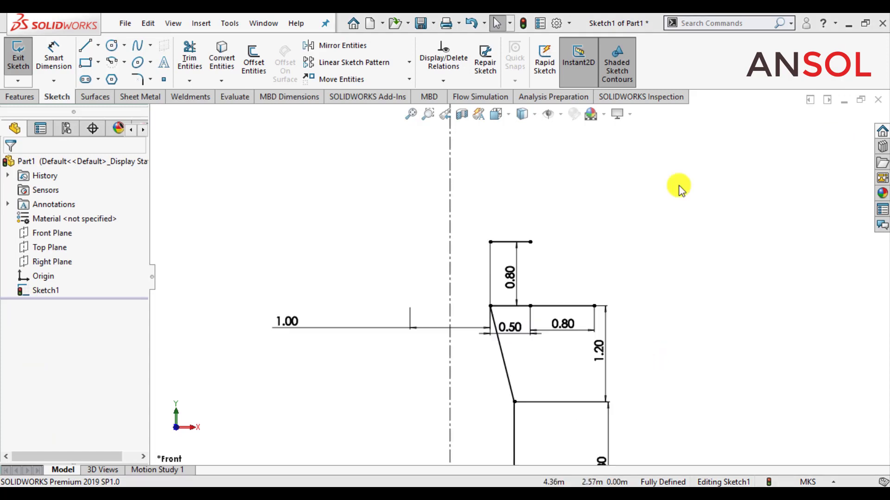
left_click(503, 246)
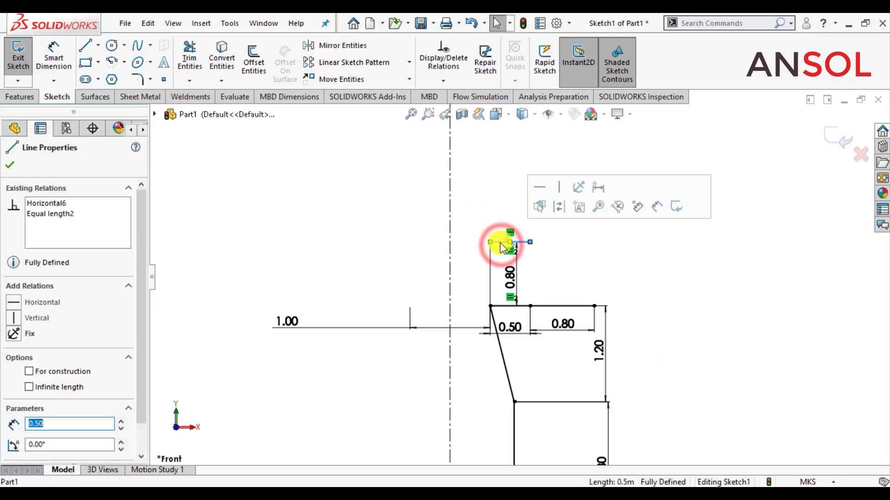
key("Escape")
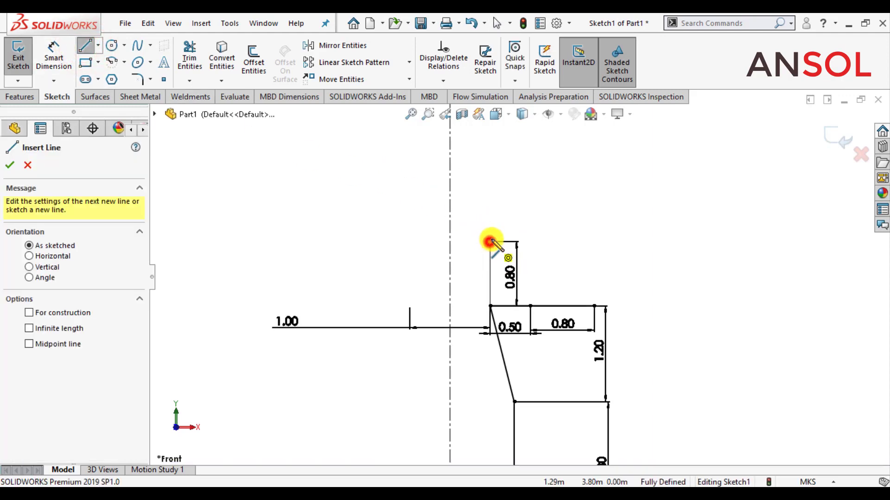
Step: From the upper vertical line's top end, sketch a vertical line about 0.59 m upward, continued by a horizontal line about 0.5 m outward
left_click(490, 242)
left_click(490, 195)
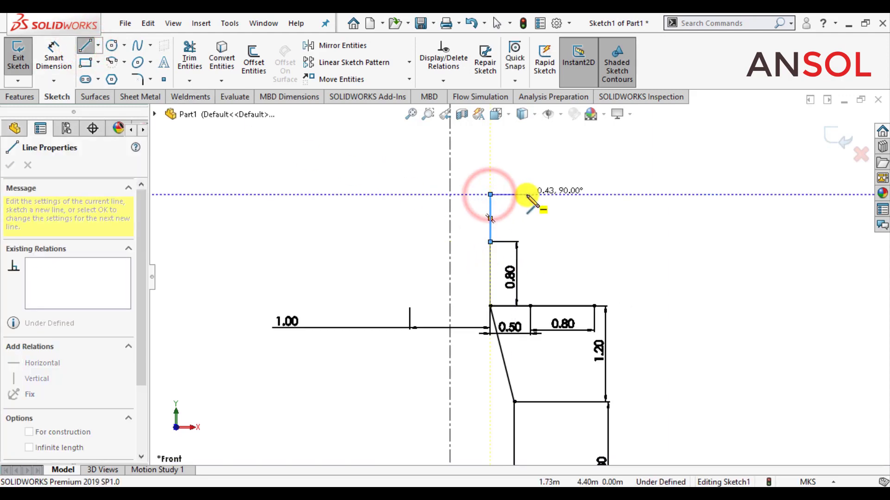
left_click(530, 194)
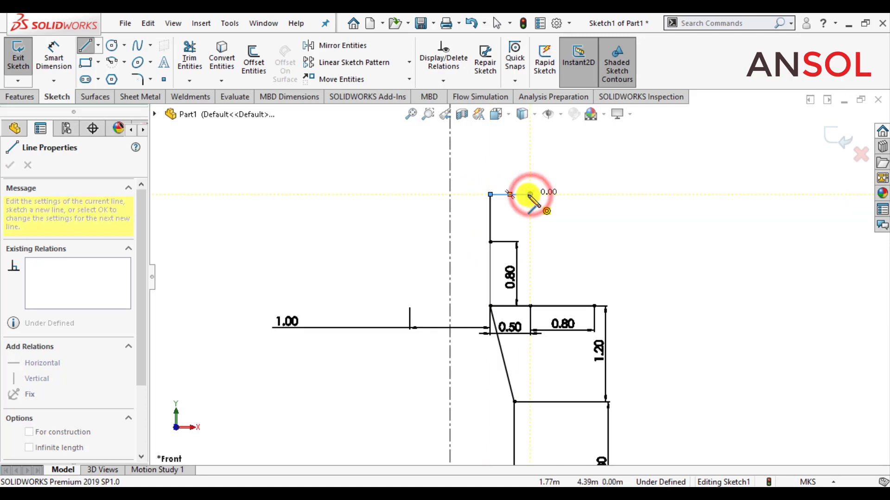
key("Escape")
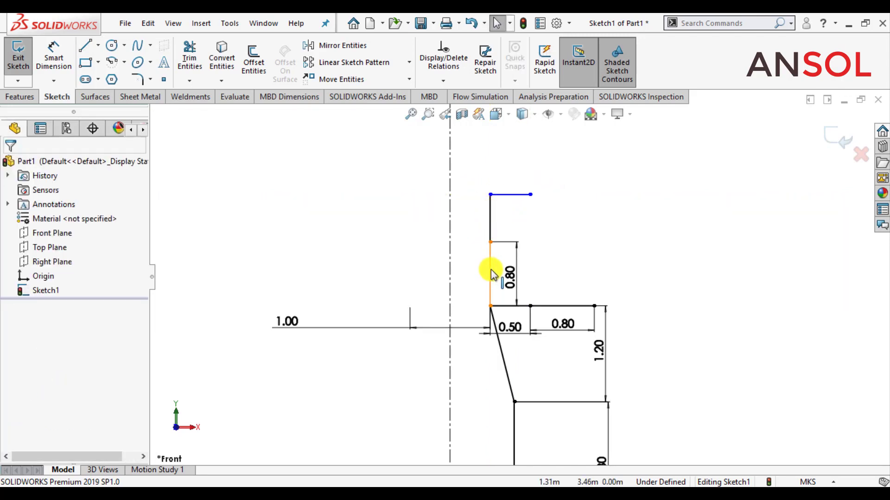
Step: Make the new vertical line equal in length to the 0.8 m vertical line below it
left_click(491, 271)
left_click(493, 225, "ctrl")
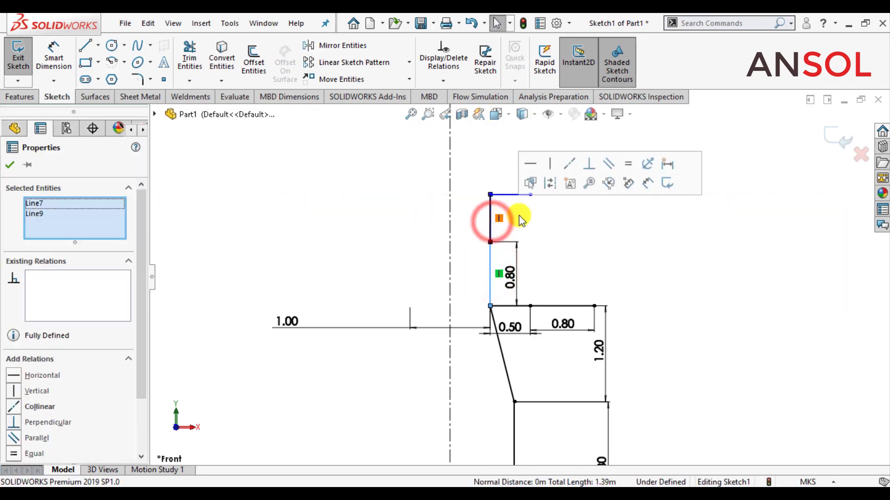
left_click(629, 166)
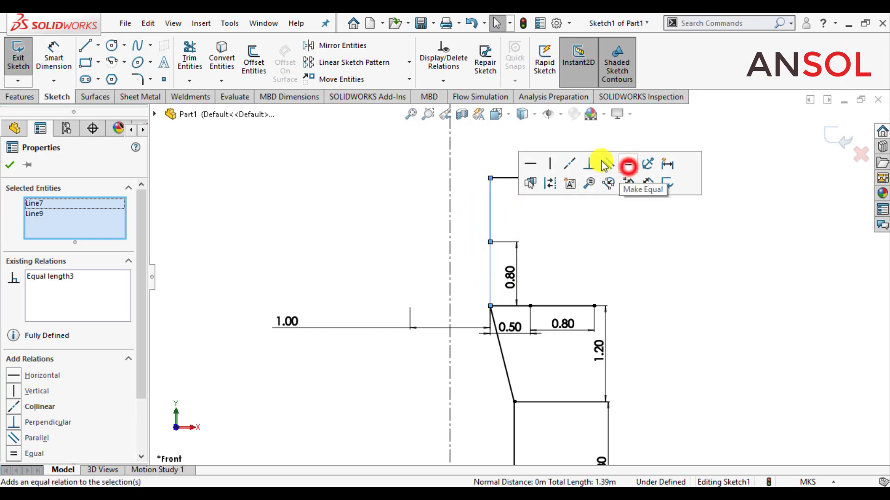
left_click(10, 166)
left_click(230, 230)
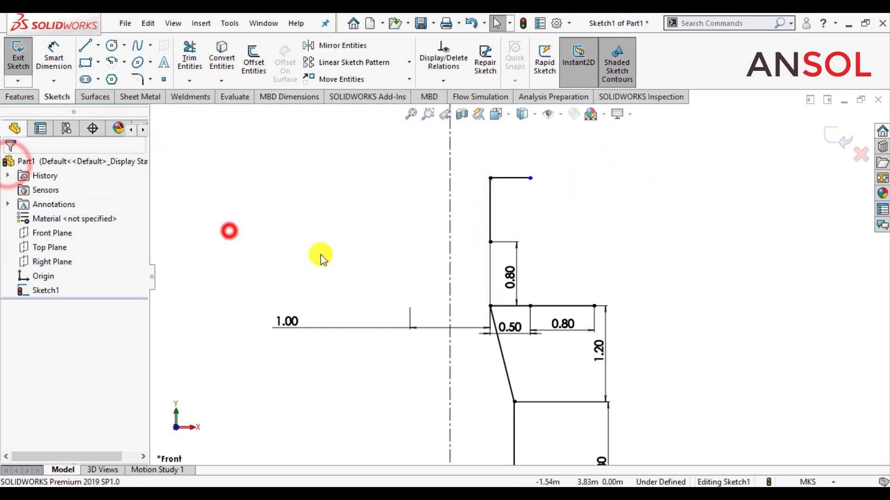
Step: Make the topmost horizontal line equal in length to the inner 0.5 m horizontal line
left_click(504, 307)
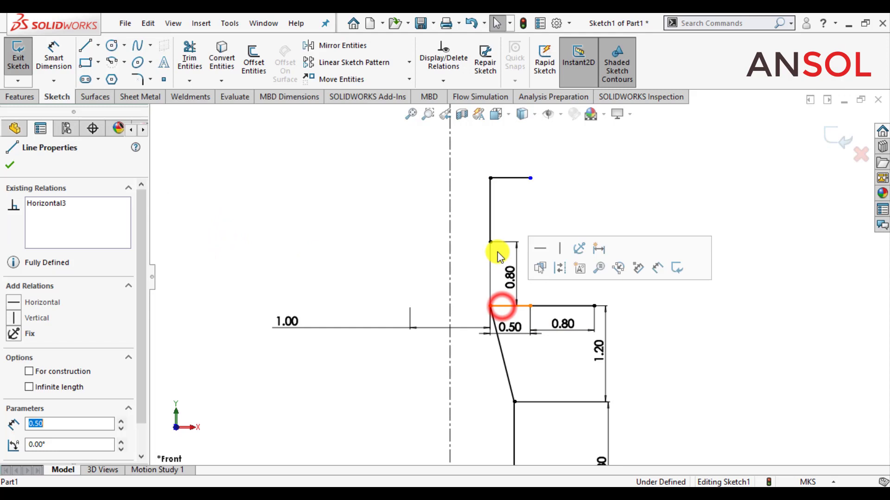
left_click(510, 177, "ctrl")
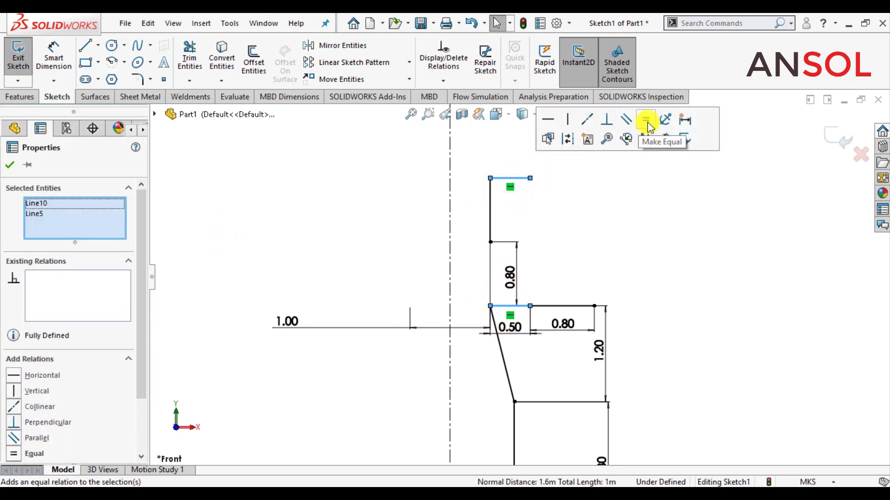
left_click(647, 121)
left_click(9, 166)
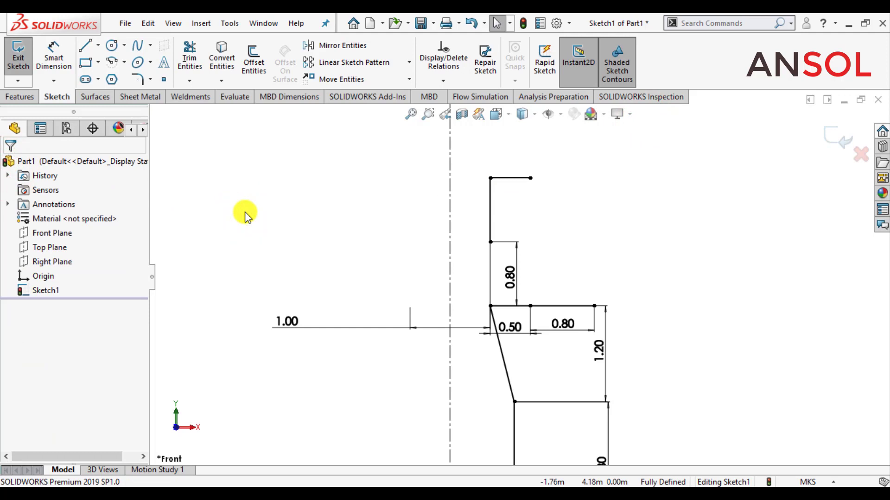
Step: Sketch a diagonal line from the junction of the two upper vertical lines to the outer end of the lower horizontal arm
left_click(84, 46)
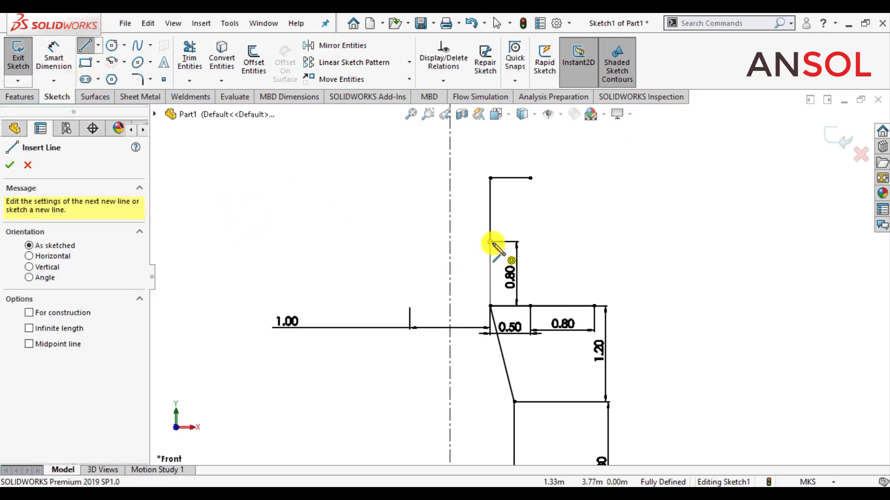
left_click_drag(490, 242, 594, 306)
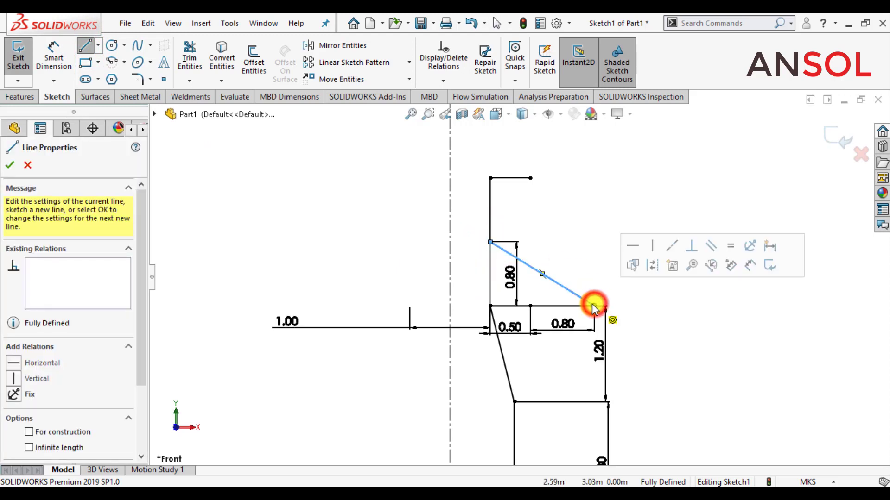
key("Escape")
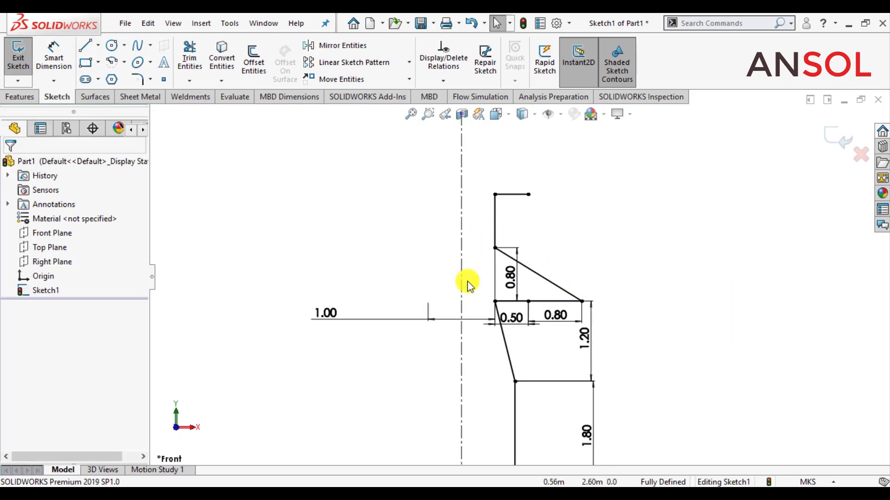
Step: Sketch a vertical line about 0.49 m long from the junction of the arm's 0.5 m and 0.8 m lines up to the diagonal line
left_click(83, 46)
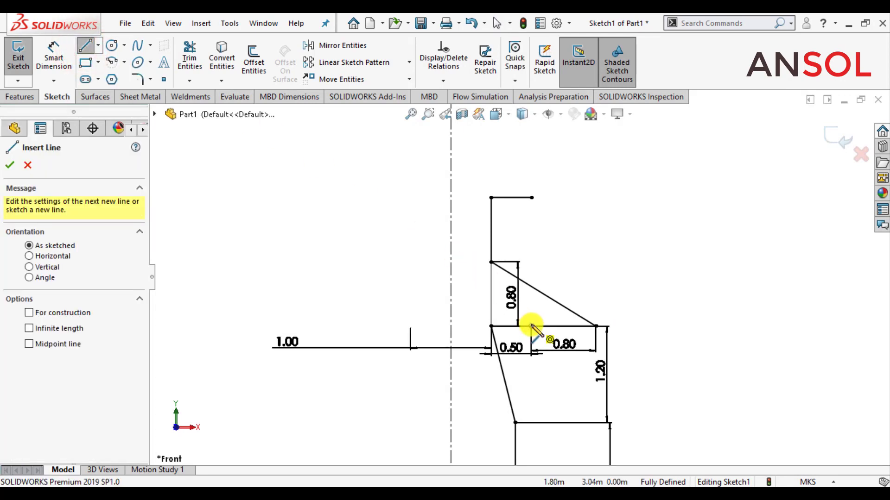
left_click(531, 326)
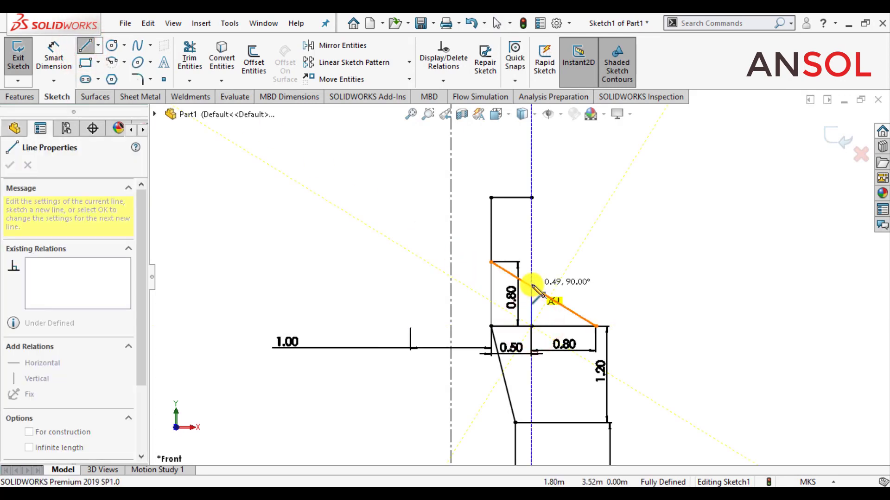
left_click(531, 287)
key("Escape")
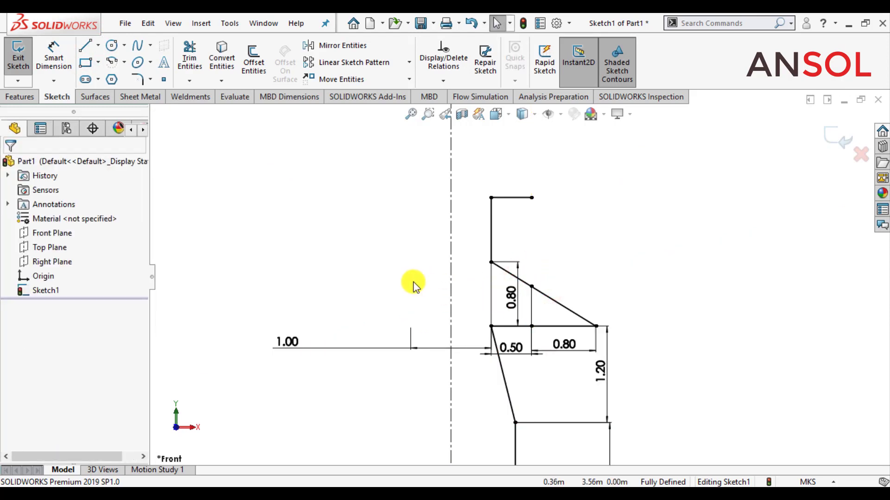
Step: Sketch a vertical line about 0.42 m long upward from the inner end of the topmost horizontal line
left_click(84, 46)
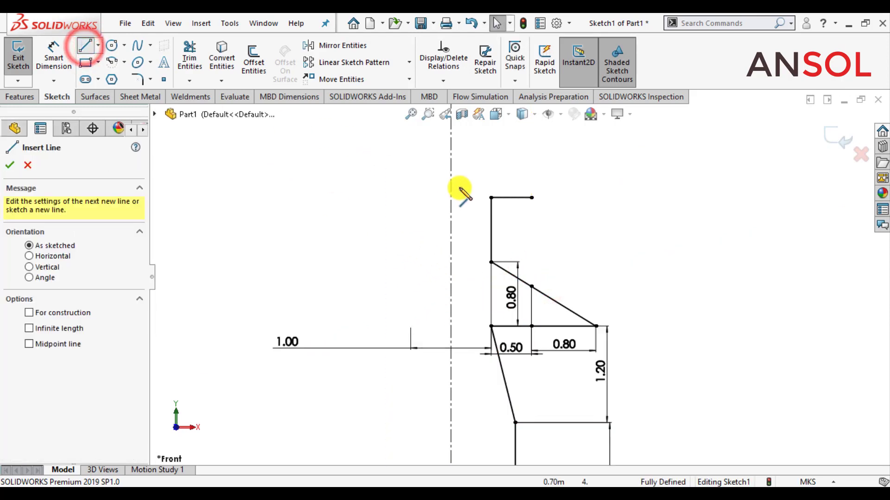
left_click(491, 198)
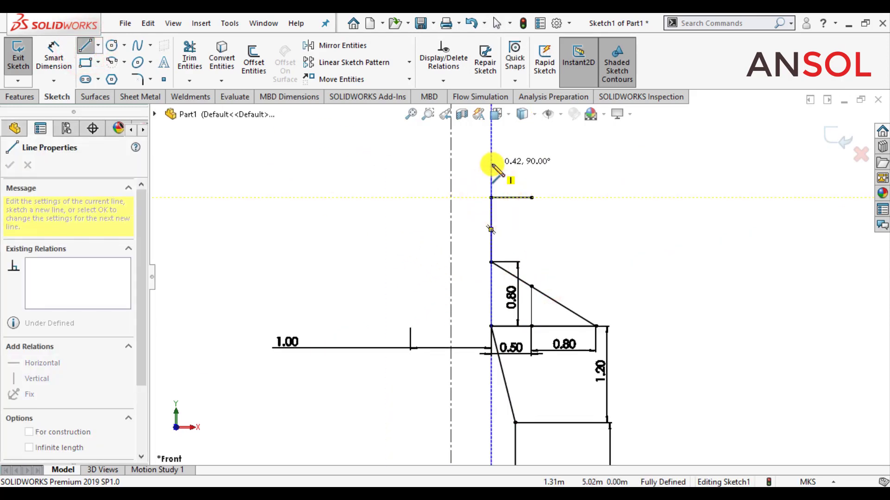
left_click(492, 165)
key("Escape")
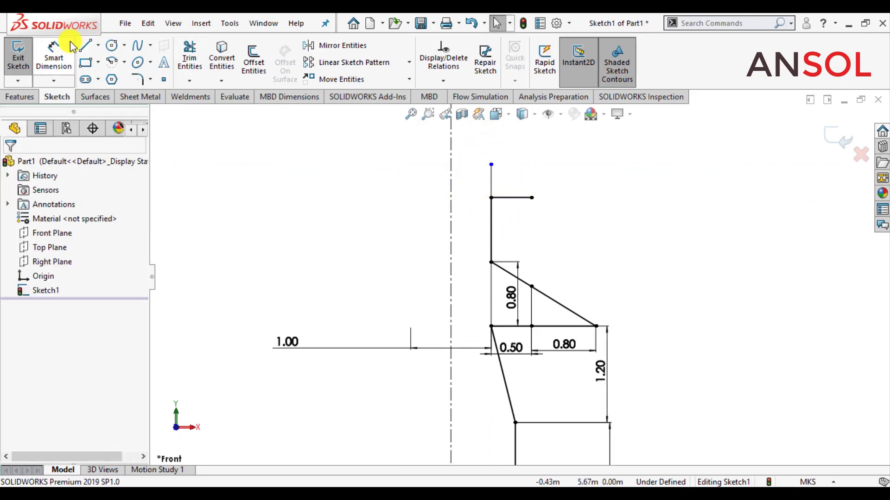
Step: Dimension the topmost vertical line's length to 0.6 m
left_click(54, 47)
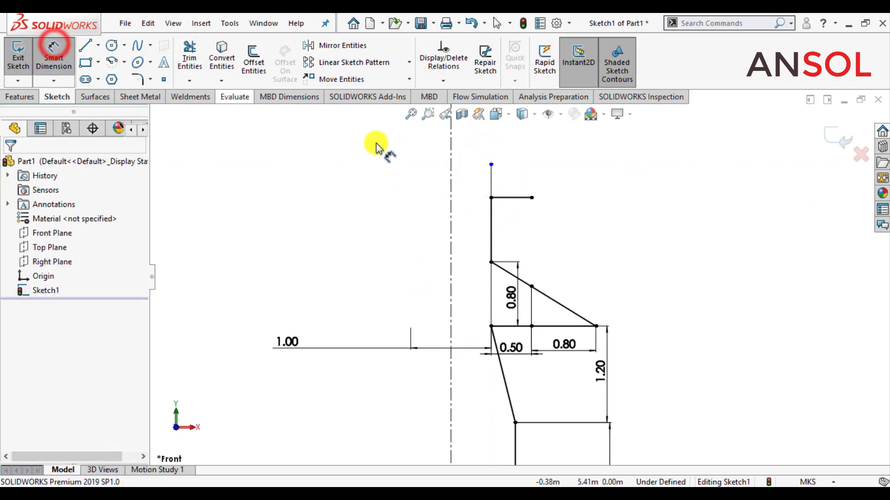
left_click(492, 182)
left_click(611, 227)
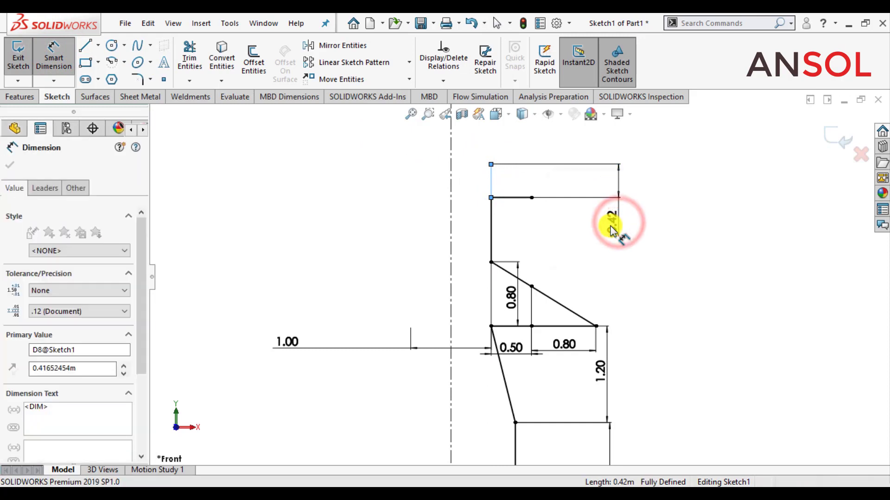
type(".6")
key("Return")
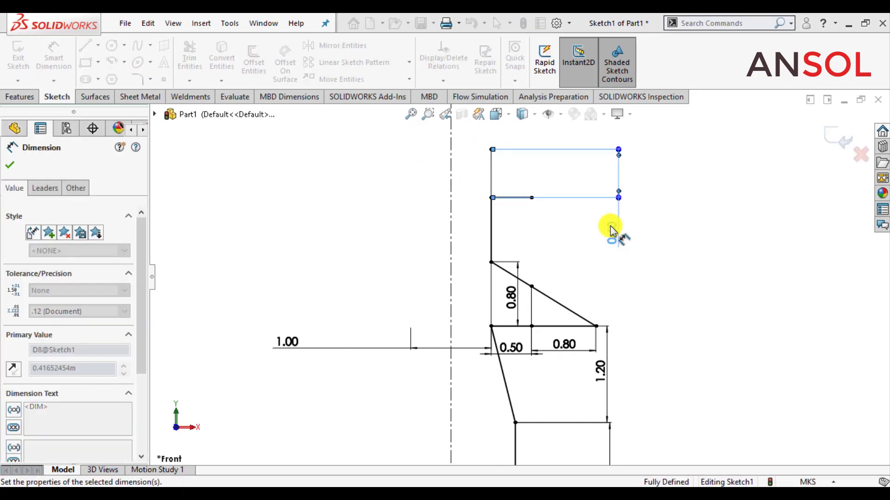
left_click(14, 162)
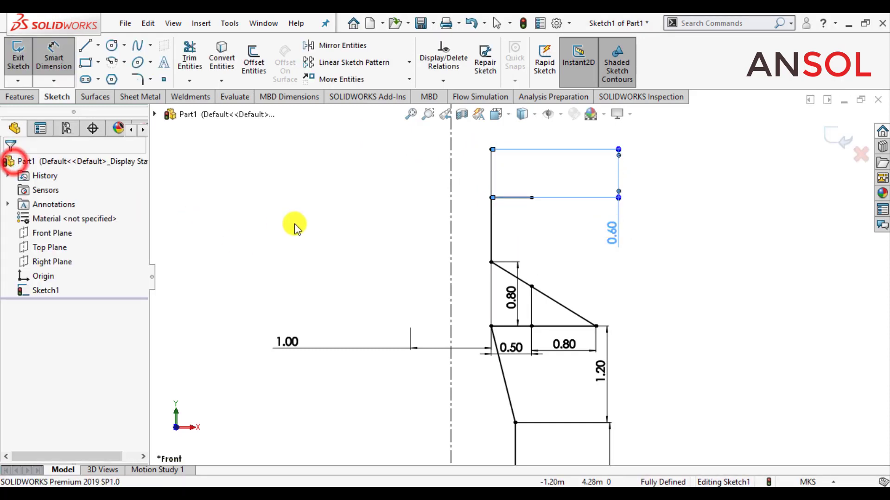
left_click(305, 222)
scroll(365, 228, "up", 2)
scroll(607, 329, "up", 1)
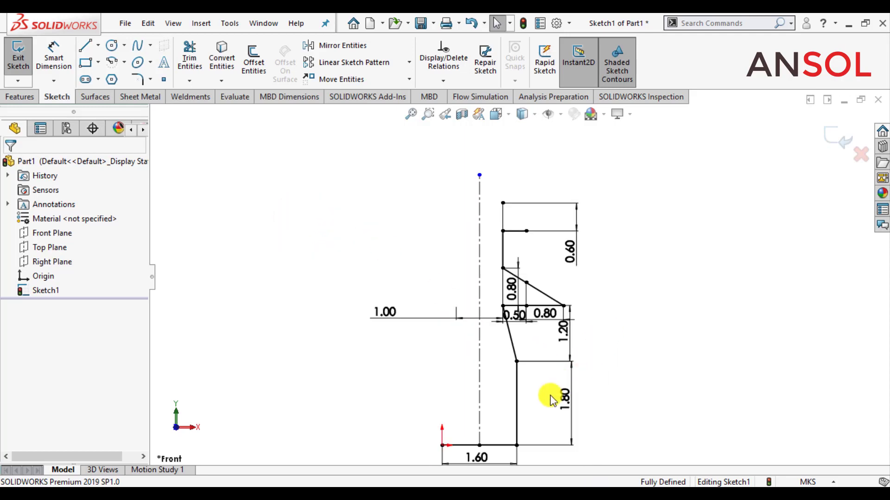
scroll(522, 424, "down", 1)
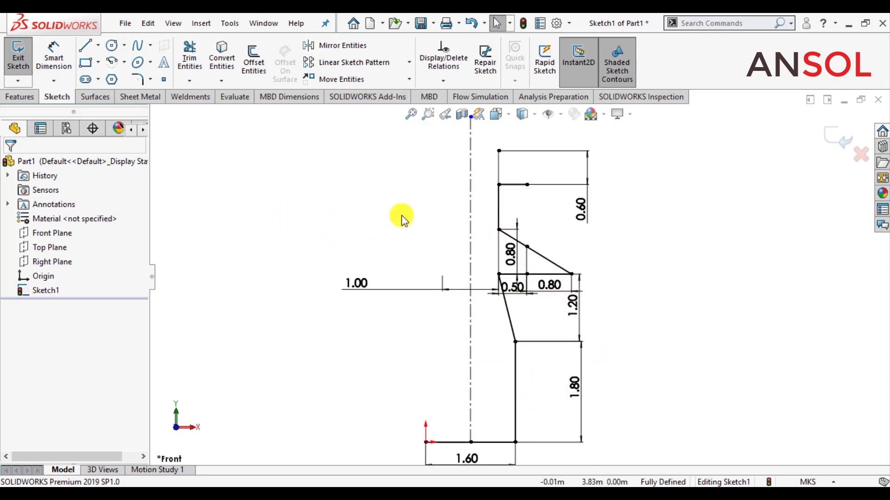
Step: Sketch a diagonal line from the upper end of the topmost vertical line to the outer end of the topmost horizontal arm
left_click(85, 46)
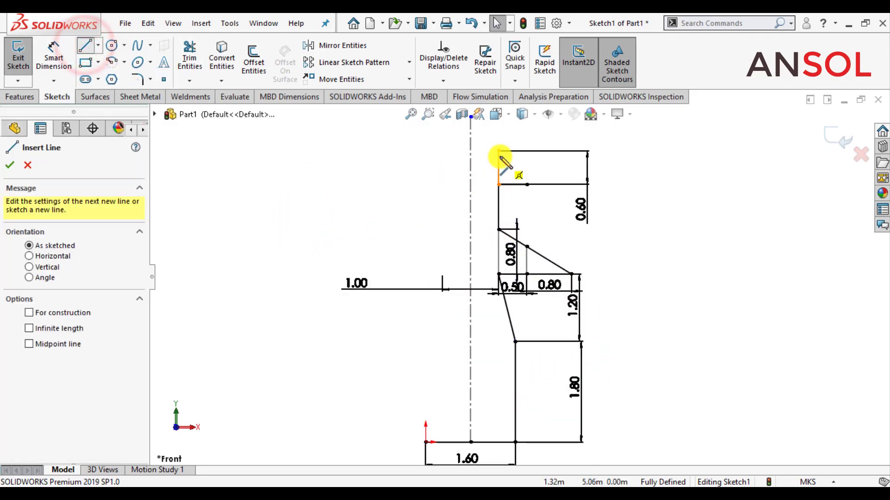
left_click(499, 151)
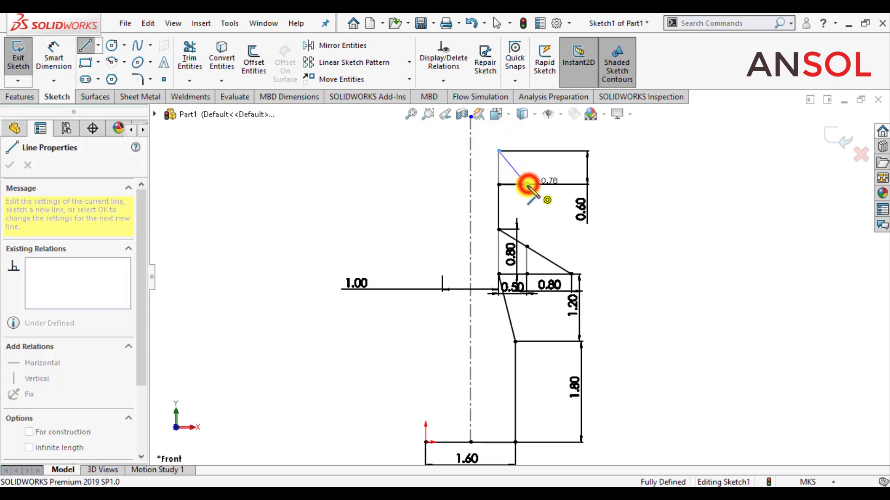
left_click(527, 185)
key("Escape")
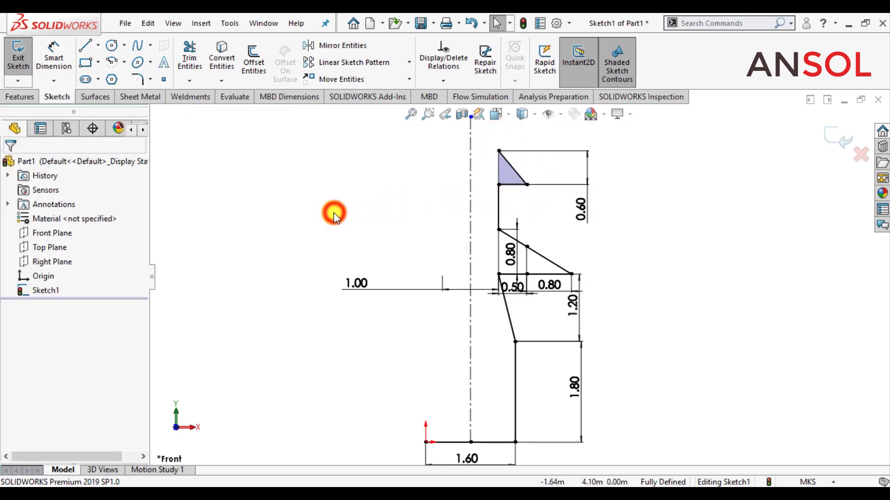
Step: Mirror all the frame lines beside the vertical centerline, except the base line, about that centerline with copying on
scroll(496, 195, "down", 1)
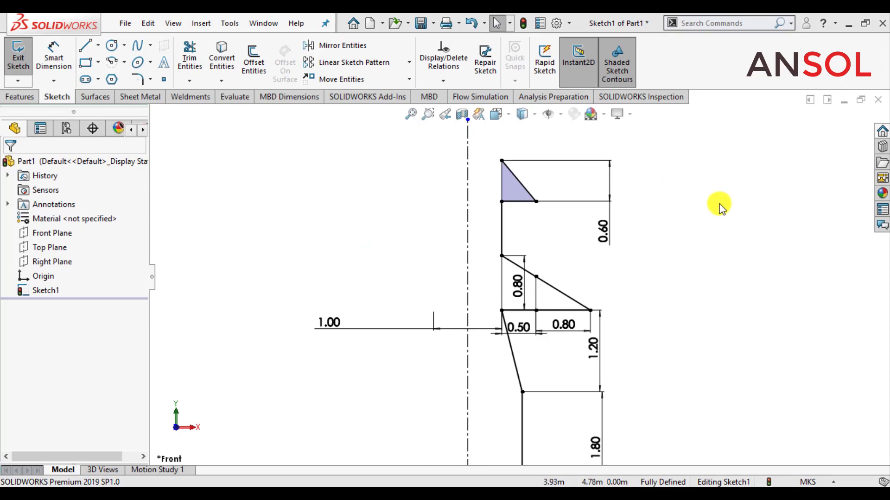
left_click(733, 207)
scroll(649, 217, "up", 2)
mouse_move(662, 163)
left_mouse_down()
mouse_move(582, 301)
mouse_move(486, 421)
mouse_move(510, 441)
left_mouse_up()
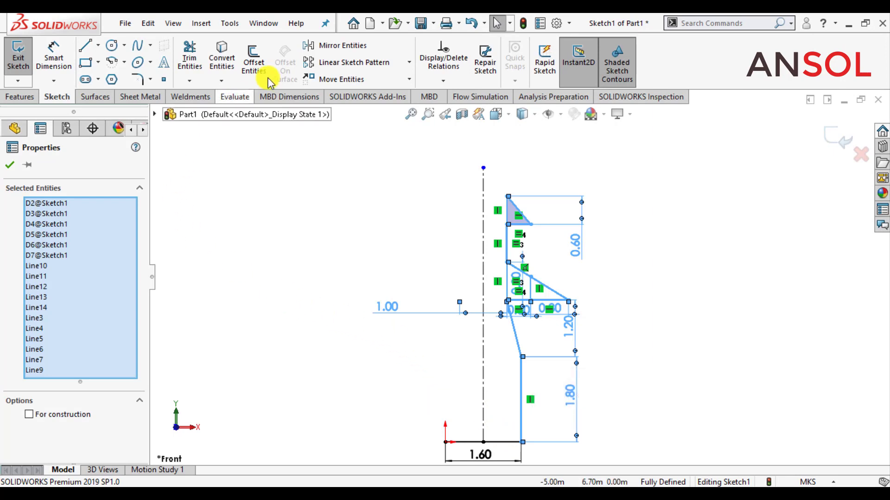
left_click(318, 45)
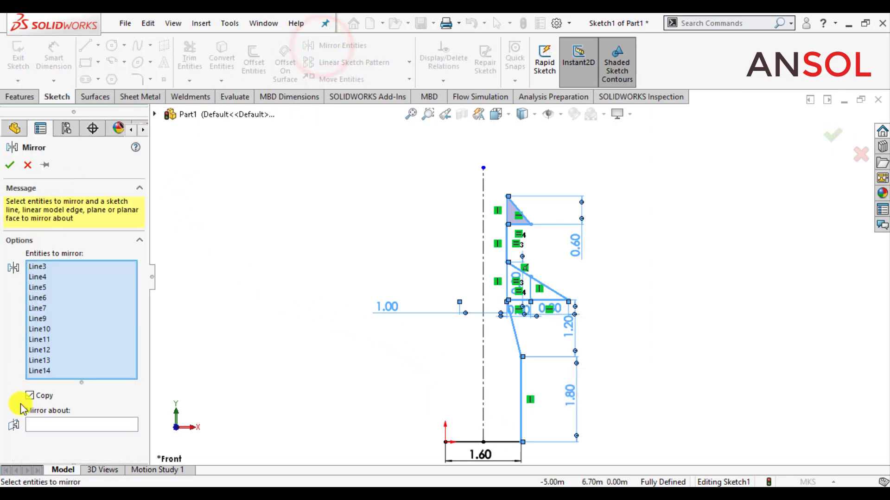
left_click(44, 425)
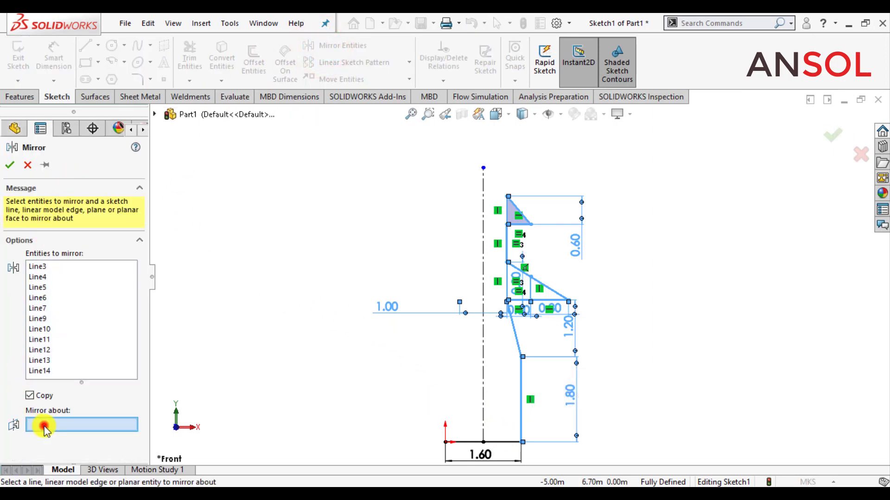
left_click(483, 368)
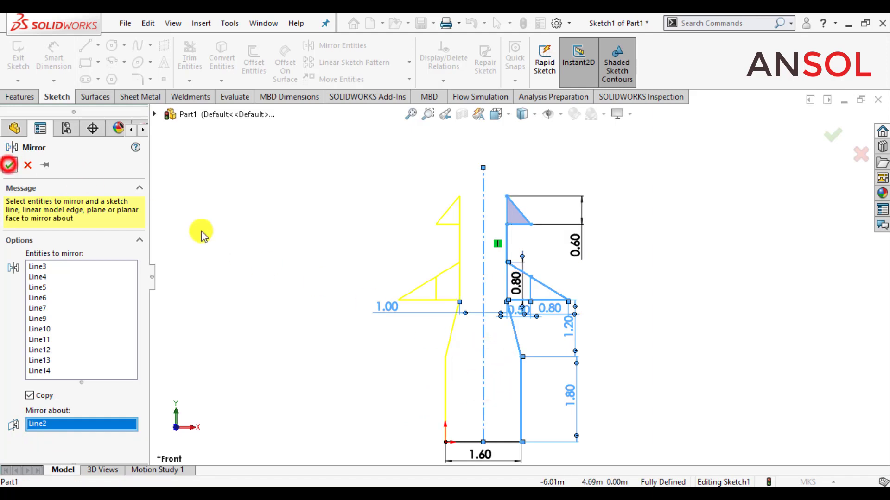
left_click(289, 257)
Step: Sketch a horizontal line joining the upper ends of the two topmost vertical lines across the centerline
scroll(493, 404, "down", 1)
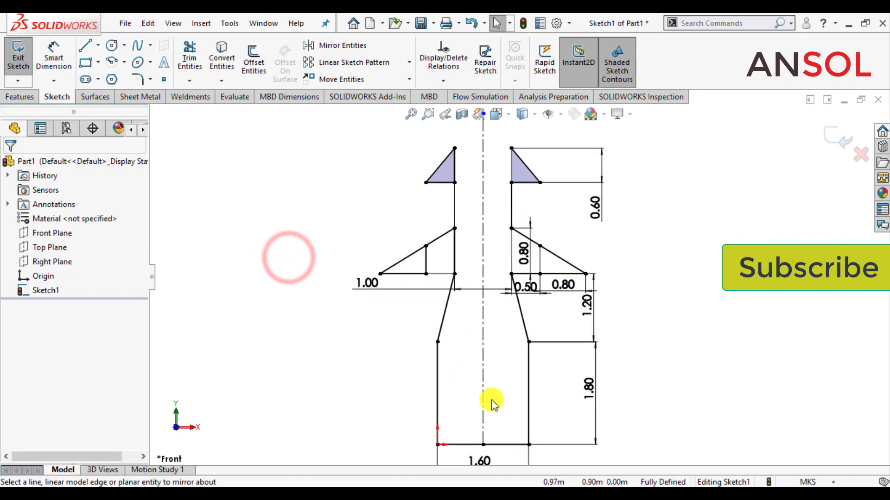
left_click(85, 45)
left_click_drag(454, 148, 511, 148)
double_click(330, 193)
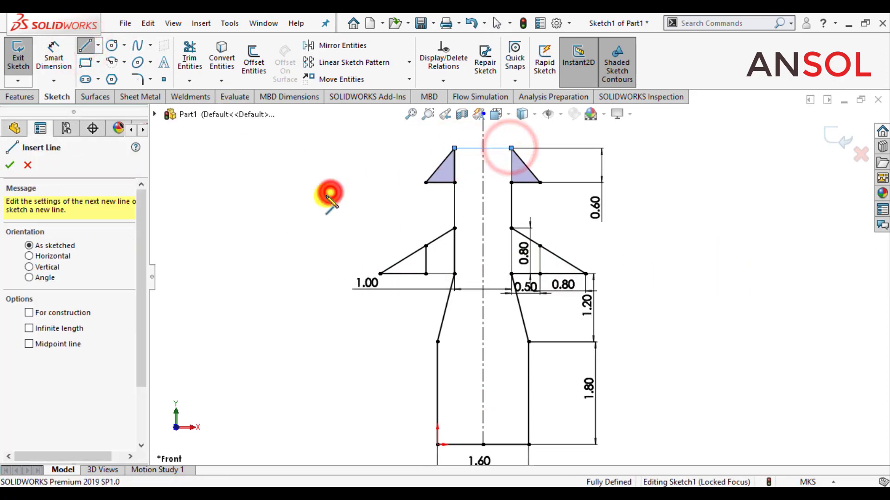
Step: Sketch two horizontal lines across the tower, joining the upper and lower inner corners of the lower cross-arms
left_click(456, 229)
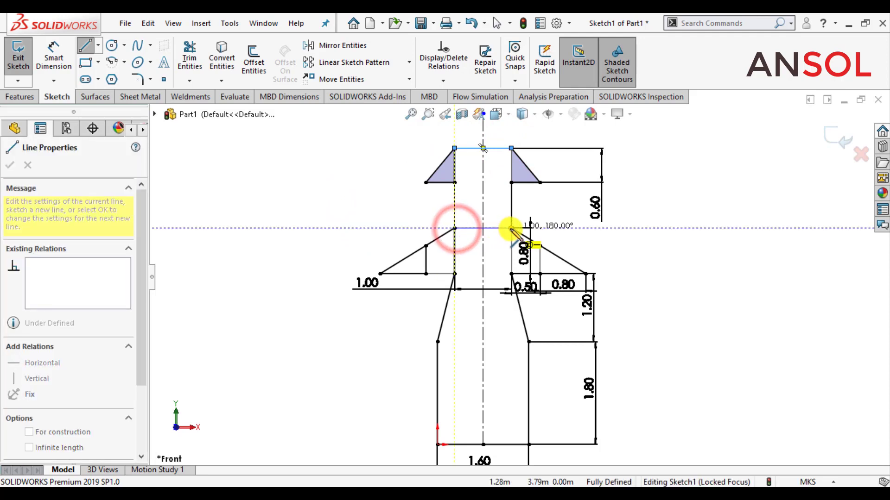
left_click(511, 228)
double_click(347, 227)
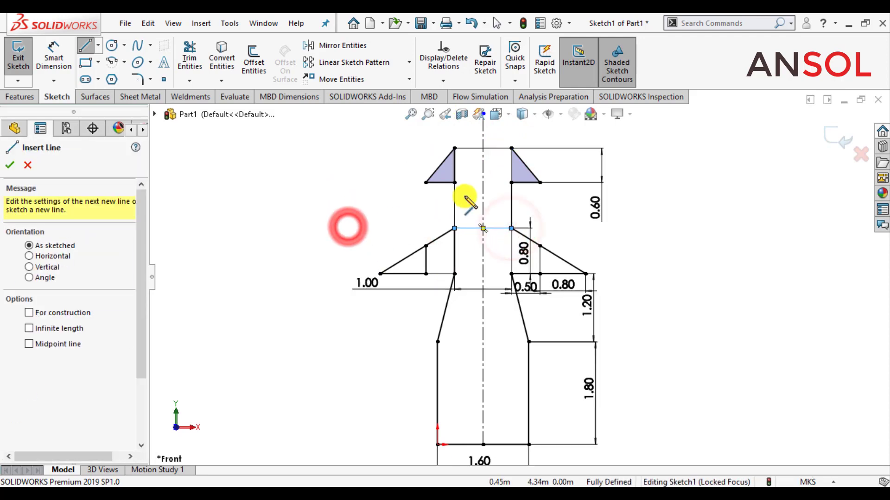
left_click(455, 274)
left_click(511, 273)
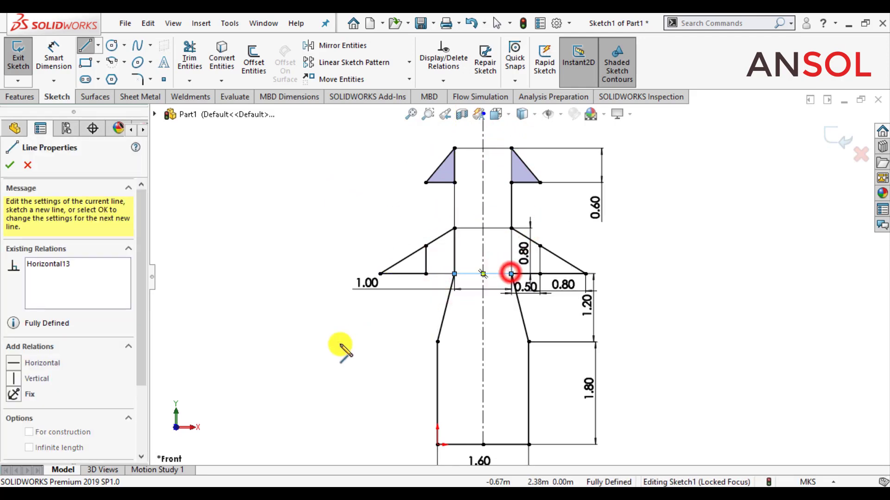
double_click(324, 351)
left_click(457, 185)
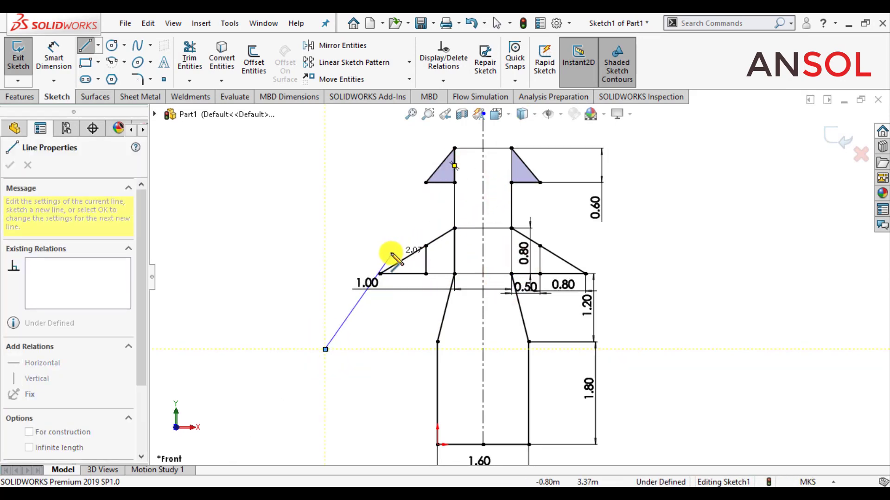
key("Escape")
left_click_drag(284, 318, 352, 393)
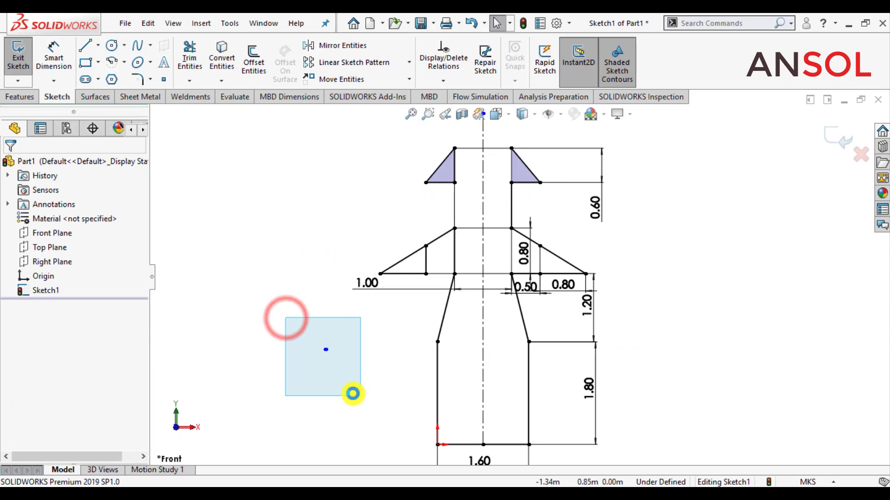
key("Delete")
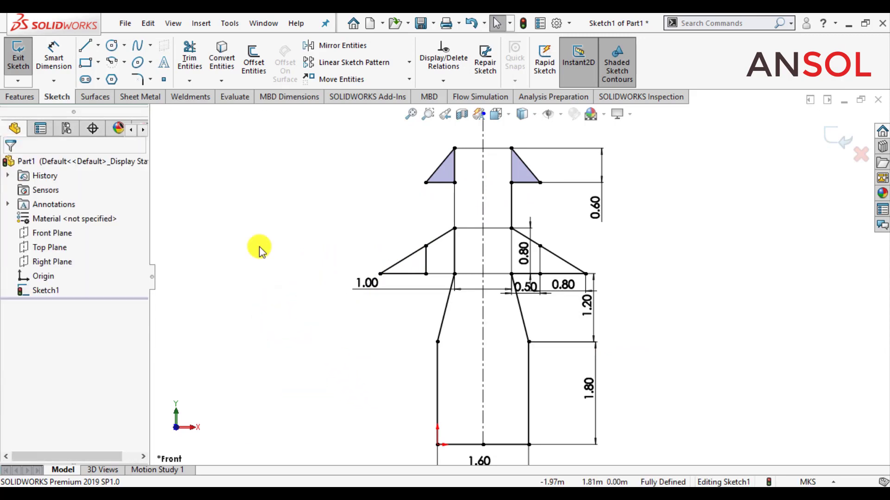
Step: Sketch a horizontal line joining the inner ends of the two topmost horizontal arms
left_click(84, 47)
left_click(456, 183)
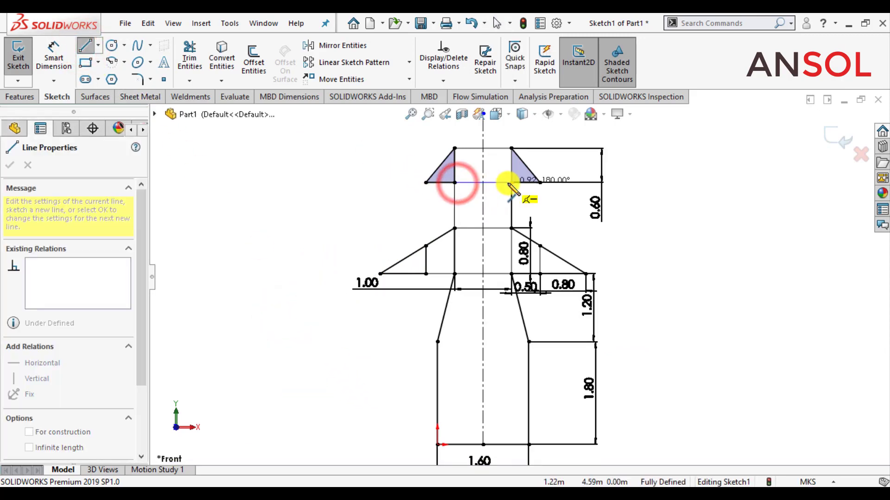
left_click(511, 183)
key("Escape")
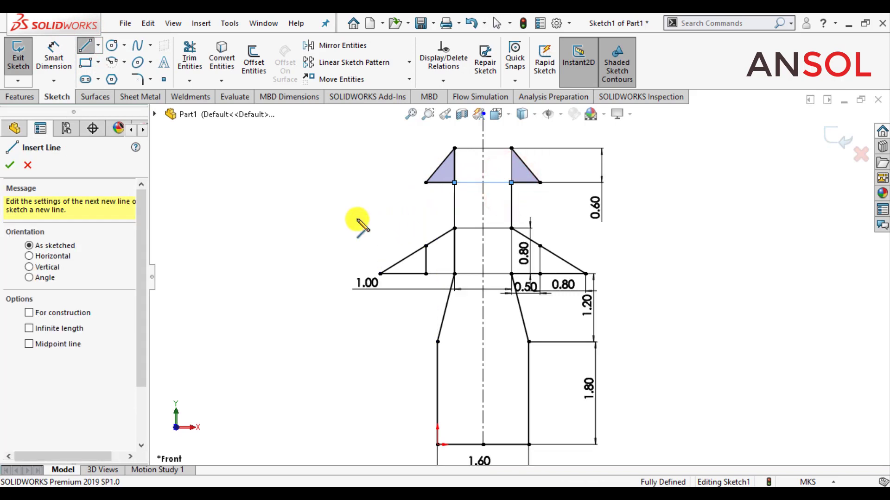
key("Escape")
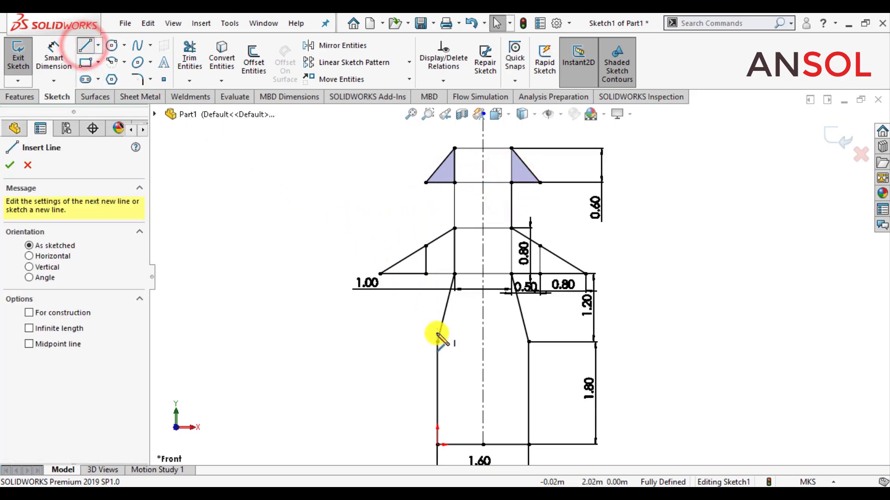
Step: Sketch a horizontal line joining the upper ends of the two 1.8 m vertical legs
left_click(437, 342)
left_click(529, 342)
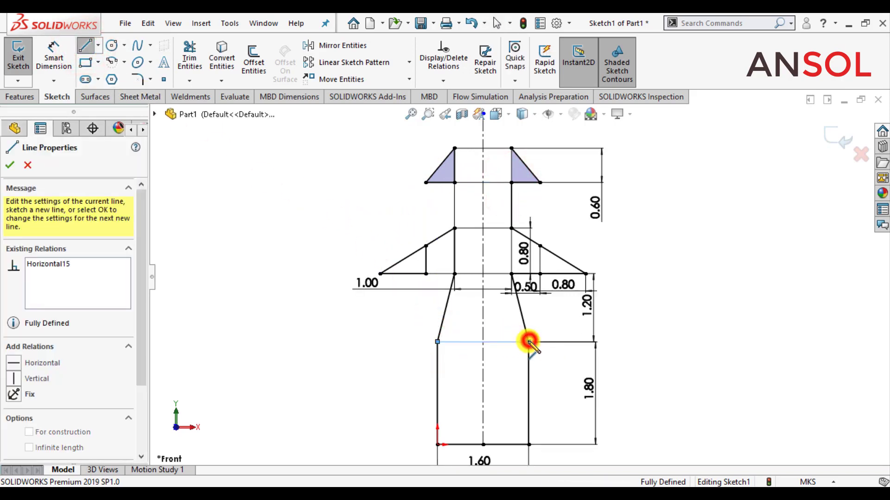
key("Escape")
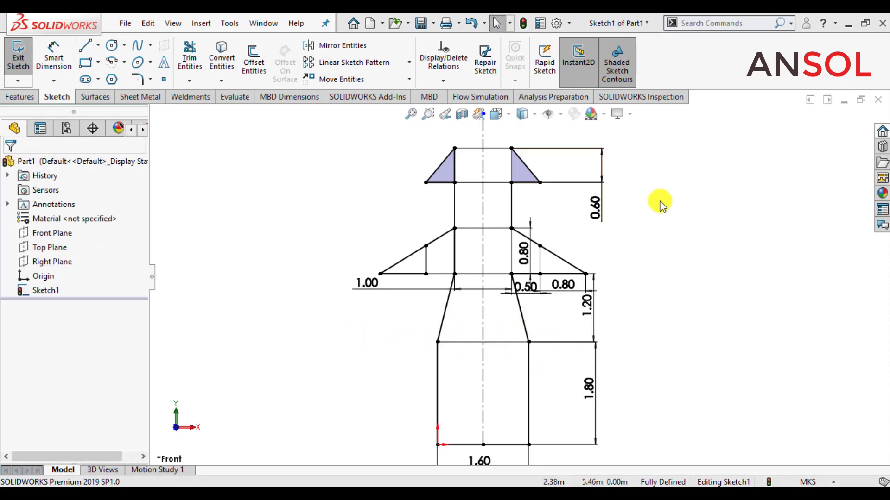
Step: Hide the sketch dimensions in the graphics area
left_click(561, 115)
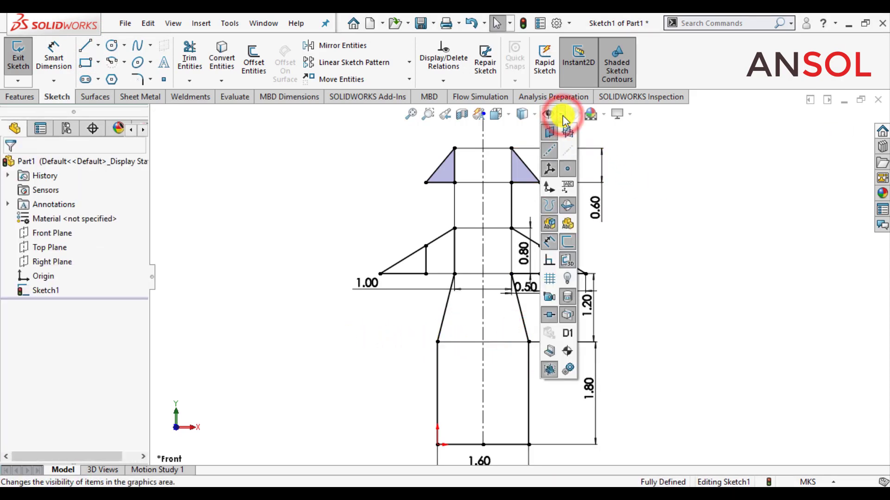
left_click(546, 243)
left_click(719, 245)
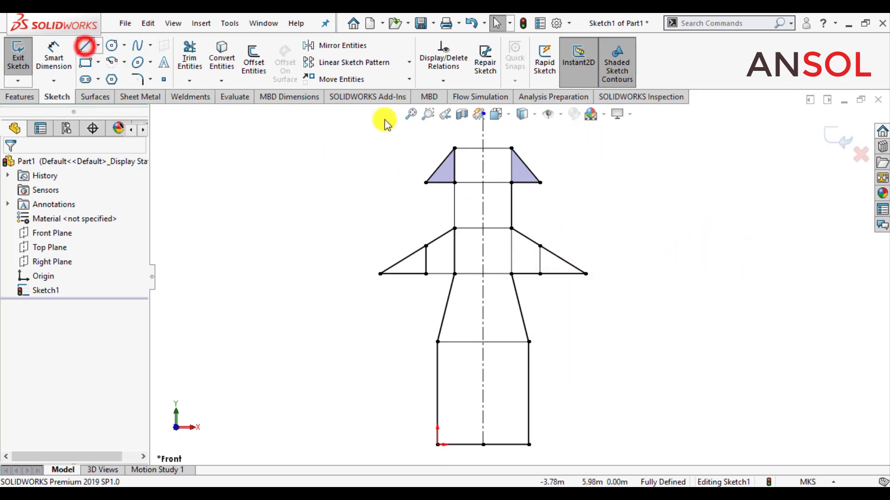
Step: Sketch a five-segment zigzag brace through the tower's corner points, from its top right corner down to the origin
left_click(511, 148)
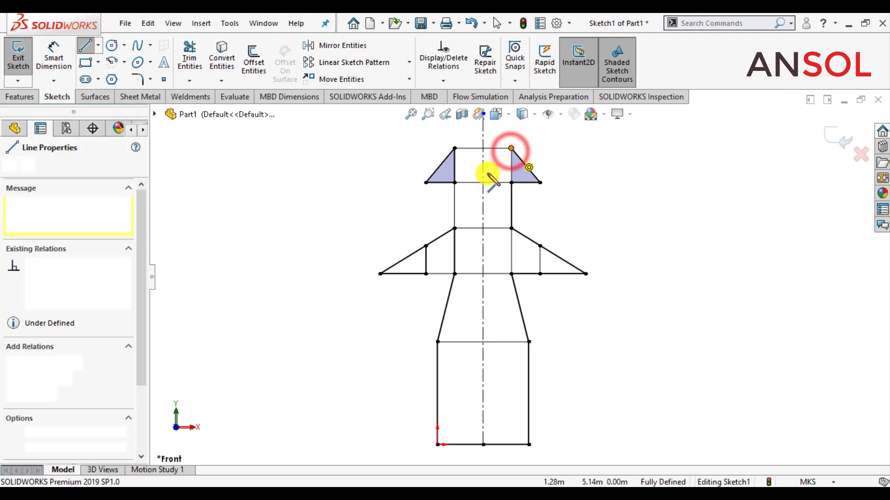
left_click(455, 183)
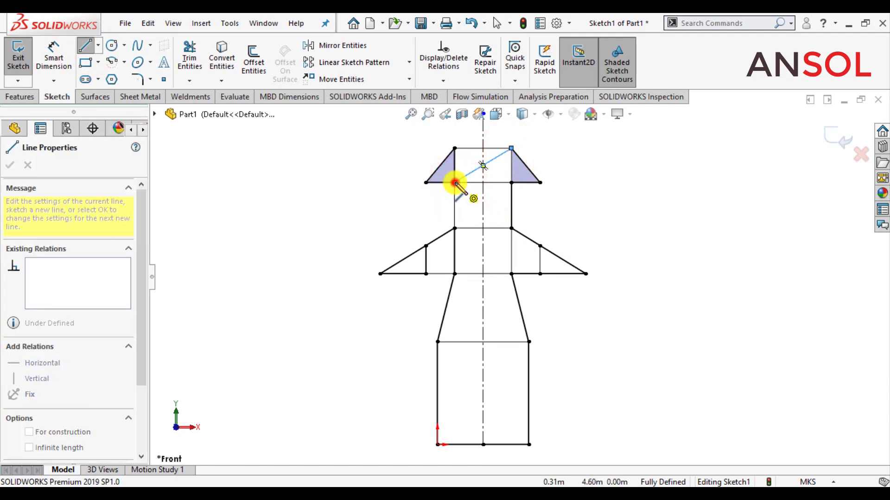
left_click(512, 229)
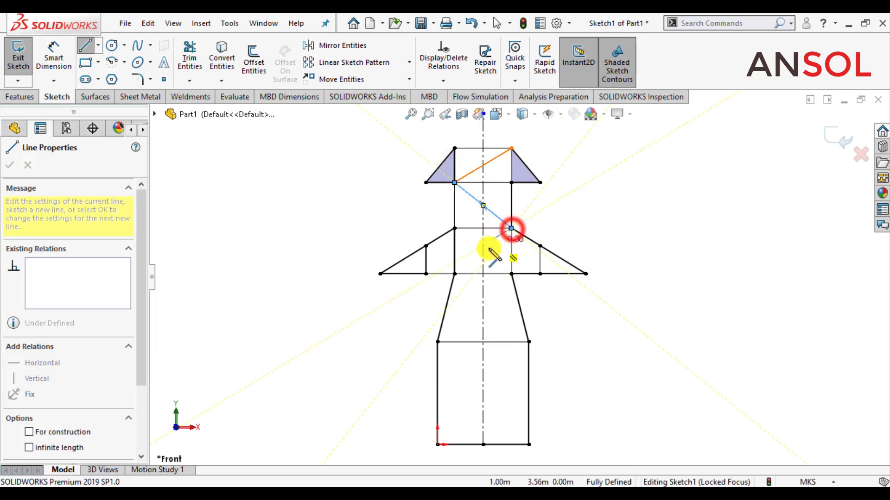
left_click(455, 274)
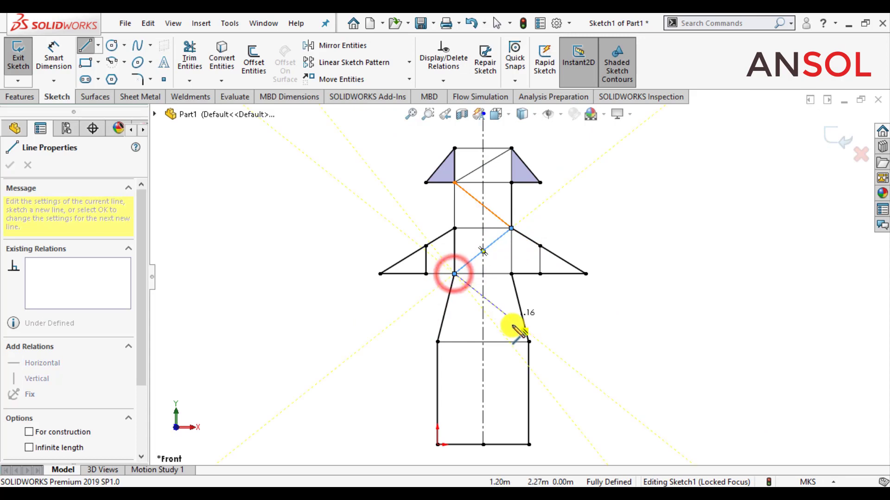
left_click(526, 343)
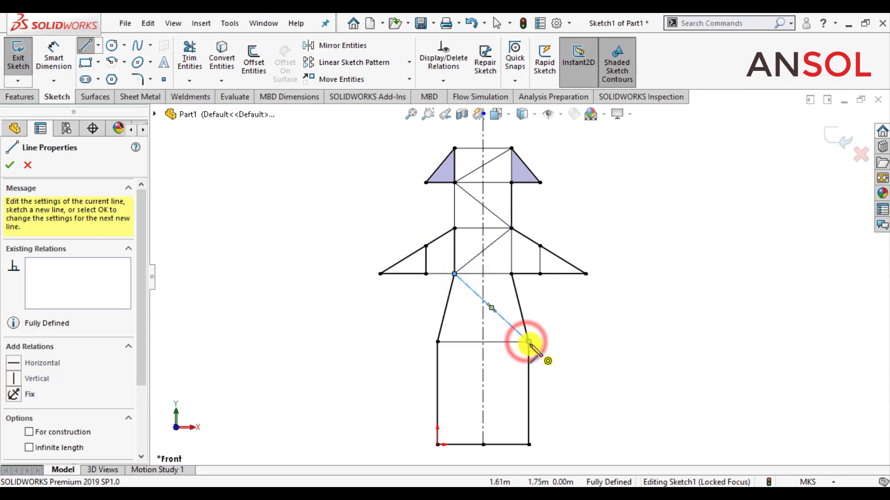
left_click(437, 445)
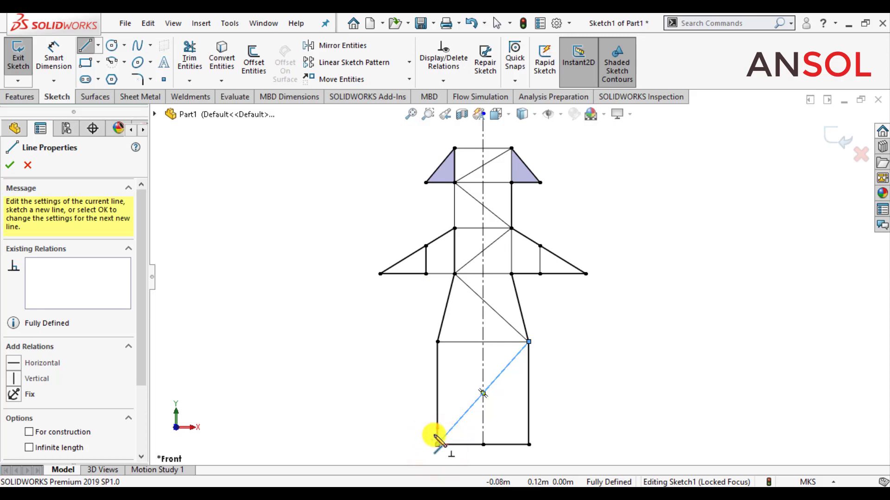
key("Escape")
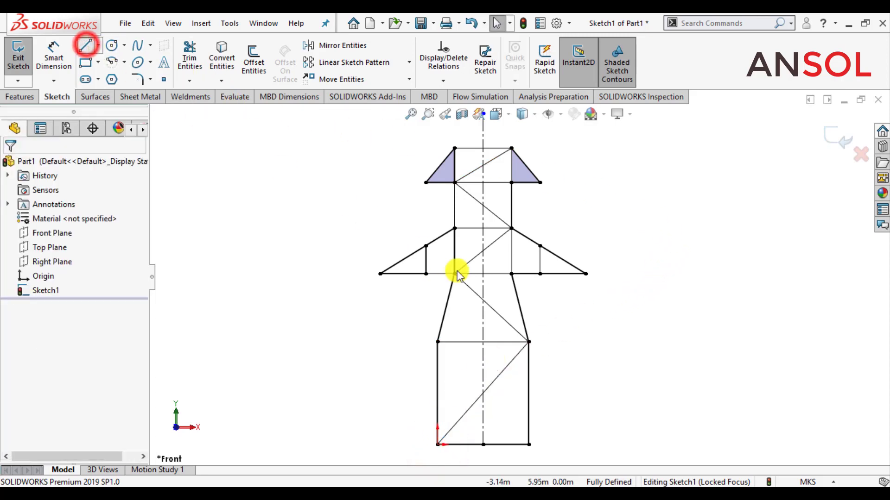
Step: Sketch a diagonal brace in the right lower cross-arm, from its lower inner corner to the upper end of its short vertical line
left_click(510, 274)
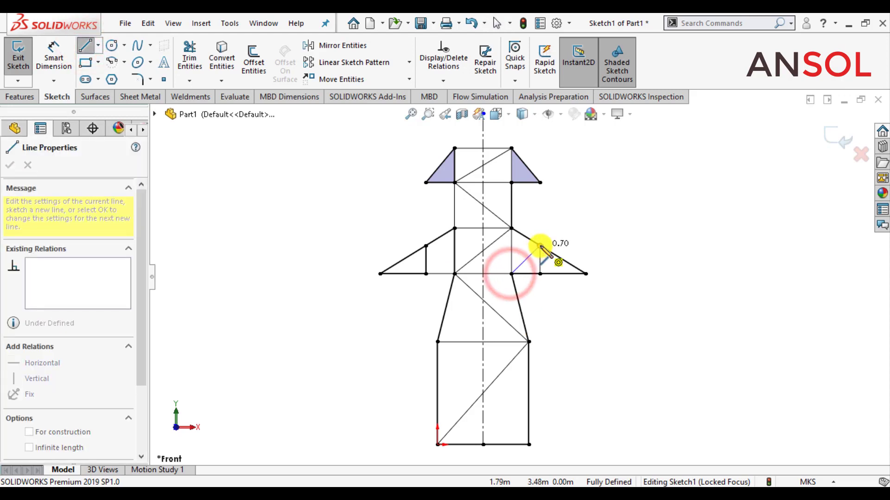
left_click(540, 246)
key("Escape")
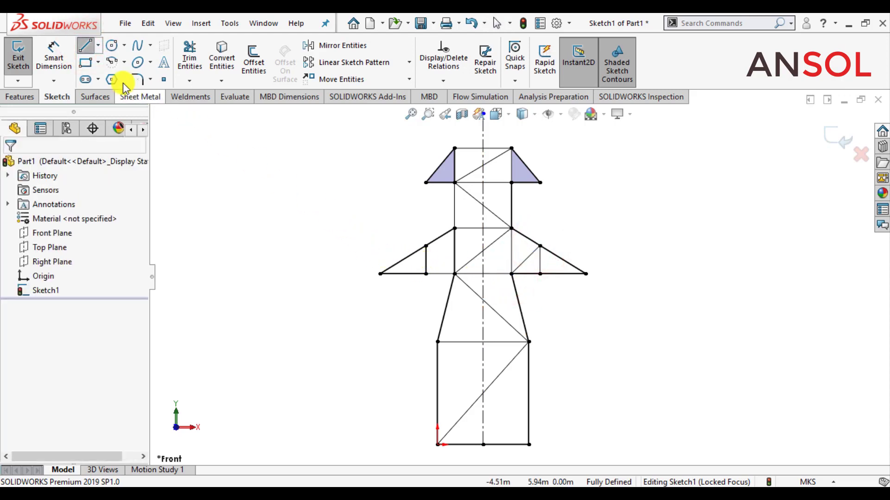
key("Escape")
Step: Sketch a diagonal brace in the left lower cross-arm, from its lower inner corner to the upper end of its short vertical line
left_click(455, 273)
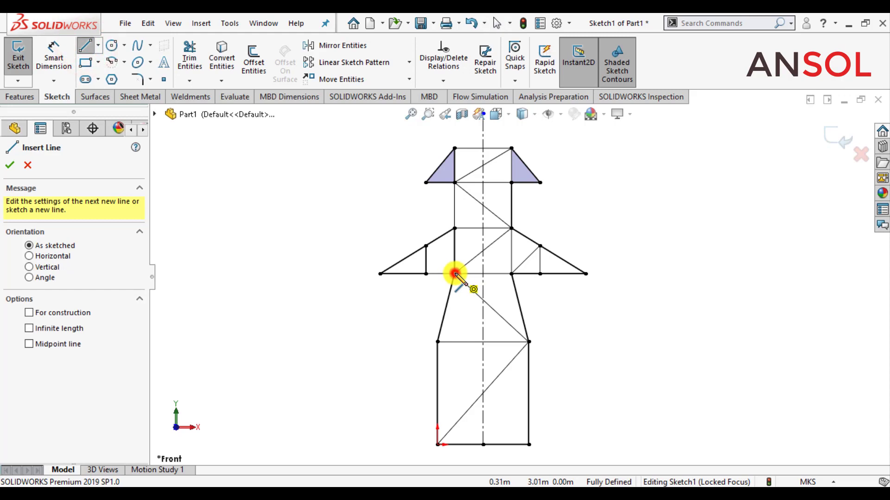
left_click(426, 246)
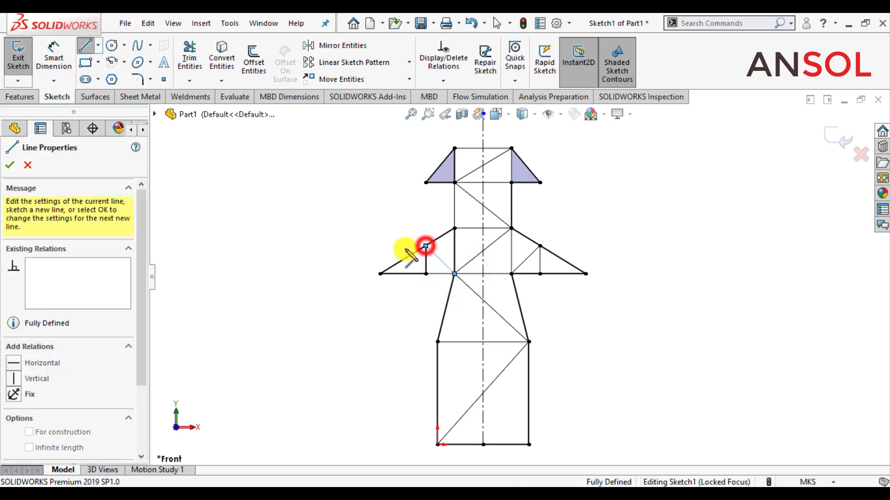
key("Escape")
key("Escape")
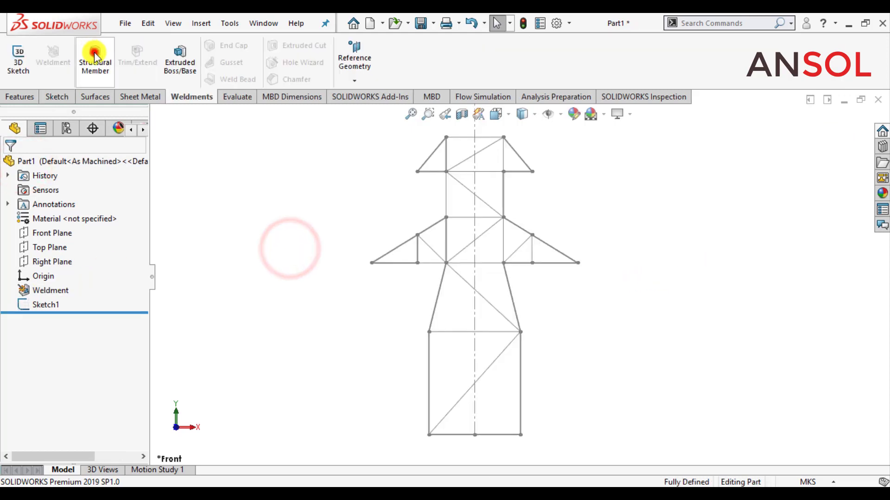
Step: Start a Structural Member using the iso standard, square tube - Configured profile type and size 20 x 20 x 2
left_click(95, 53)
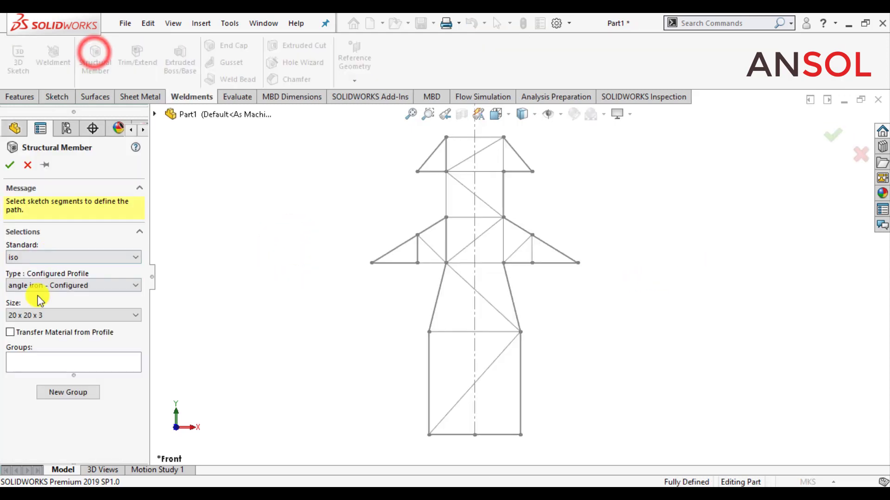
left_click(44, 285)
left_click(39, 343)
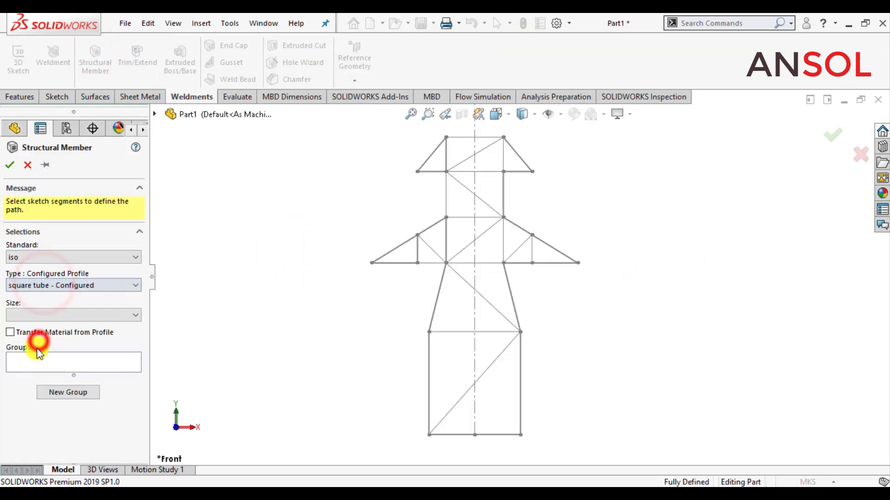
left_click(68, 316)
left_click(48, 327)
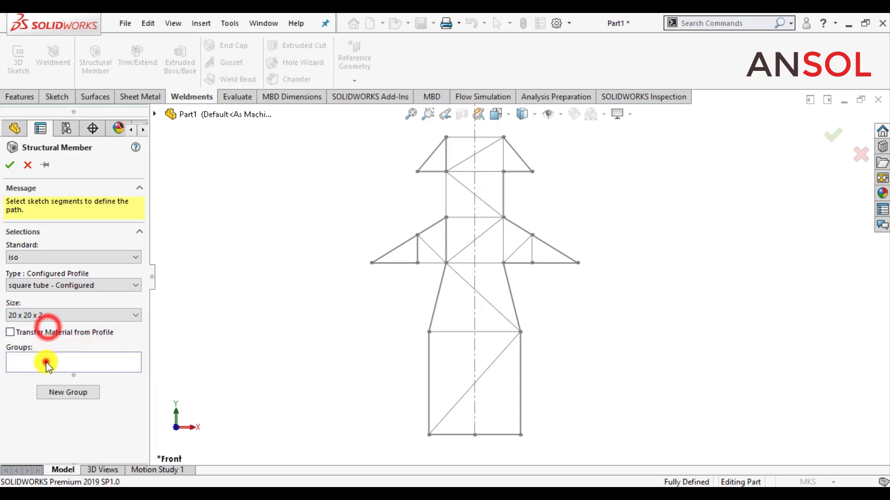
Step: Assign the five zigzag brace segments, from the tower's base to its top, to the first member group
left_click(450, 410)
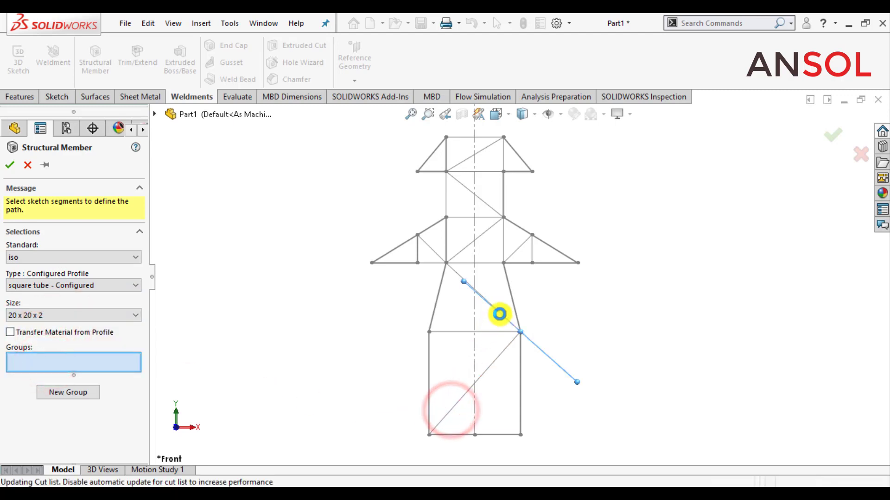
left_click(500, 312)
left_click(464, 251)
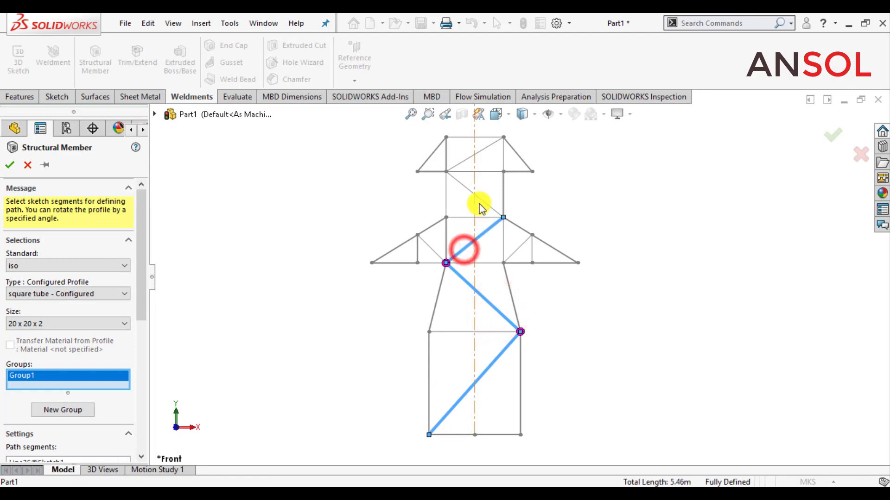
left_click(483, 147)
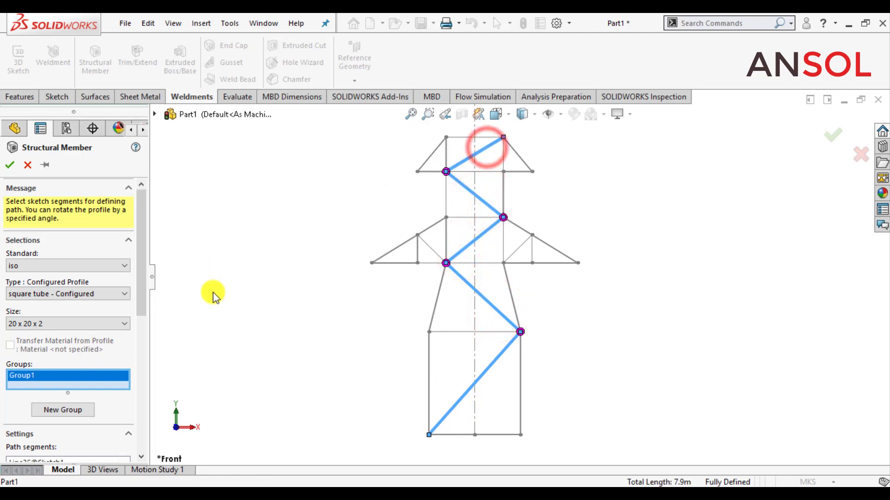
Step: Add a new group containing the six horizontal lines across the tower body, from the base to the top
left_click(61, 412)
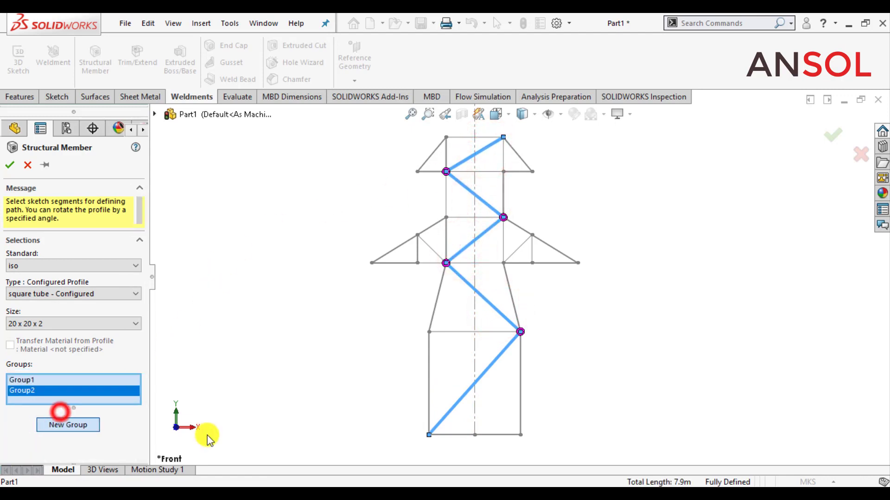
left_click(457, 434)
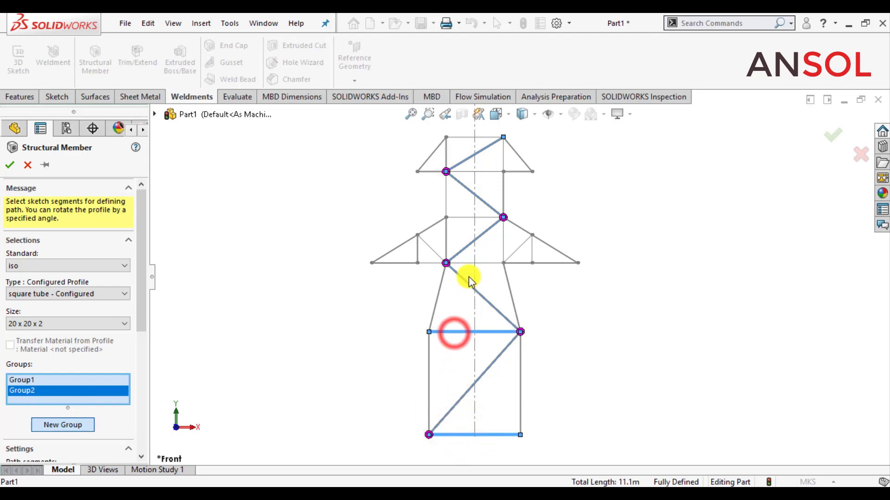
left_click(489, 175)
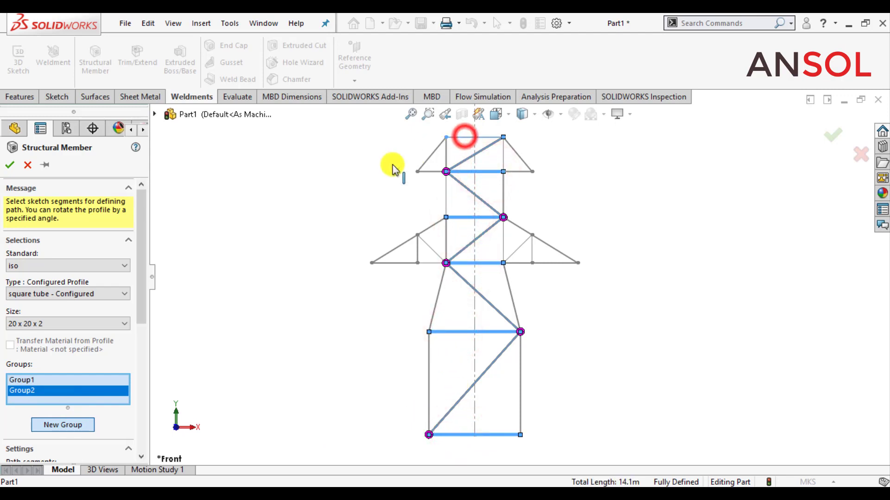
Step: Add the tower's left leg segments and right leg segments as two separate new groups, each running from base to top
left_click(56, 426)
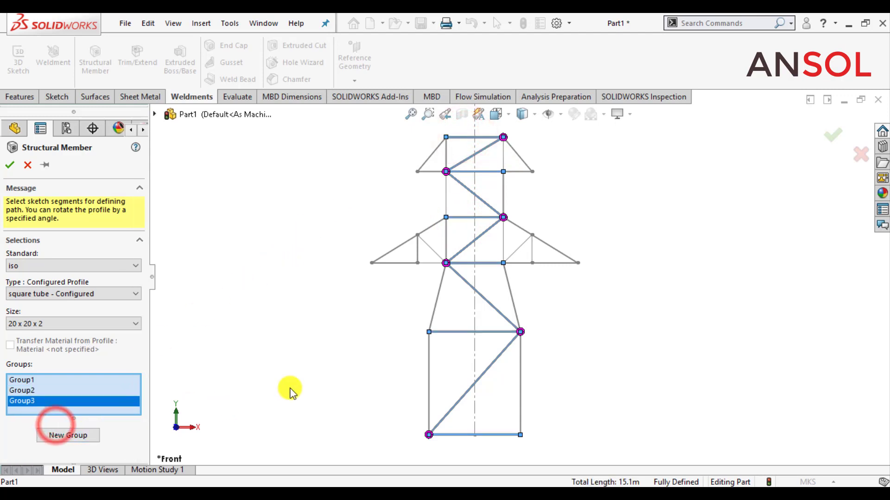
left_click(429, 375)
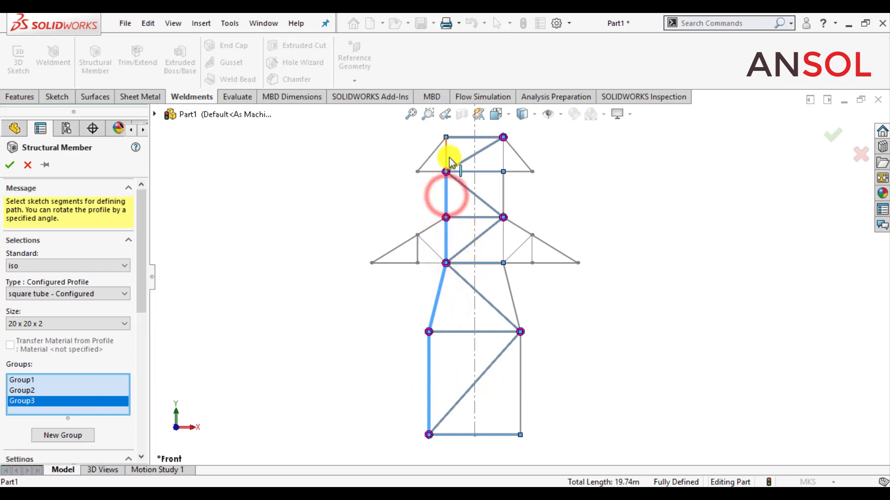
left_click(62, 435)
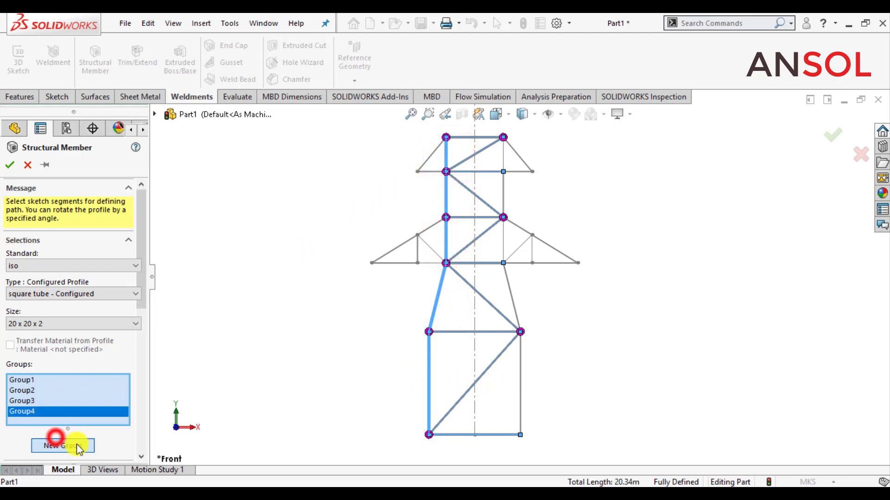
left_click(520, 393)
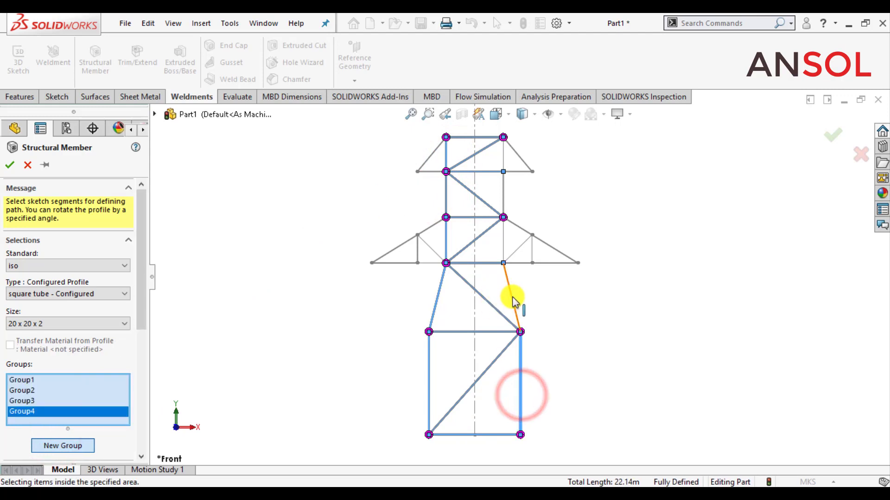
left_click(512, 297)
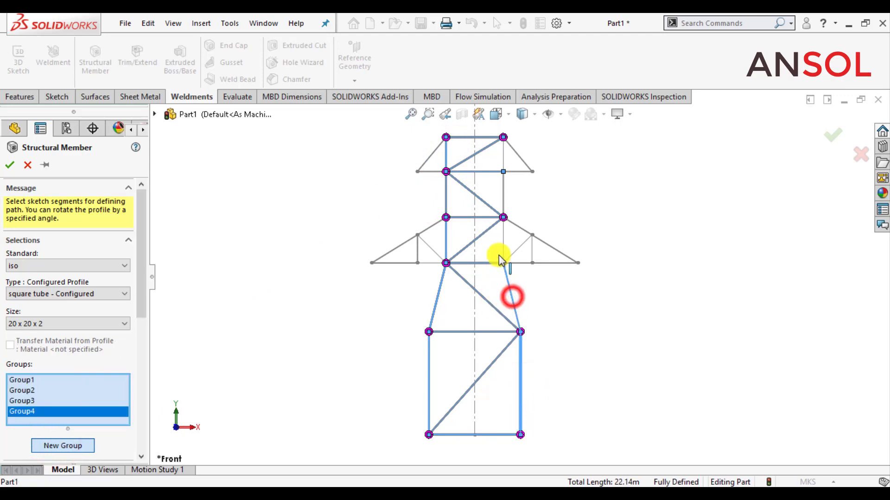
left_click(506, 195)
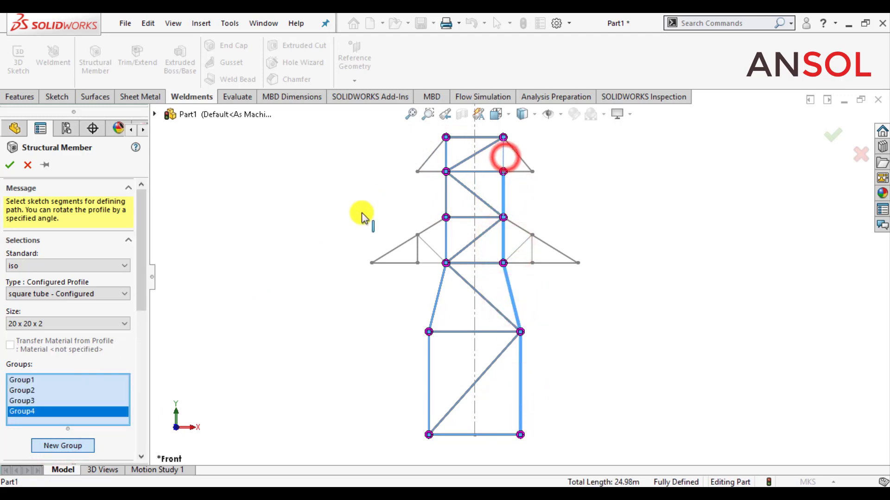
Step: Add a new group with the two bottom segments and the sloped upper line of the left lower cross-arm
left_click_drag(142, 263, 139, 334)
left_click(59, 361)
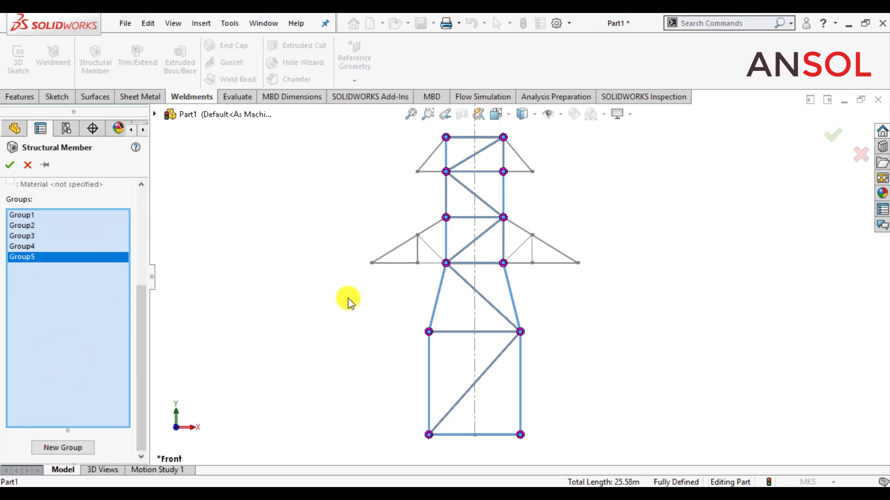
left_click(431, 264)
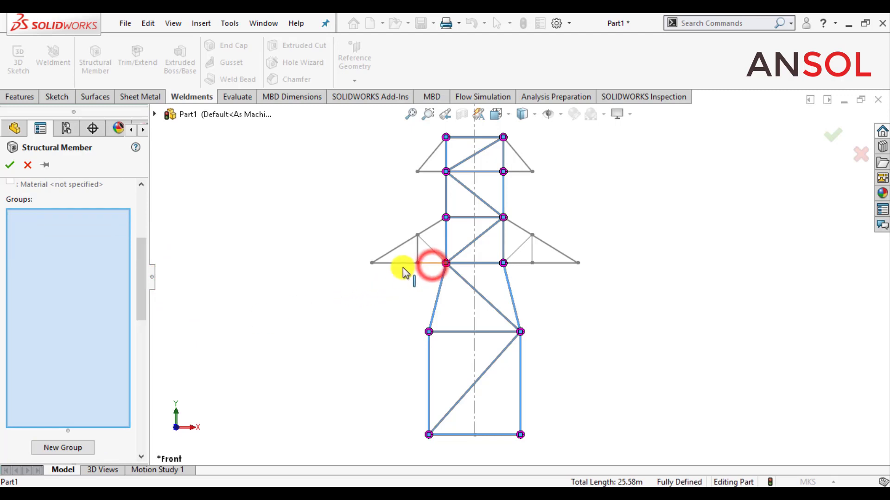
left_click(398, 263)
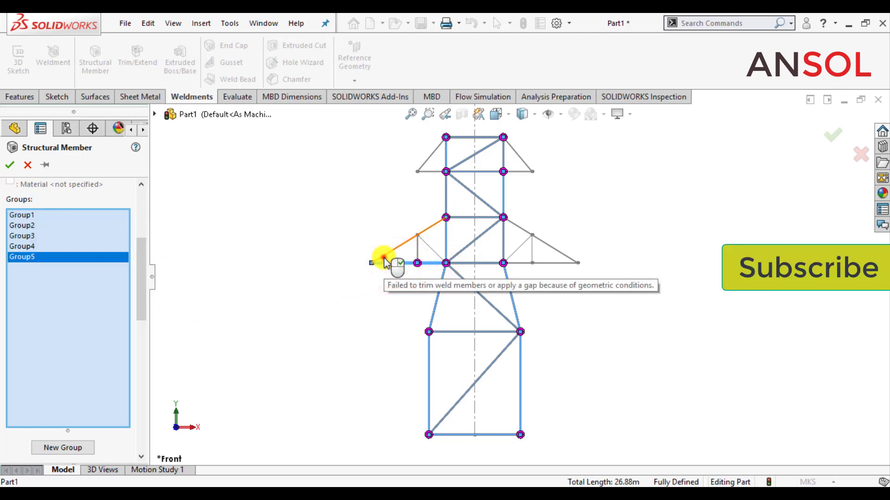
left_click(384, 256)
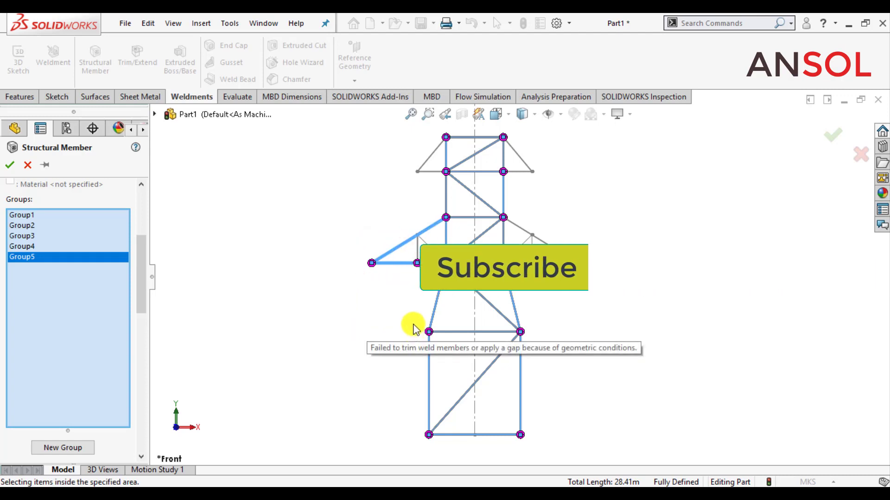
Step: Add a new group with the two bottom segments and the sloped upper line of the right lower cross-arm
left_click(69, 447)
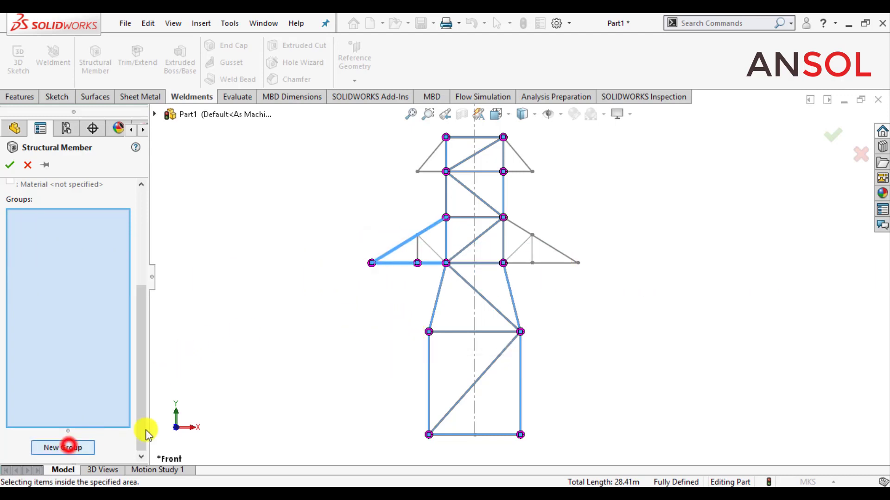
left_click(516, 263)
left_click(548, 266)
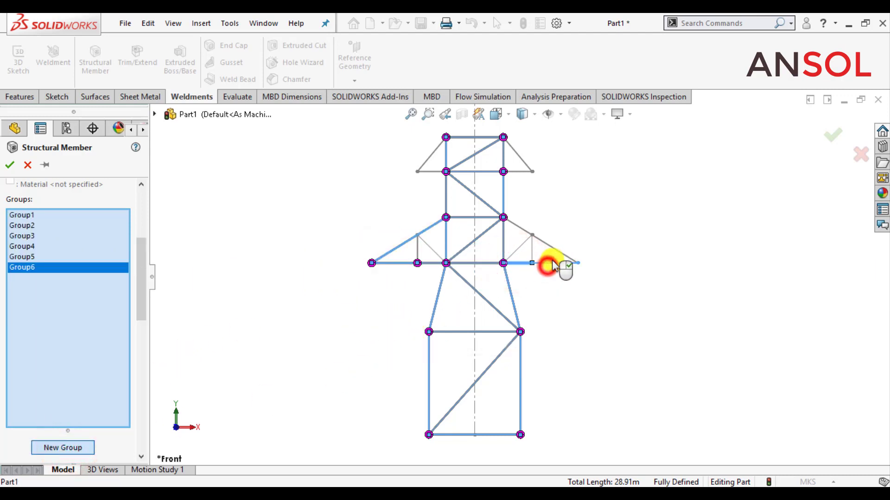
left_click(560, 253)
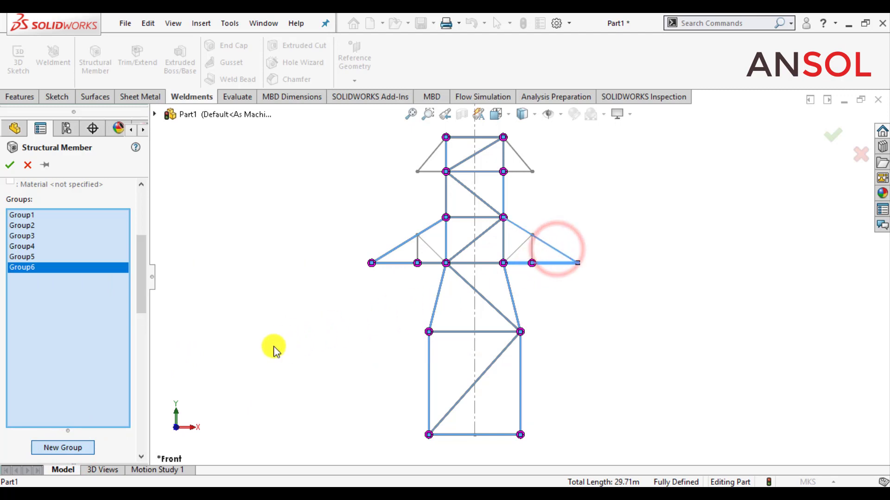
Step: Add the sloped and horizontal lines of the left and right upper cross-arms as two separate new groups
left_click(74, 452)
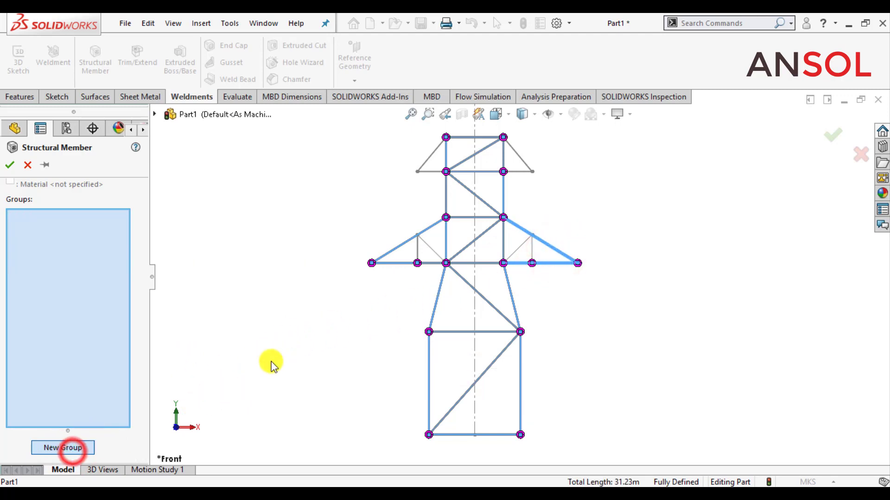
left_click(423, 164)
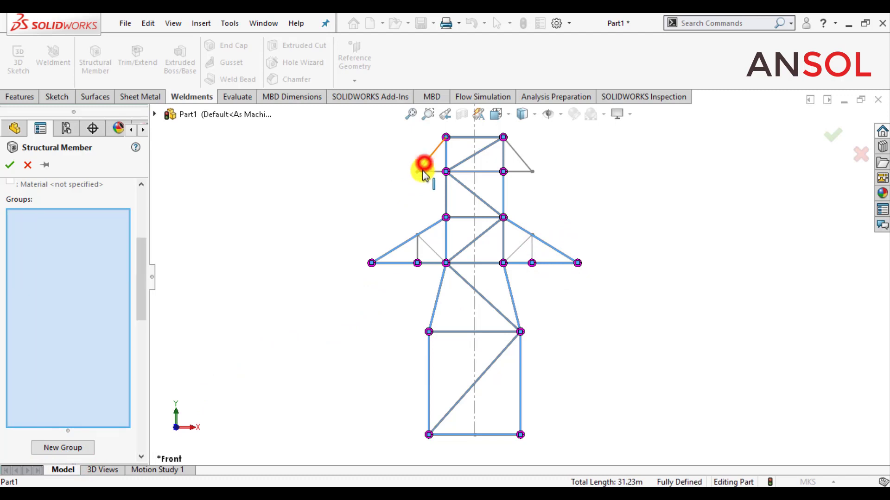
left_click(429, 171)
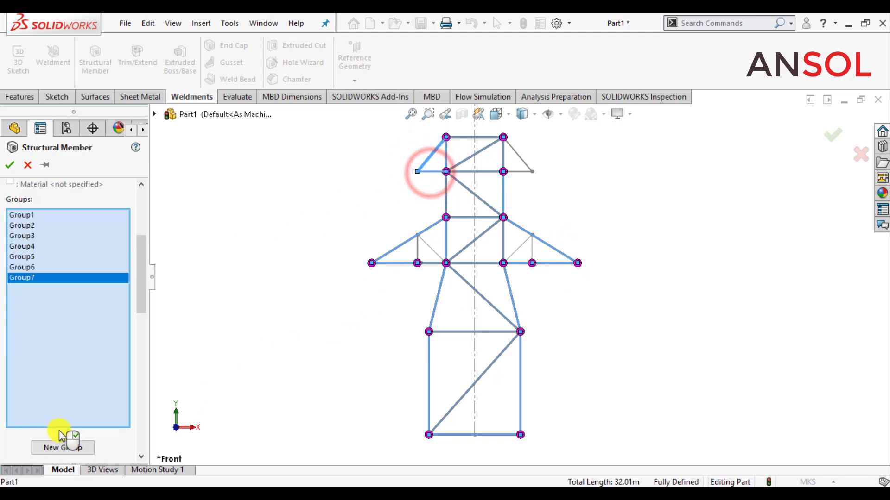
left_click(63, 448)
left_click(516, 154)
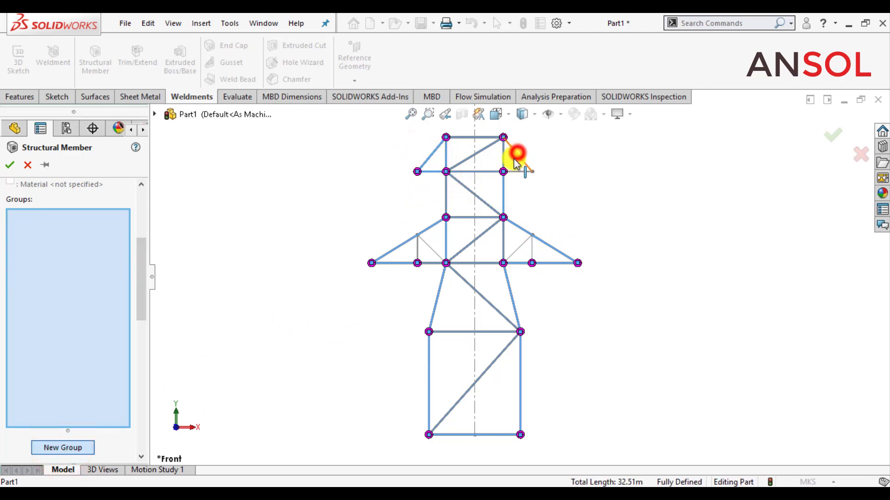
left_click(519, 172)
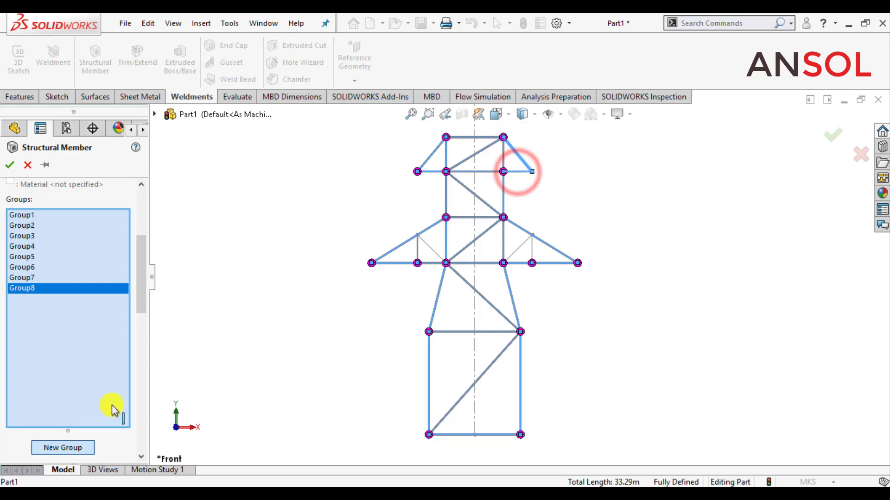
Step: Add the vertical and diagonal lines inside the left and right lower cross-arms as two new groups, and create the structural member
left_click(64, 448)
left_click(417, 251)
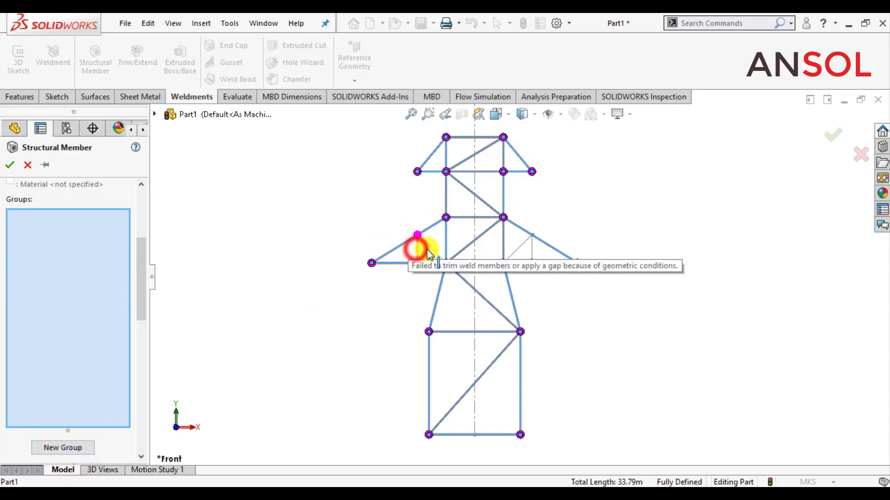
left_click(431, 250)
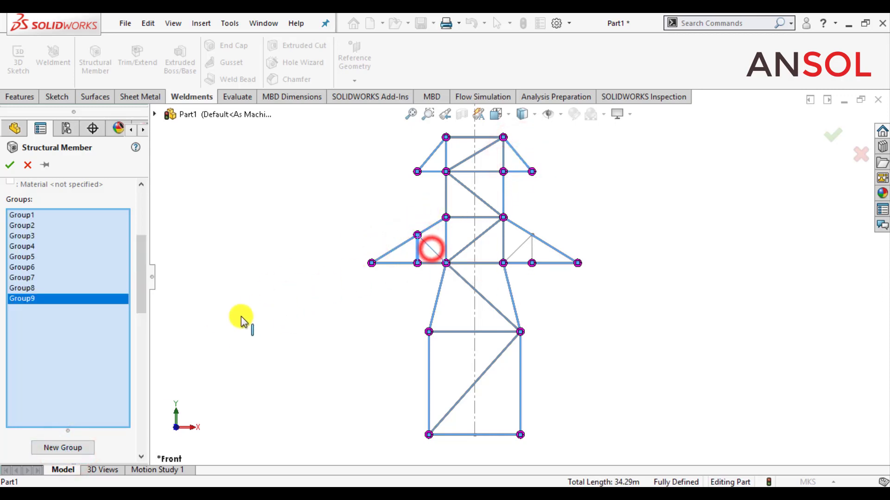
left_click(50, 448)
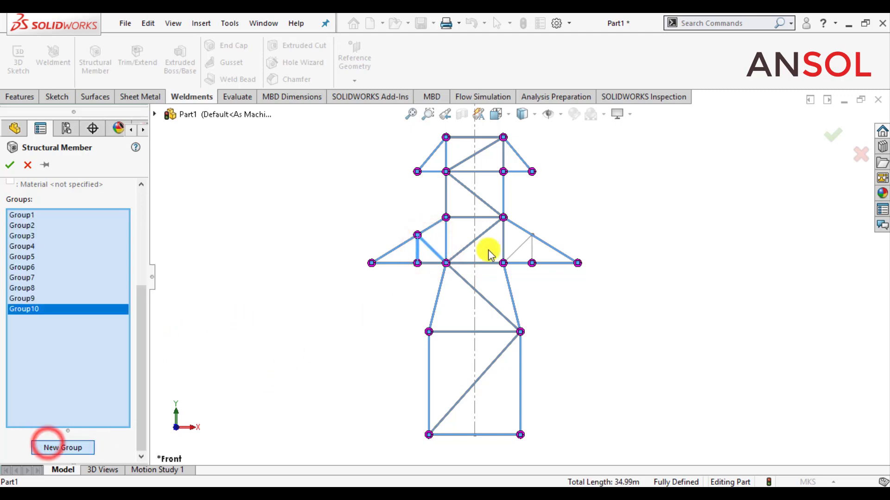
left_click(528, 253)
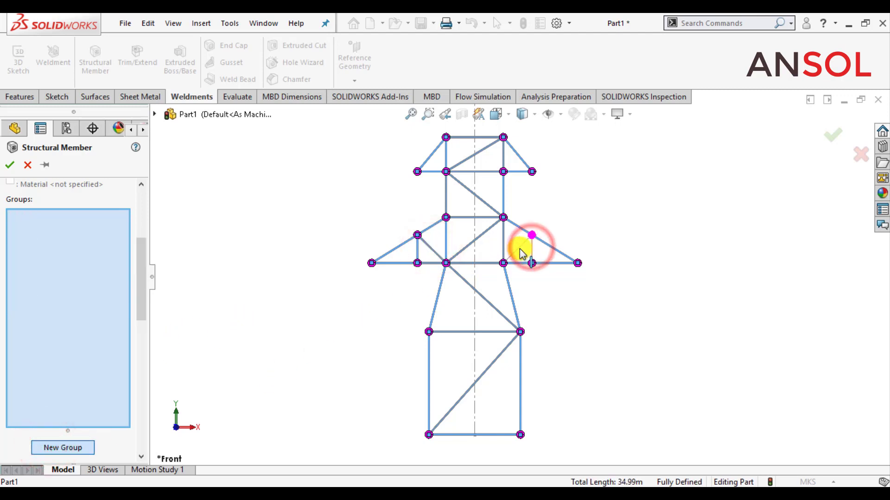
left_click(517, 249)
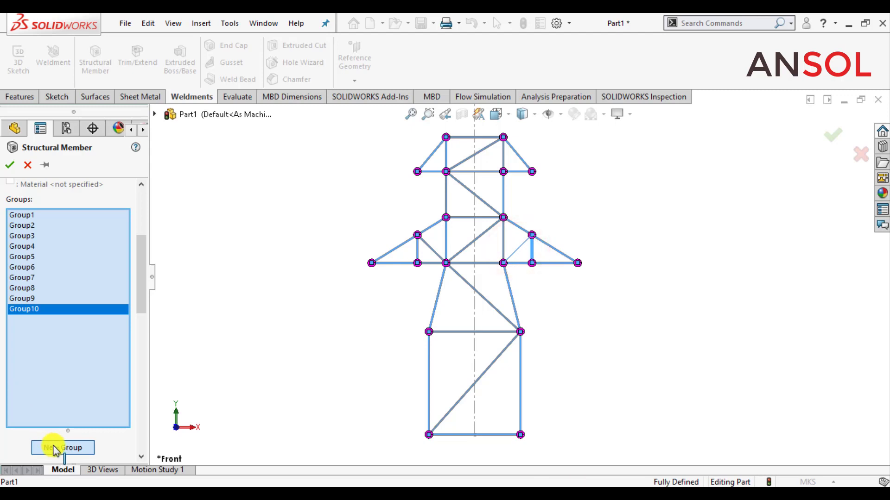
left_click(51, 446)
left_click(9, 165)
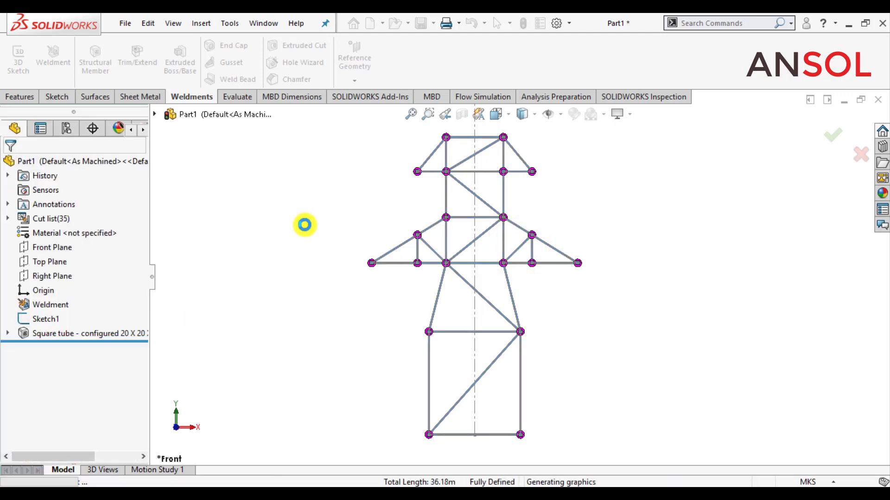
left_click(306, 228)
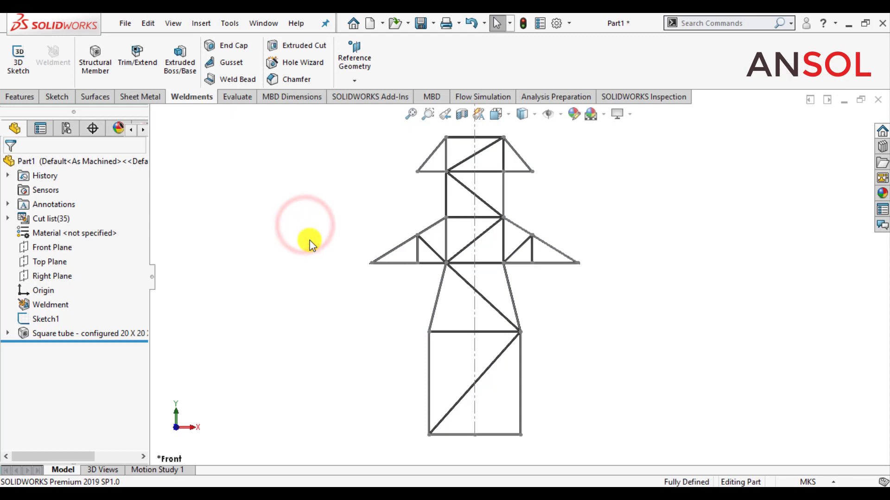
left_click(37, 318)
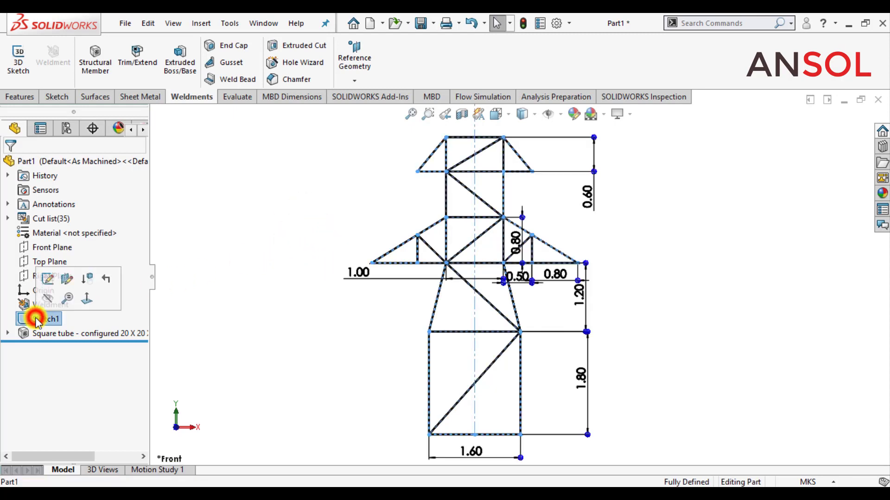
left_click(53, 280)
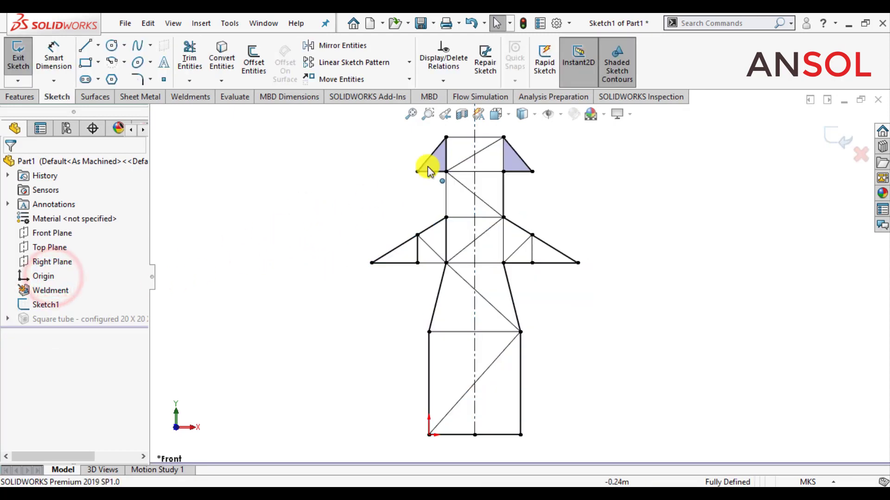
left_click(509, 114)
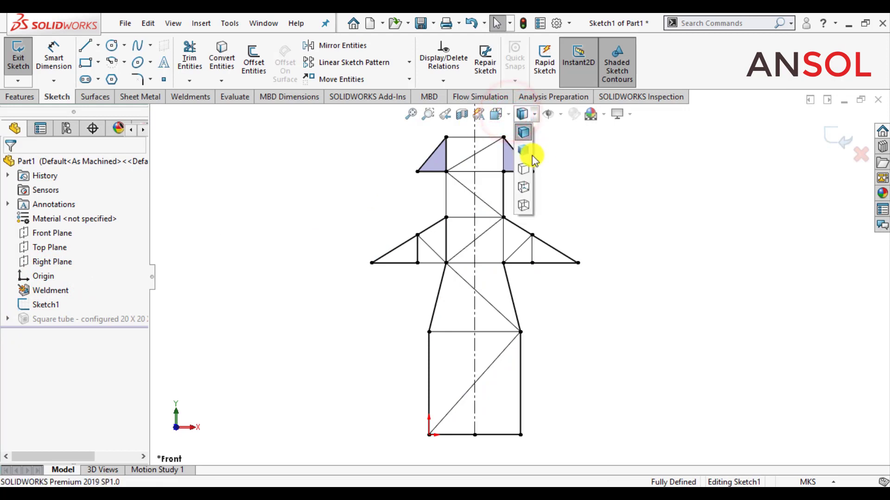
left_click(556, 174)
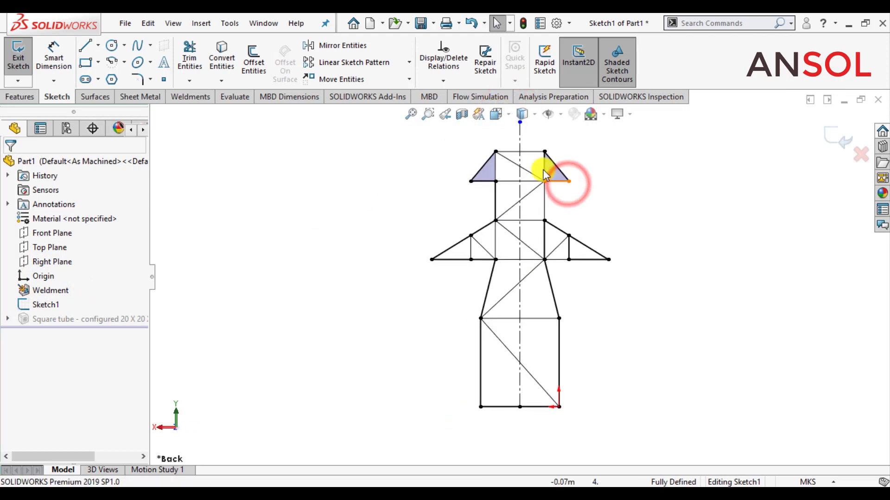
left_click(842, 134)
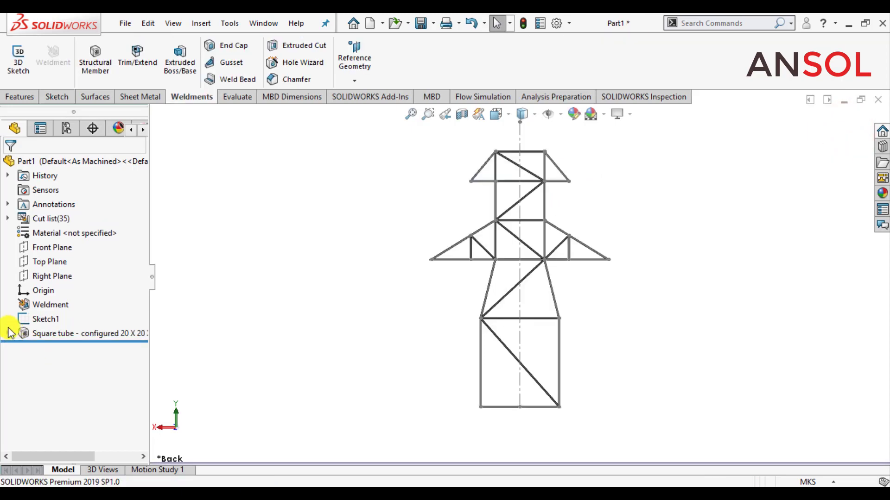
Step: Open the square tube's profile sketch from the structural member, view it face-on, and set the document units to MMGS
left_click(8, 333)
left_click(64, 190)
left_click(76, 152)
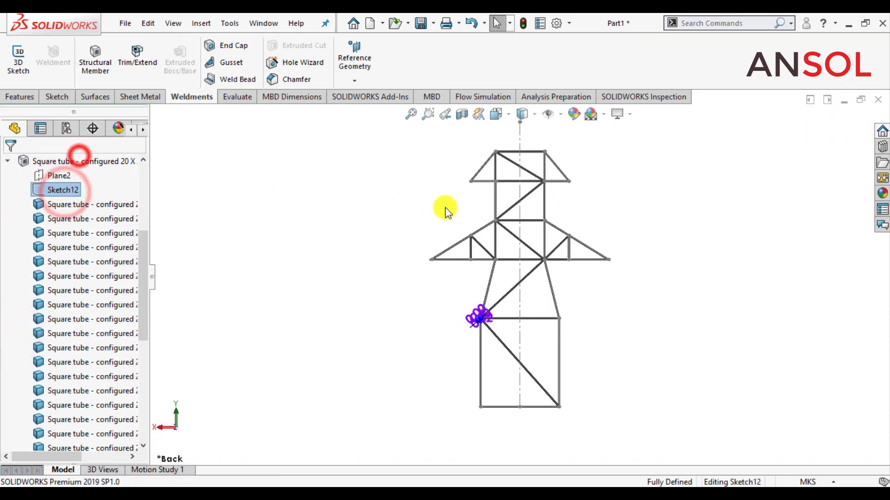
left_click(511, 116)
left_click(570, 187)
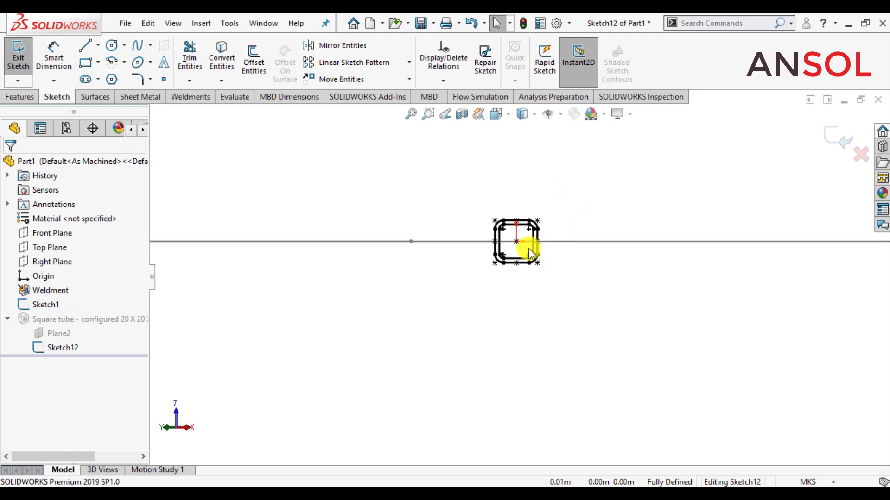
left_click(816, 481)
left_click(788, 427)
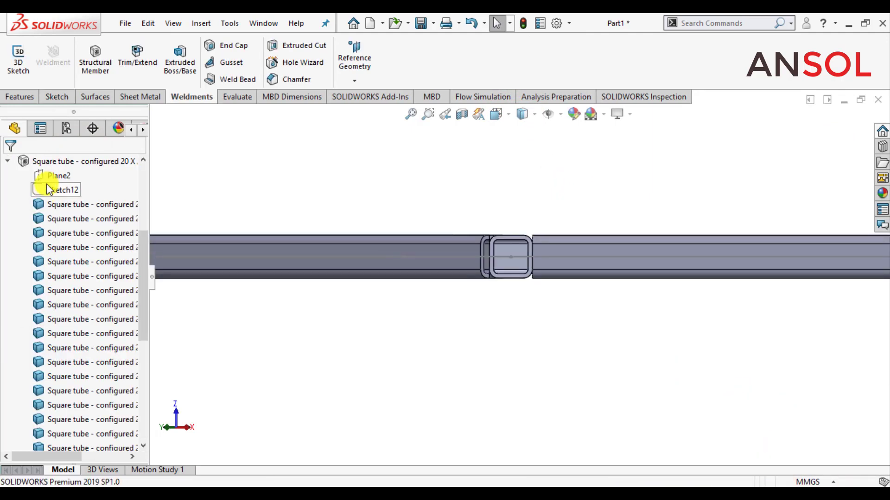
Step: Reopen the square tube's profile sketch and draw a center rectangle about 10 mm high from the origin, inside the inner outline
left_click(52, 190)
left_click(61, 148)
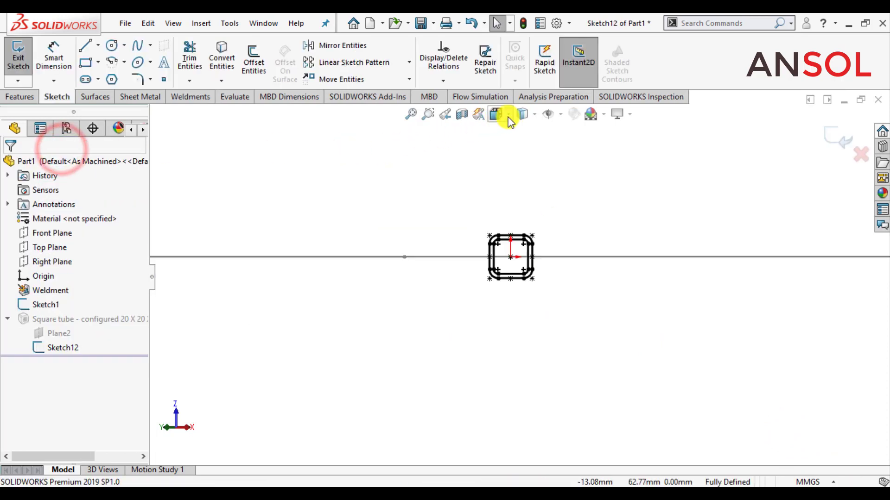
left_click(506, 115)
left_click(573, 187)
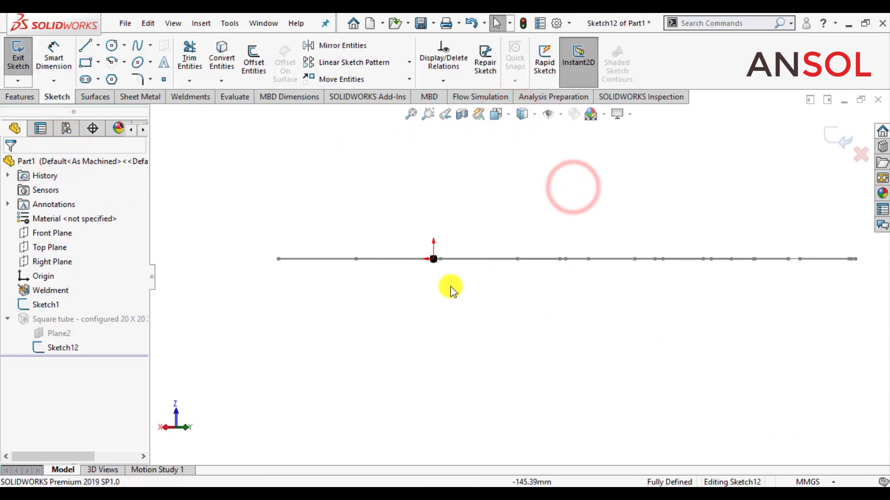
scroll(620, 290, "down", 2)
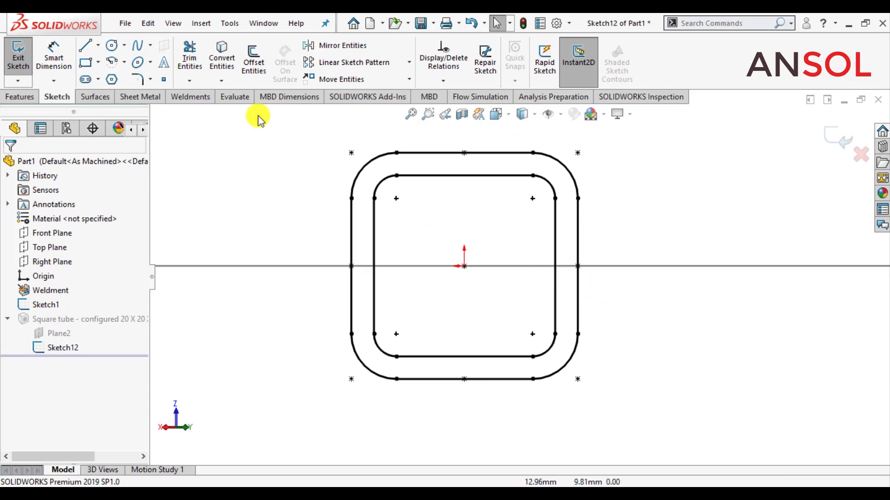
left_click(85, 61)
left_click(61, 213)
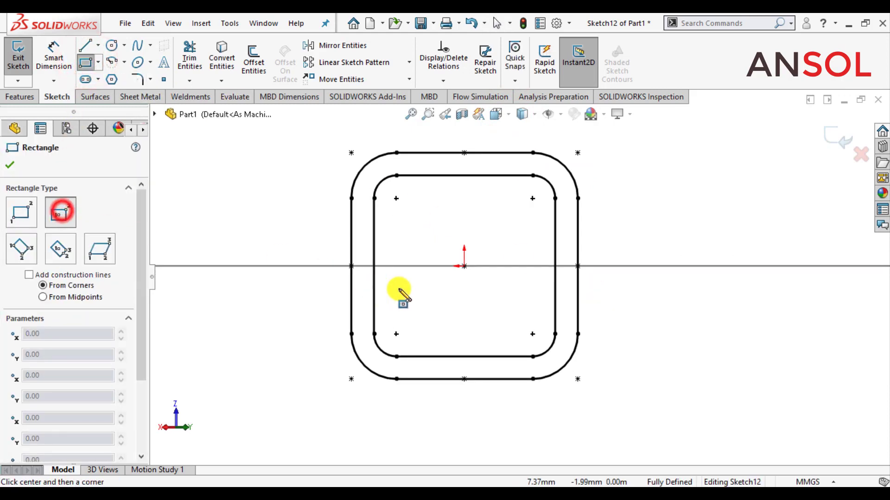
left_click(464, 266)
left_click(413, 209)
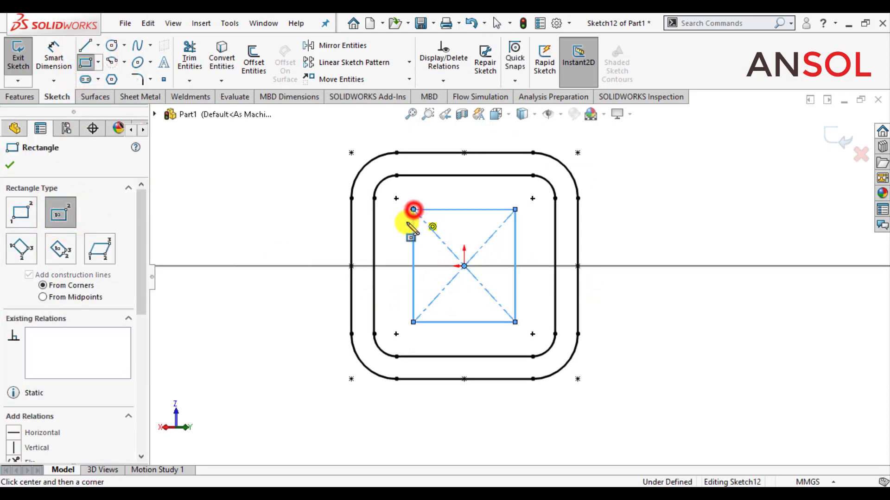
left_click(10, 165)
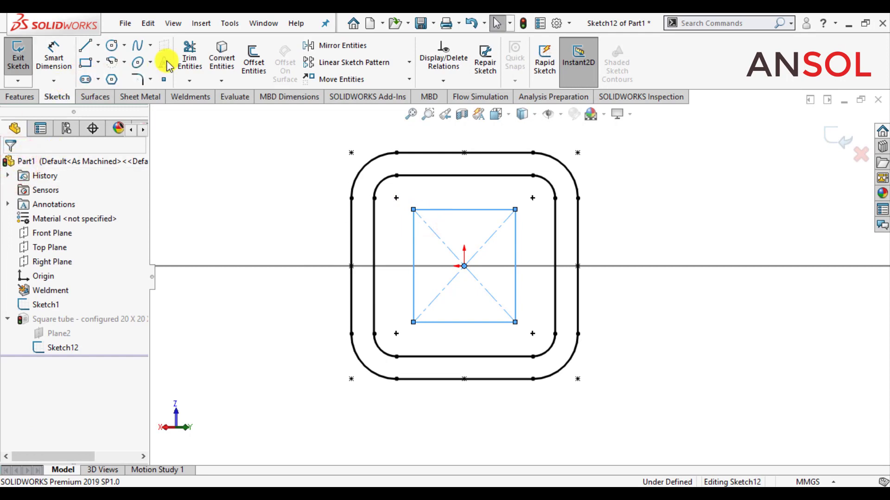
Step: Trim away all lines and arcs of the profile's outer and inner rounded-square outlines, keeping the center rectangle
left_click(189, 55)
mouse_move(262, 332)
left_mouse_down()
mouse_move(357, 306)
mouse_move(353, 353)
mouse_move(426, 382)
left_mouse_up()
left_click_drag(587, 303, 586, 218)
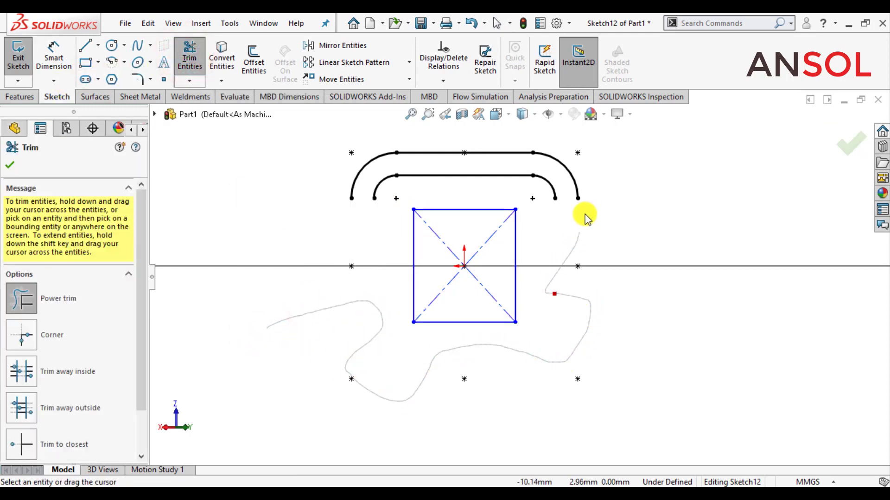
left_click_drag(348, 172, 345, 170)
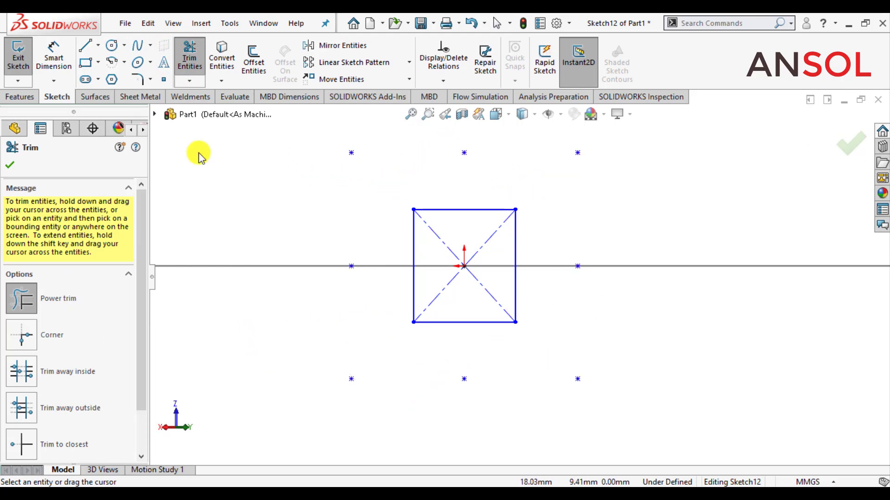
left_click(11, 166)
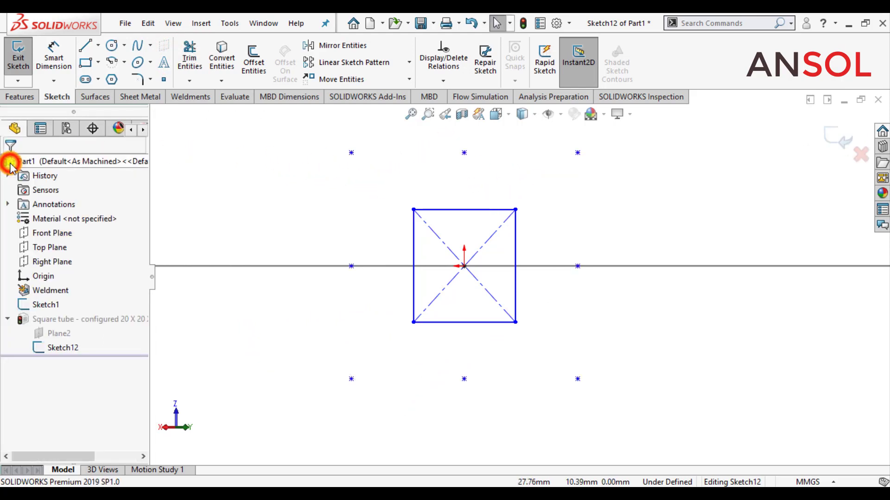
Step: Add an Equal relation between the vertical right side and the bottom side of the center rectangle
left_click(515, 291)
left_click(466, 322, "ctrl")
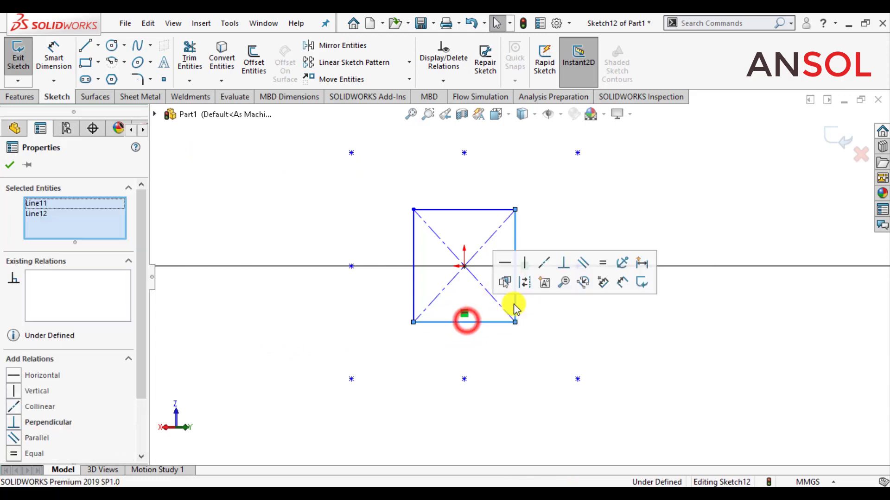
left_click(601, 261)
left_click(8, 166)
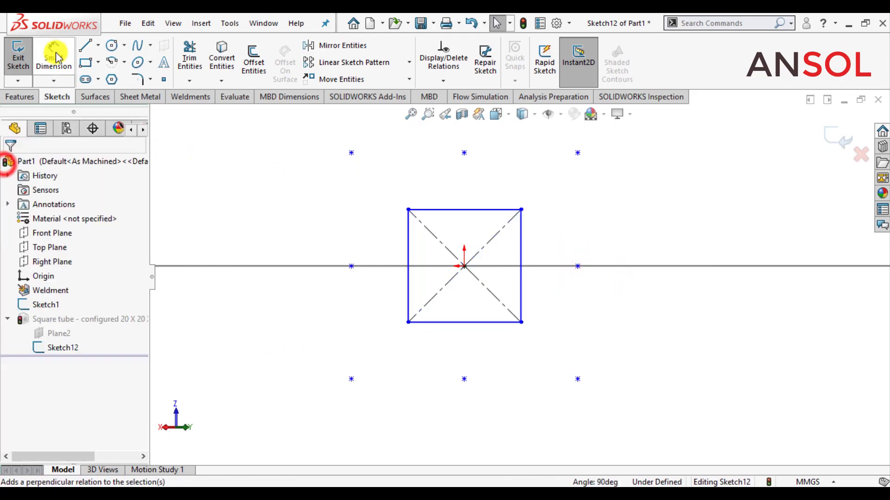
Step: Dimension the square's bottom side at 10 mm and exit the profile sketch to rebuild the members
left_click(54, 53)
left_click(458, 322)
left_click(447, 362)
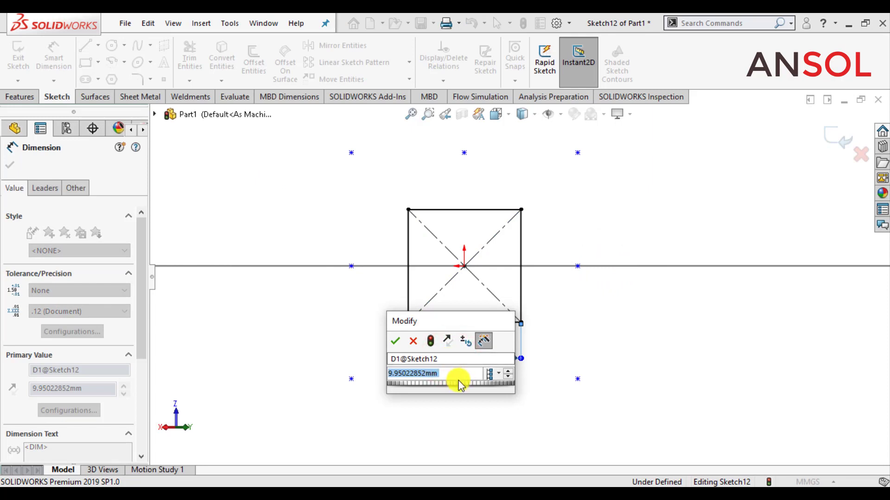
type("10")
key("Return")
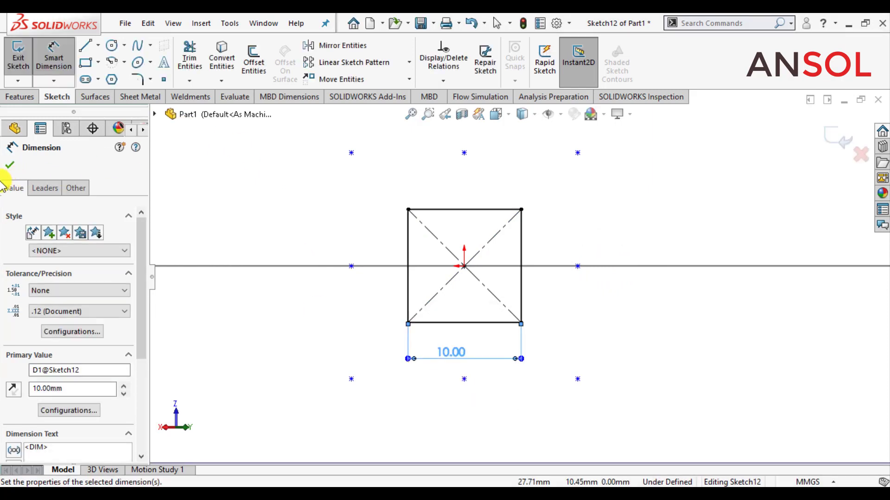
left_click(10, 165)
left_click(834, 138)
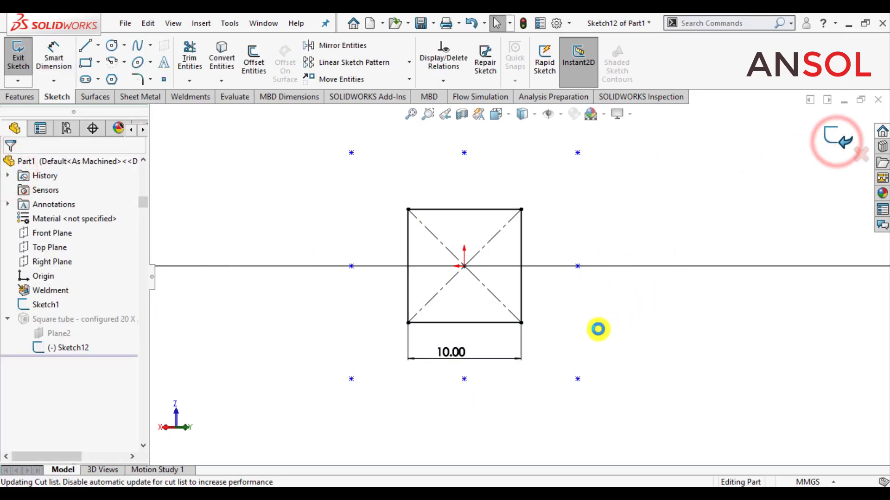
Step: Examine the rebuilt tower frame at an angle and from the front
mouse_move(596, 327)
middle_mouse_down()
mouse_move(570, 369)
mouse_move(554, 371)
mouse_move(527, 314)
middle_mouse_up()
scroll(521, 277, "up", 6)
left_click(509, 120)
left_click(567, 191)
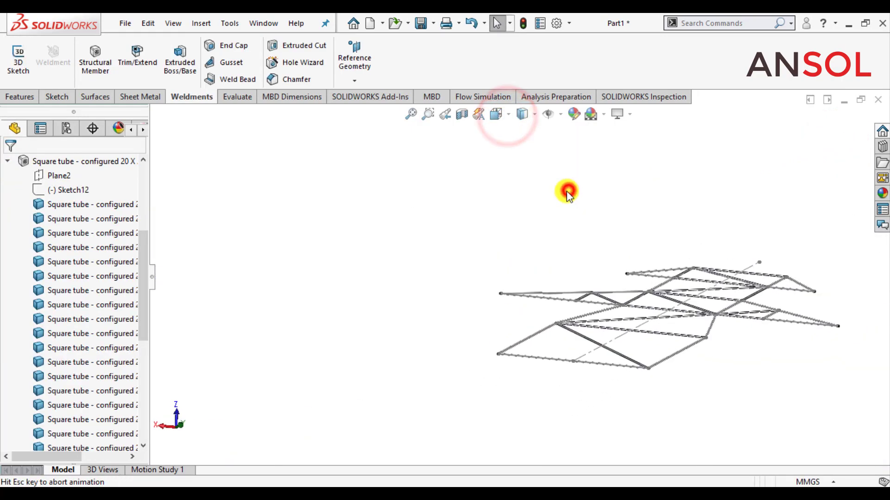
left_click(511, 120)
left_click(512, 170)
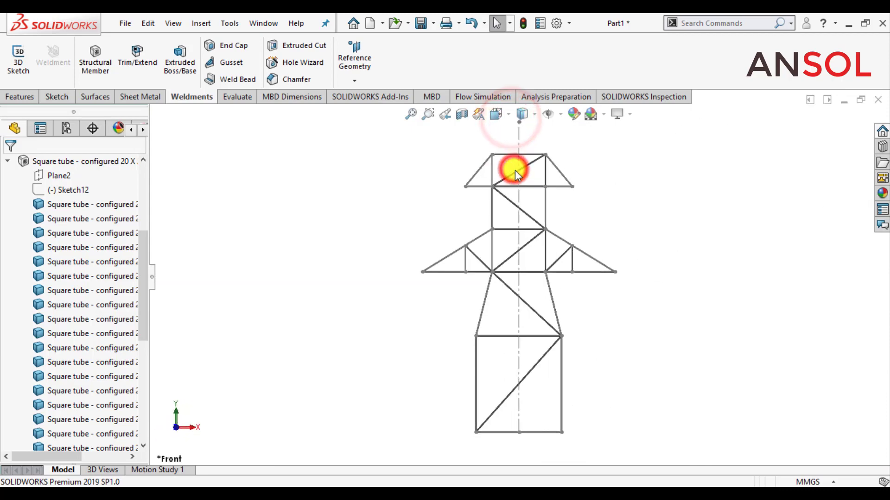
left_click(693, 224)
scroll(79, 242, "up", 4)
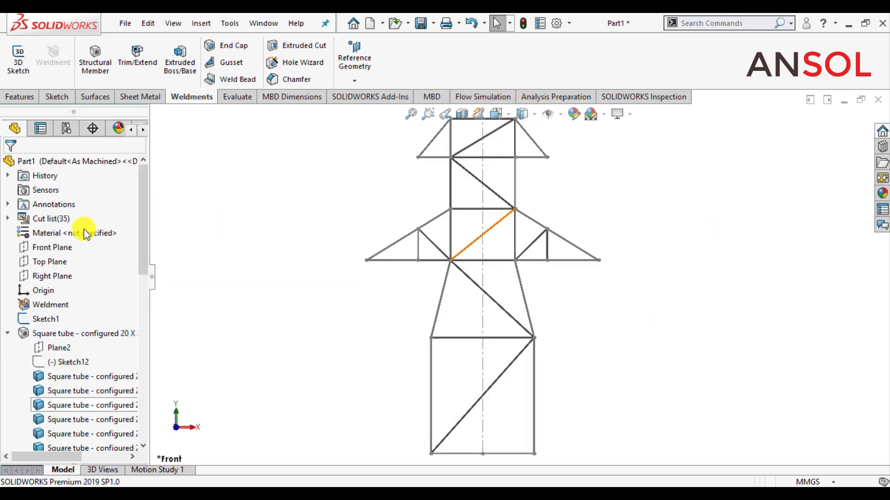
Step: Hide the tower's layout sketch Sketch1 and dismiss the unsaved-document notification
left_click(56, 320)
left_click(183, 281)
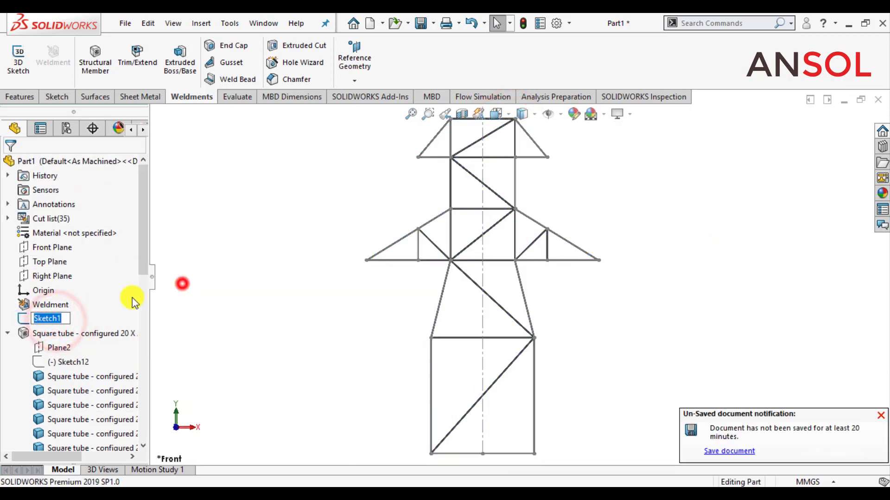
left_click(55, 319)
left_click(243, 298)
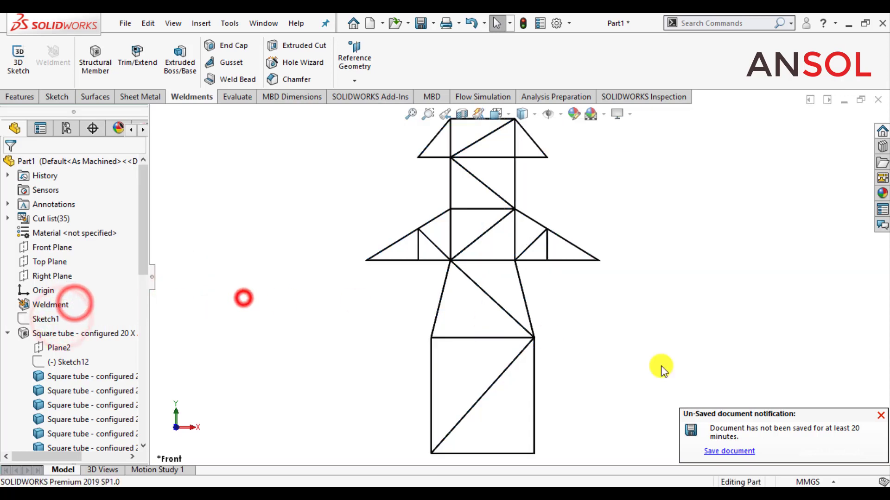
left_click(880, 413)
left_click(732, 323)
scroll(655, 323, "up", 1)
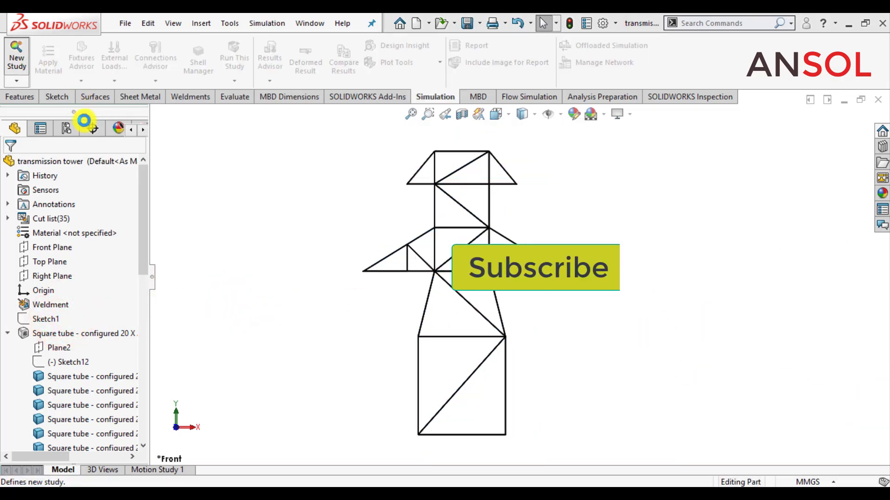
Step: Create a static simulation study named "Tower analysis" and apply Plain Carbon Steel to all tower bodies
left_click(17, 61)
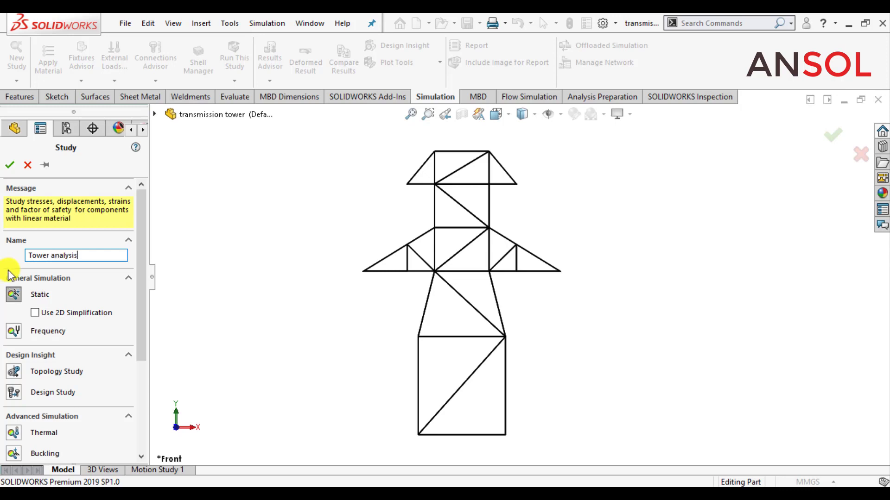
left_click(10, 165)
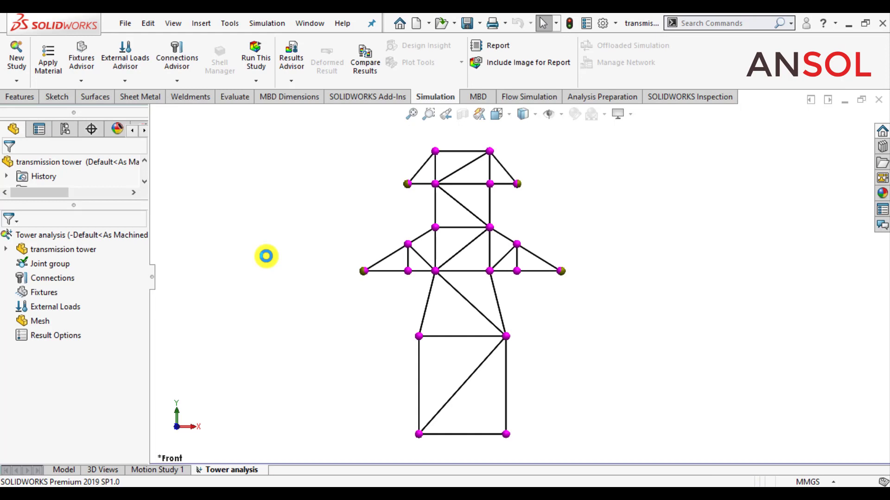
right_click(75, 255)
mouse_move(146, 275)
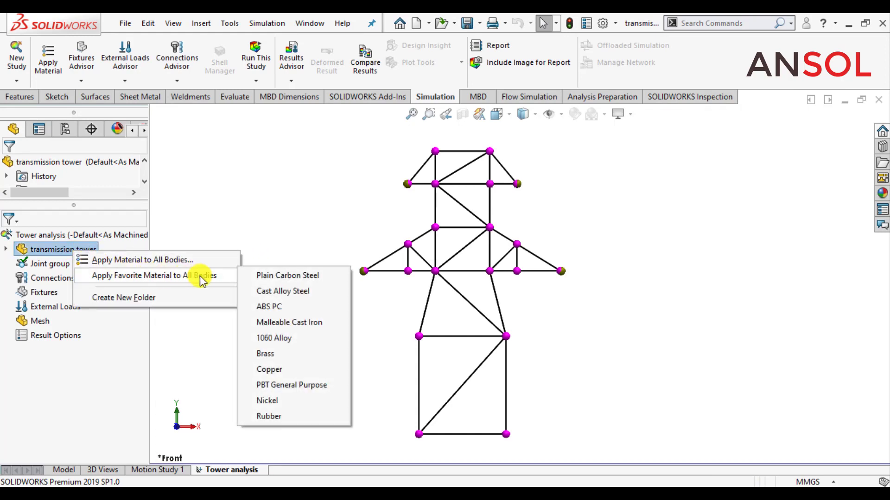
left_click(280, 276)
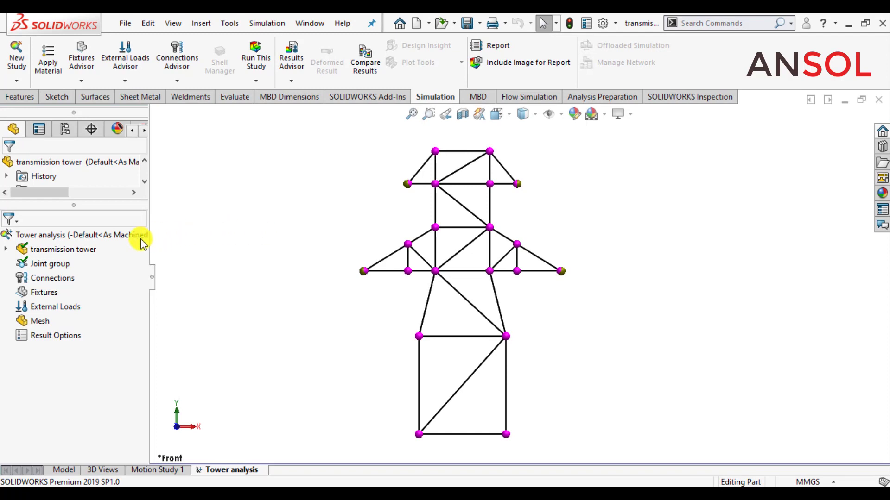
Step: Apply a Fixed Geometry fixture to the tower's two base joints, with the fixture symbol size set to 200
right_click(47, 296)
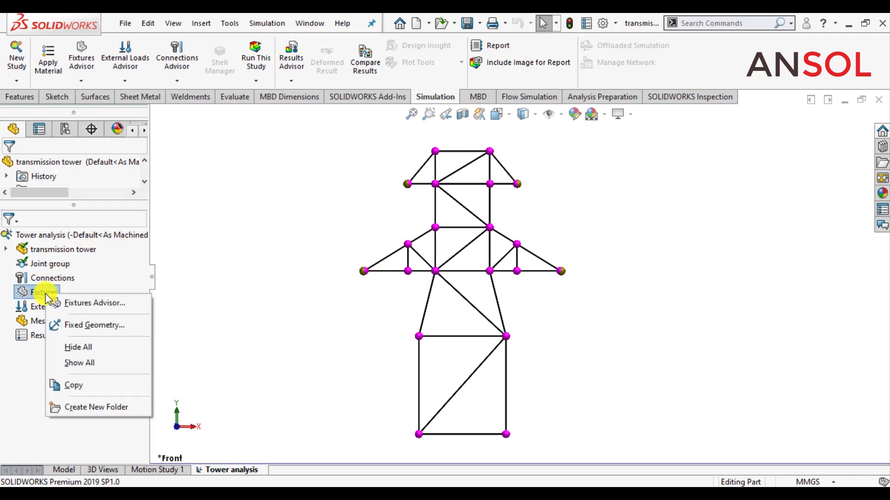
left_click(86, 325)
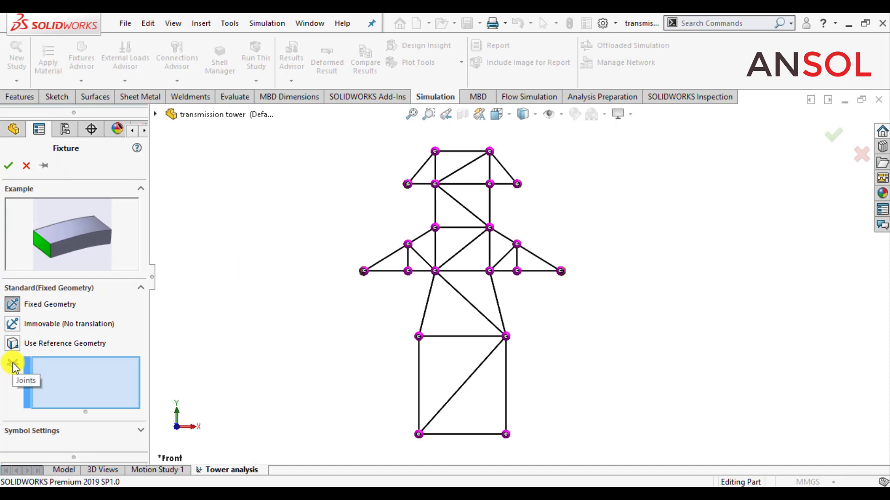
left_click(420, 434)
left_click(506, 434)
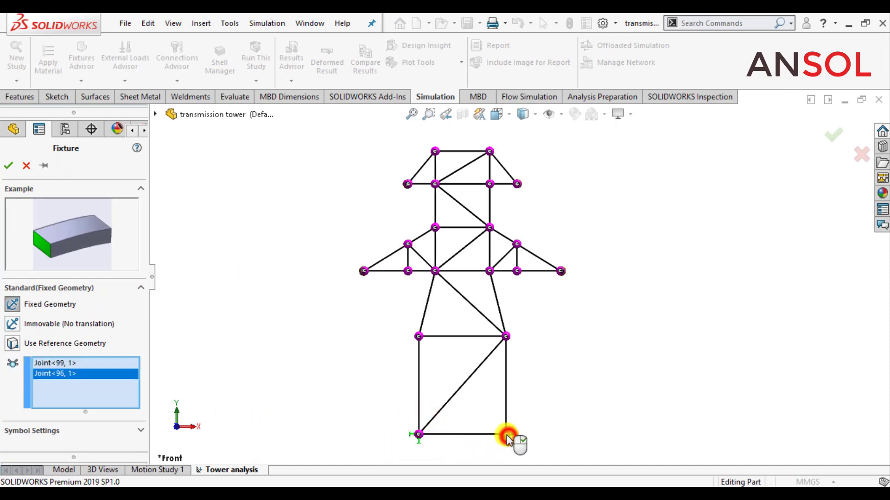
left_click(107, 428)
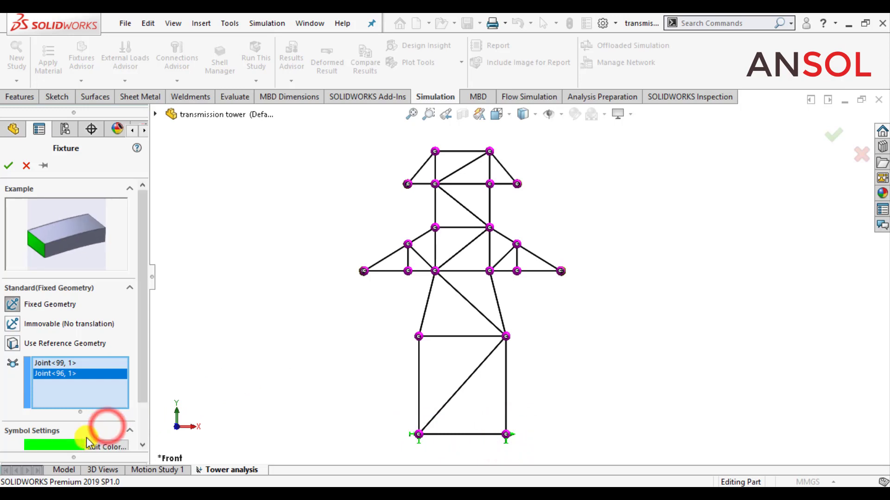
left_click_drag(146, 386, 146, 424)
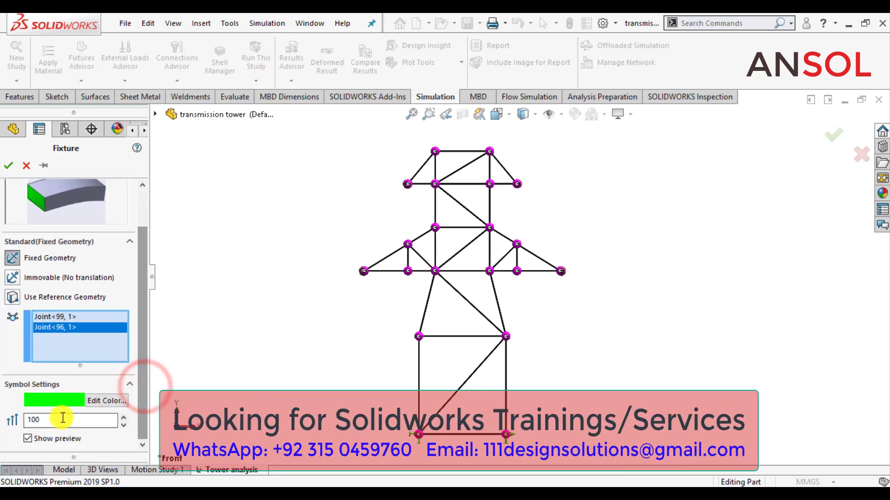
left_click(41, 419)
type("2")
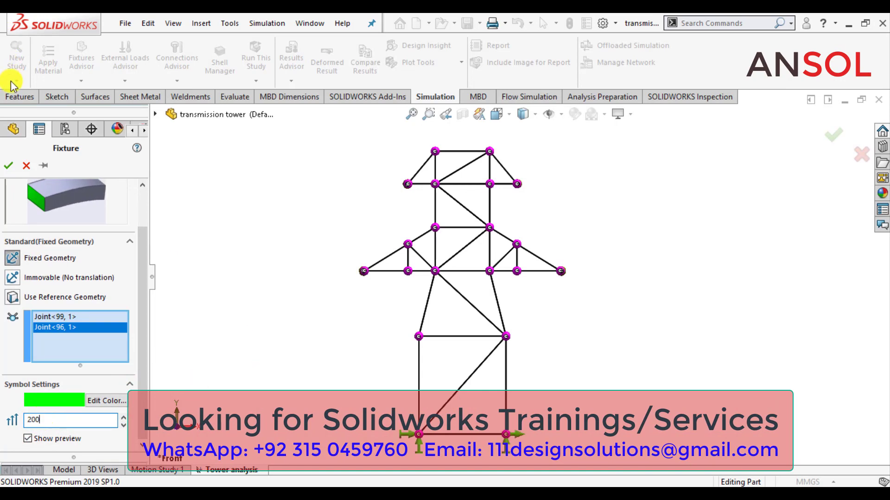
left_click(9, 166)
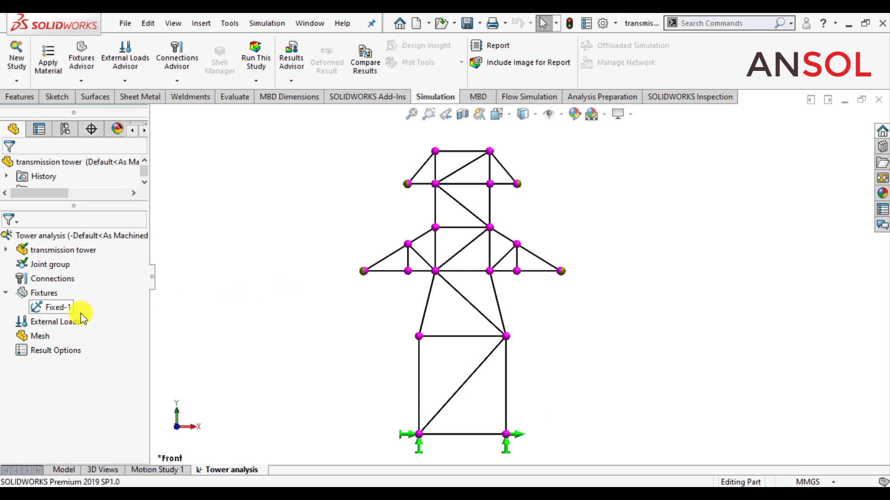
Step: Define a downward 1500 N force on the two tip joints of the lower cross-arms, directed along the vertical leg edge
right_click(62, 328)
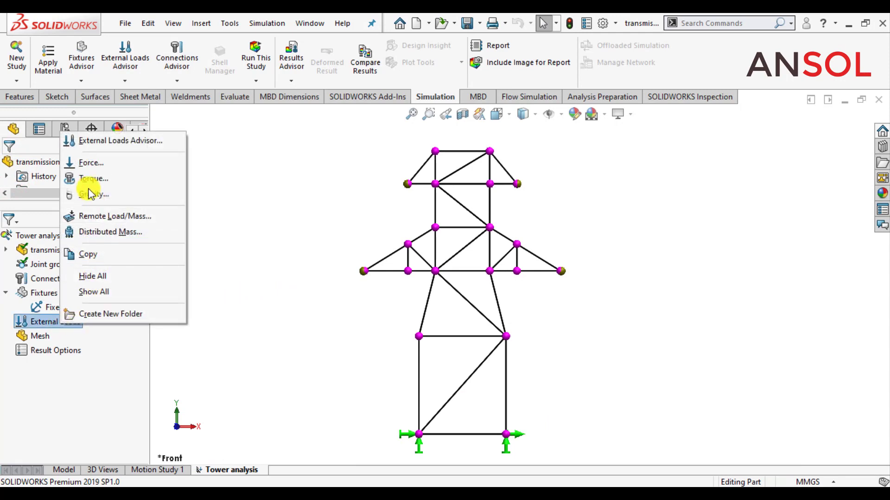
left_click(86, 163)
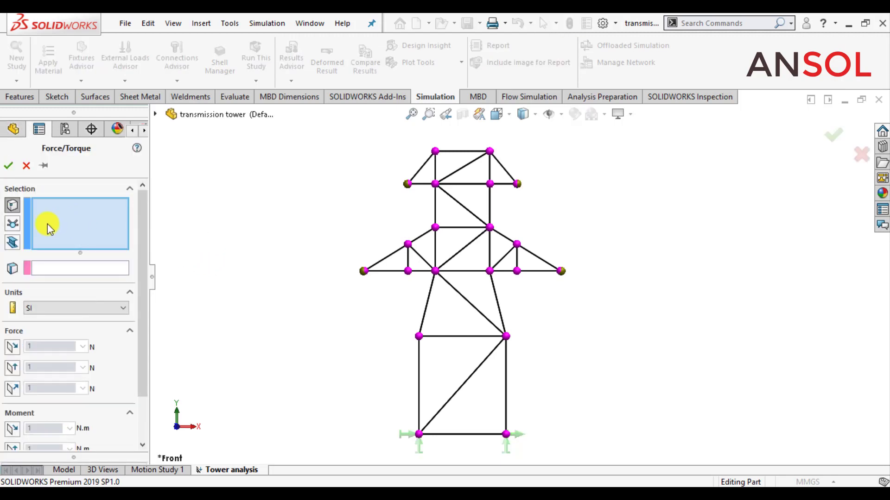
left_click(12, 225)
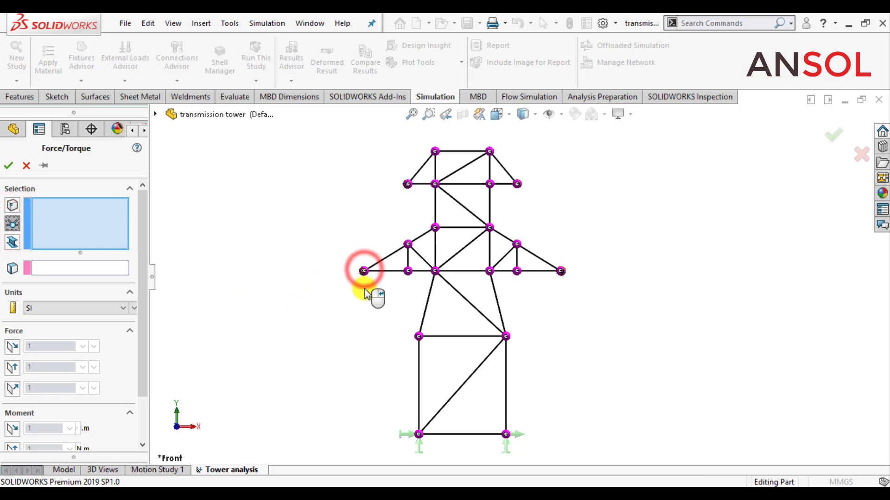
left_click(365, 271)
left_click(561, 271)
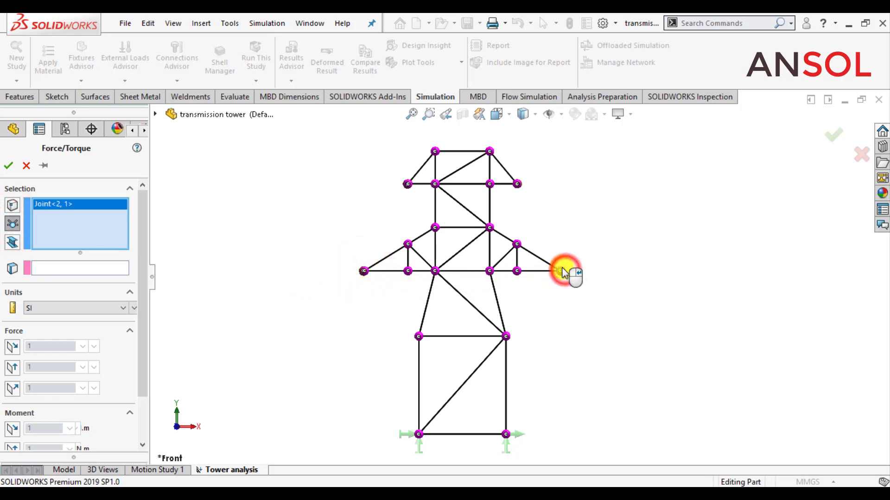
left_click(56, 269)
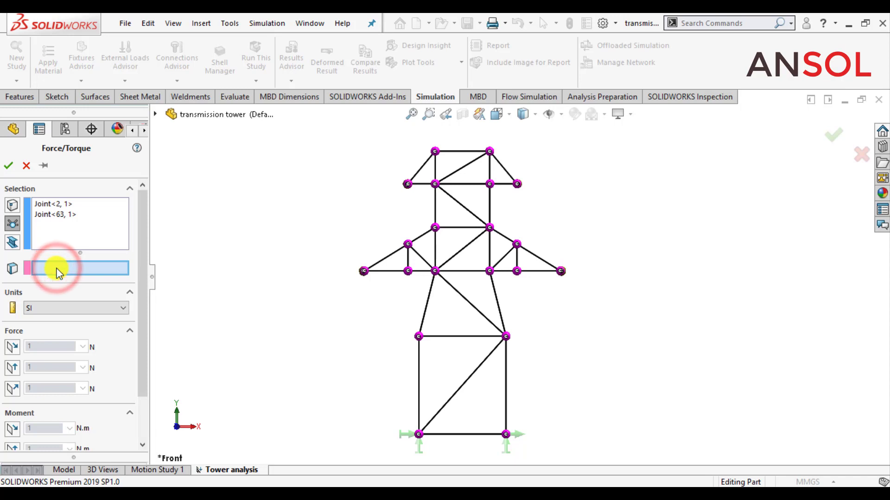
left_click(419, 383)
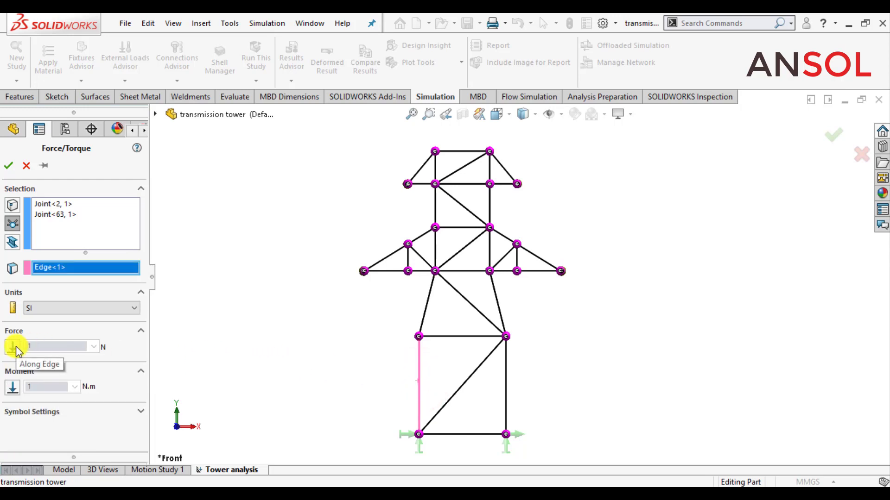
left_click(13, 348)
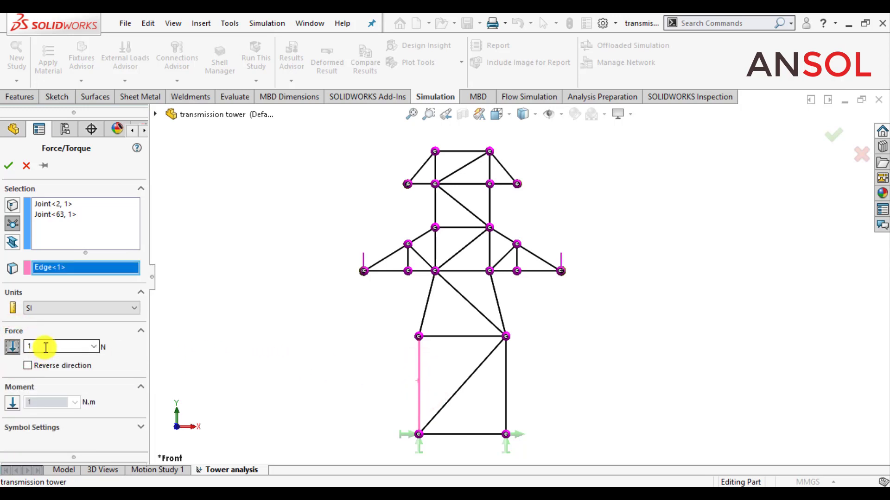
double_click(46, 347)
Step: Set the lower cross-arm force symbols to orange with a size of 200 and accept the load
left_click(26, 429)
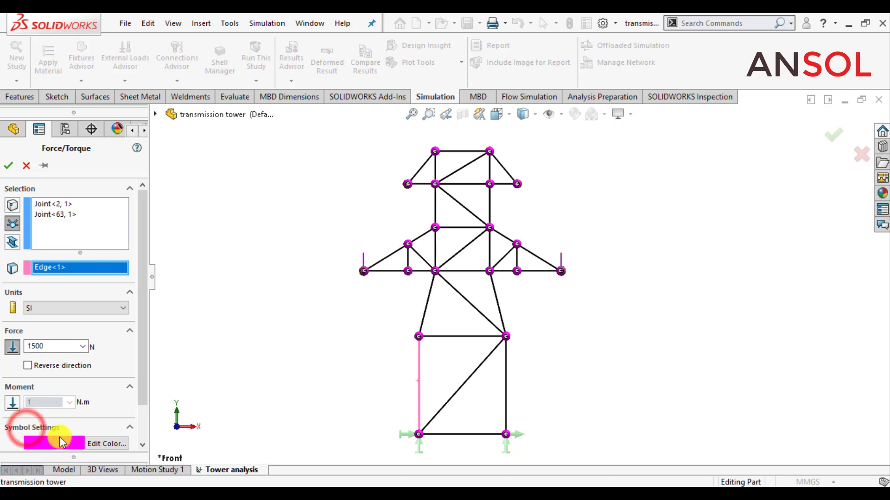
left_click_drag(142, 383, 147, 425)
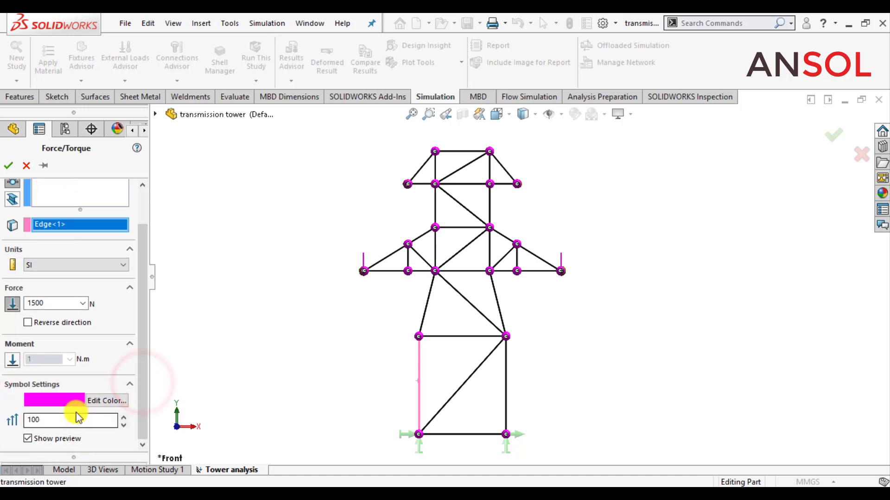
left_click(108, 400)
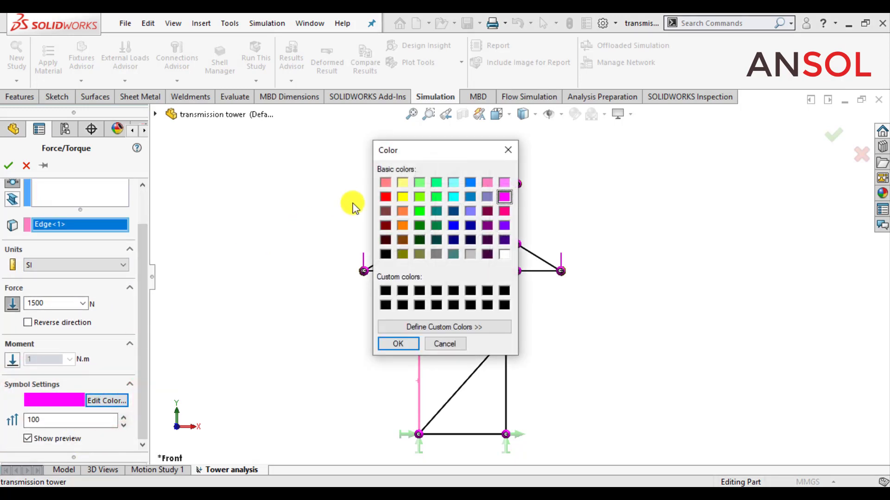
left_click(402, 211)
left_click(398, 344)
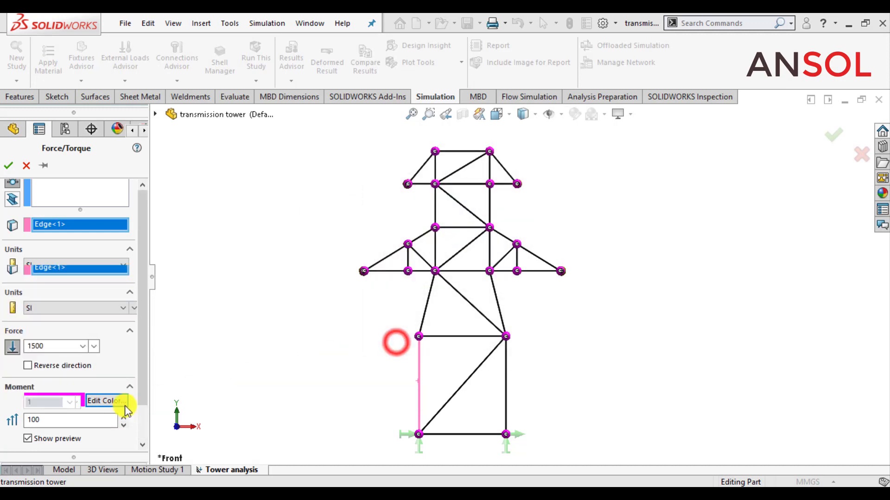
scroll(49, 423, "up", 2)
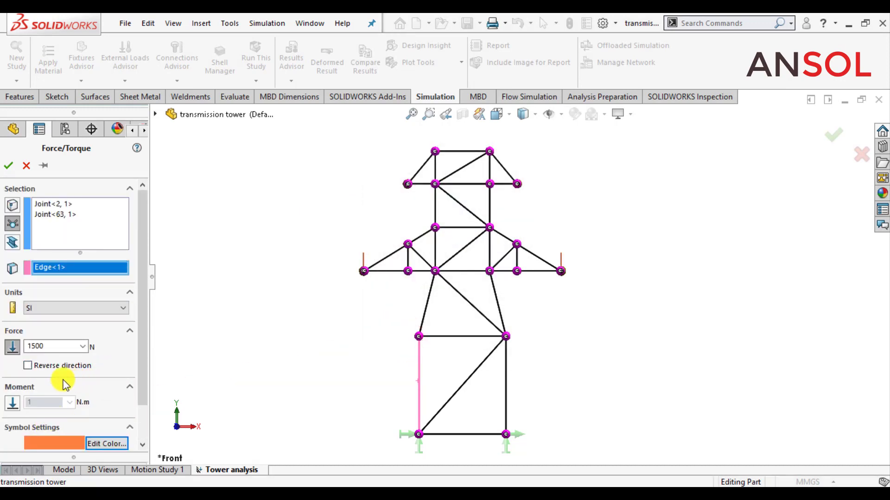
left_click_drag(141, 372, 140, 404)
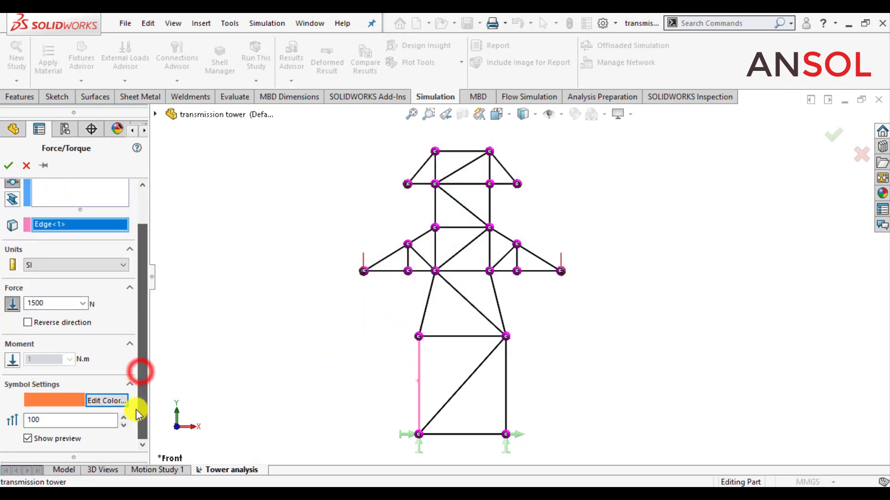
double_click(51, 422)
type("200")
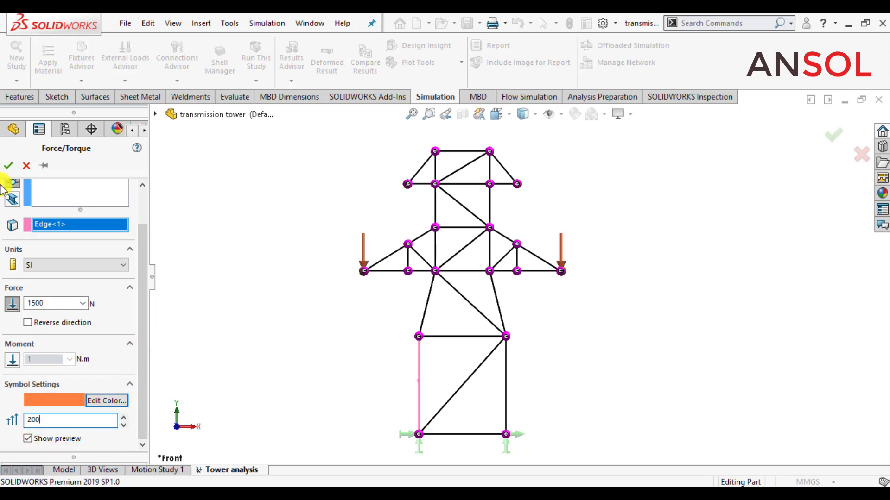
left_click(10, 167)
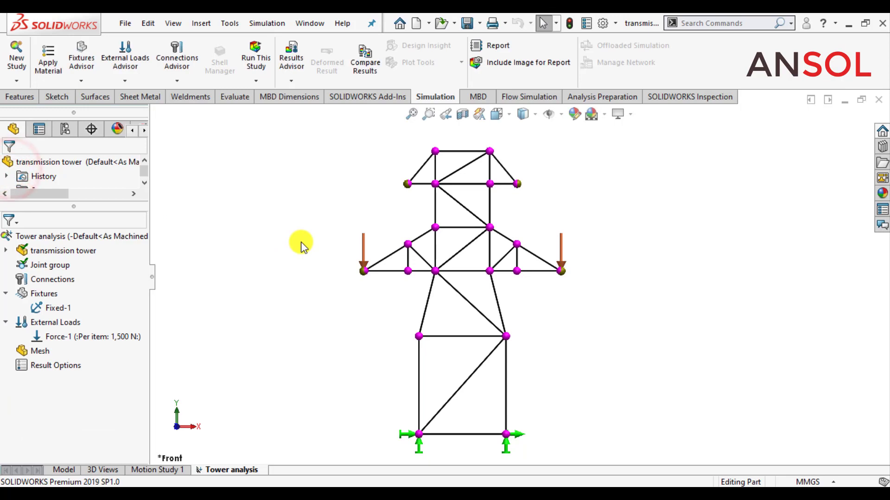
Step: Define a downward 1000 N force on the two tip joints of the upper cross-arms, directed along a vertical tower edge
right_click(68, 325)
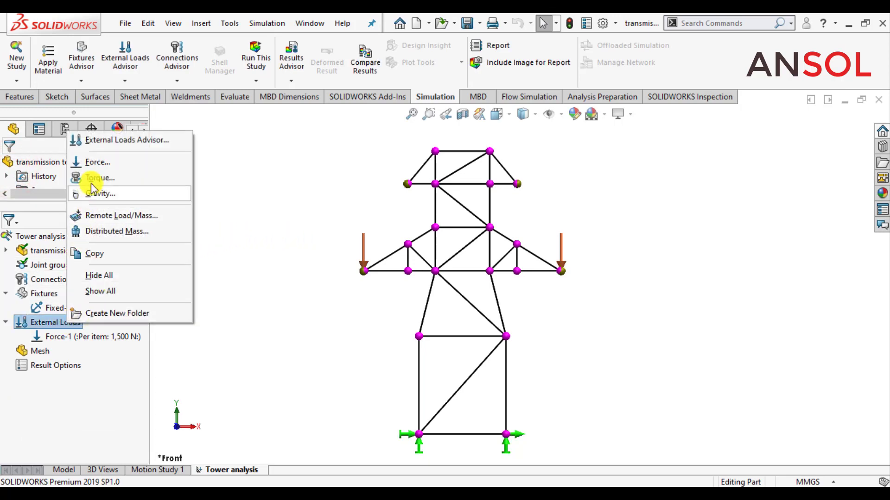
left_click(98, 162)
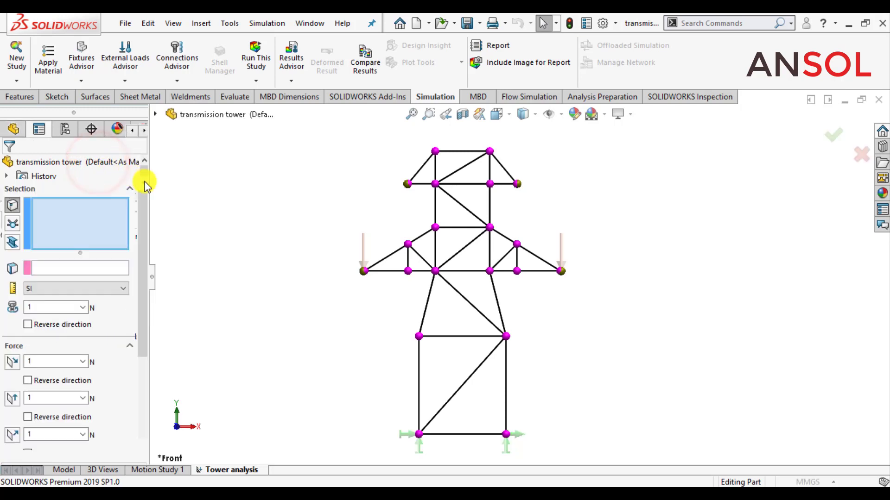
left_click(12, 223)
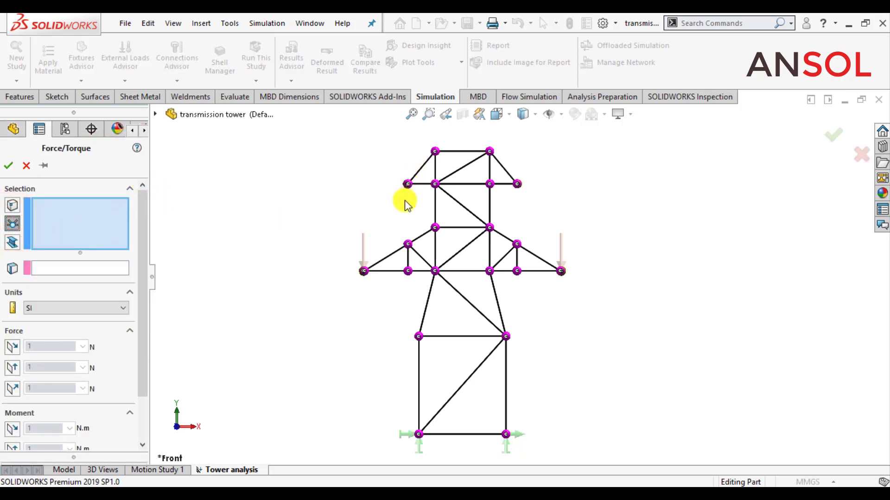
left_click(407, 185)
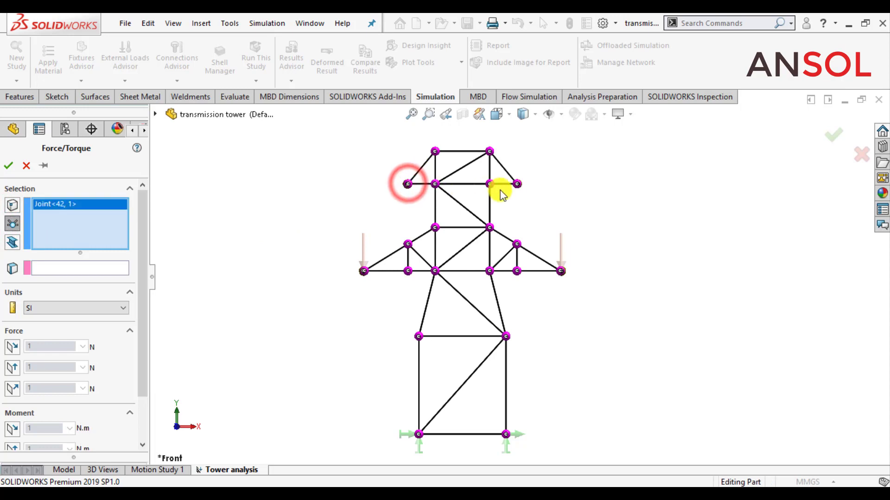
left_click(517, 184)
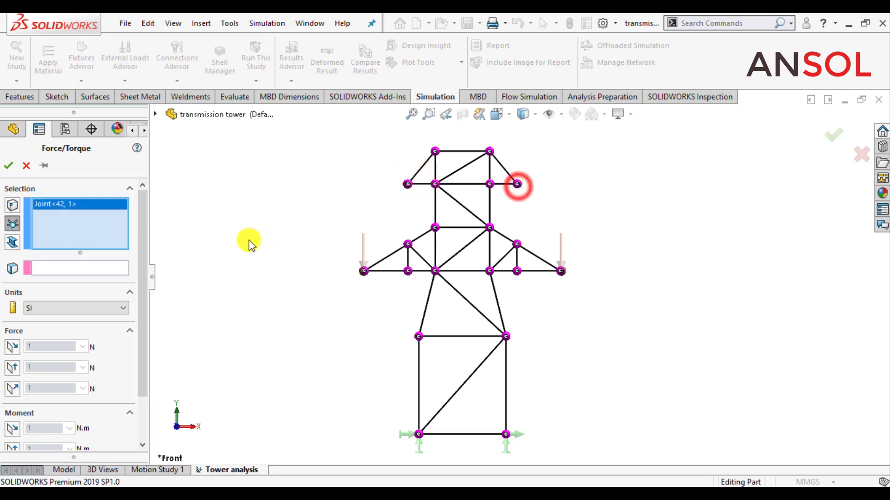
left_click(86, 268)
left_click(435, 206)
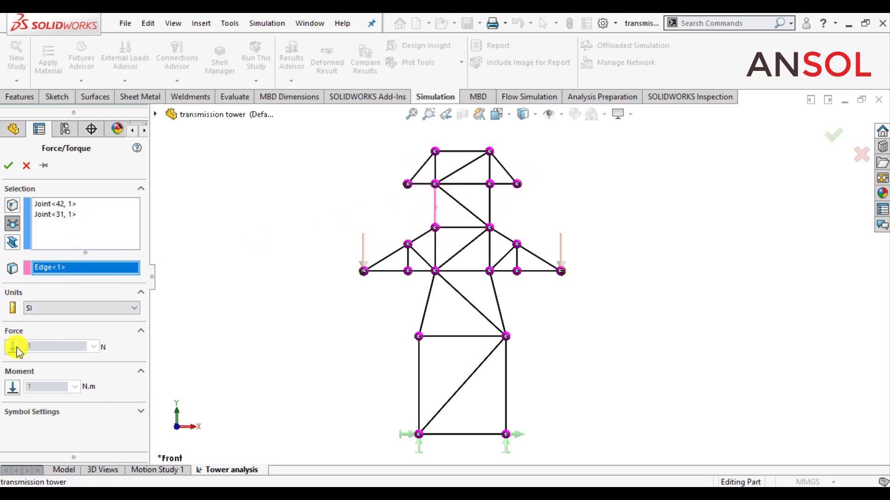
left_click(14, 348)
left_click(40, 347)
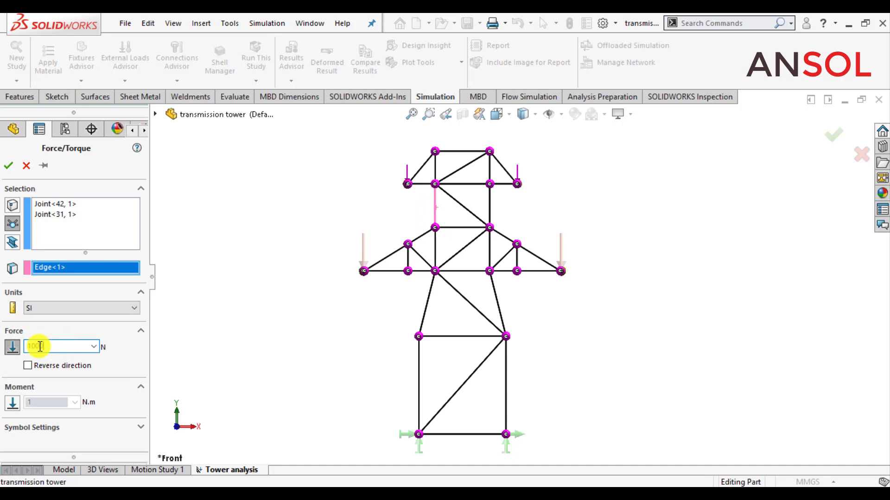
type("1000")
Step: Set the upper cross-arm force symbols to blue with a size of 200 and accept the load
left_click(20, 428)
left_click(94, 445)
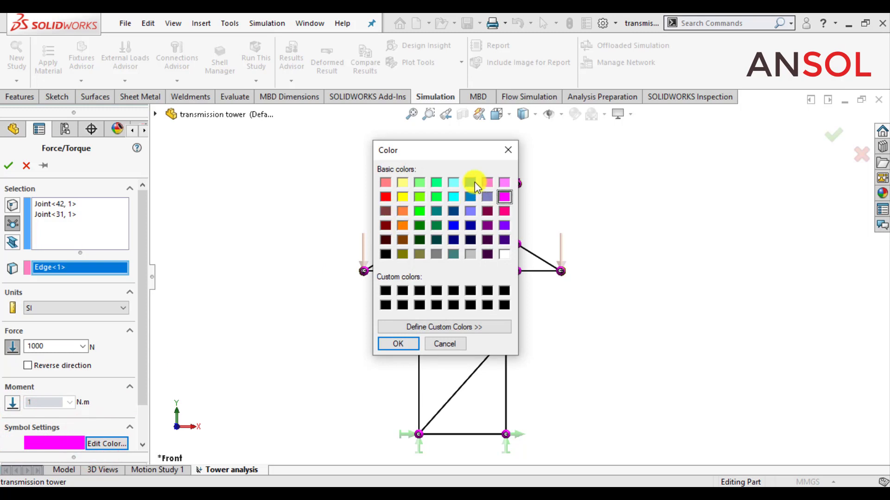
left_click(396, 344)
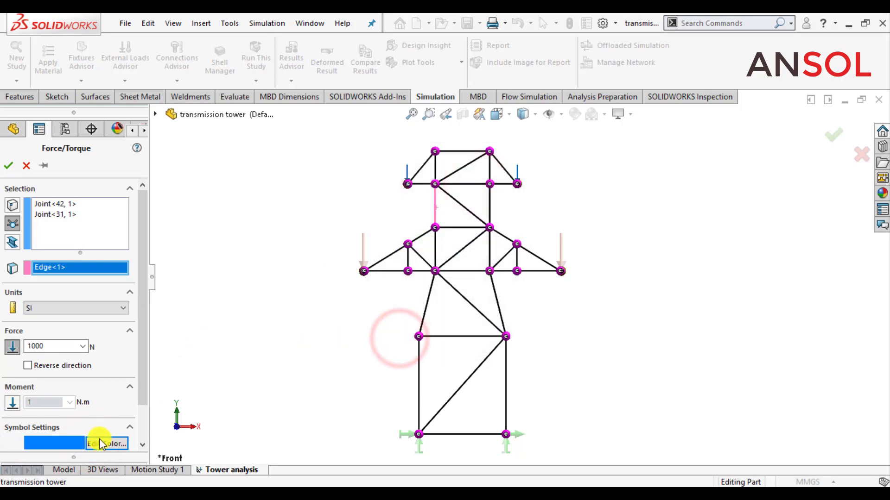
left_click(143, 389)
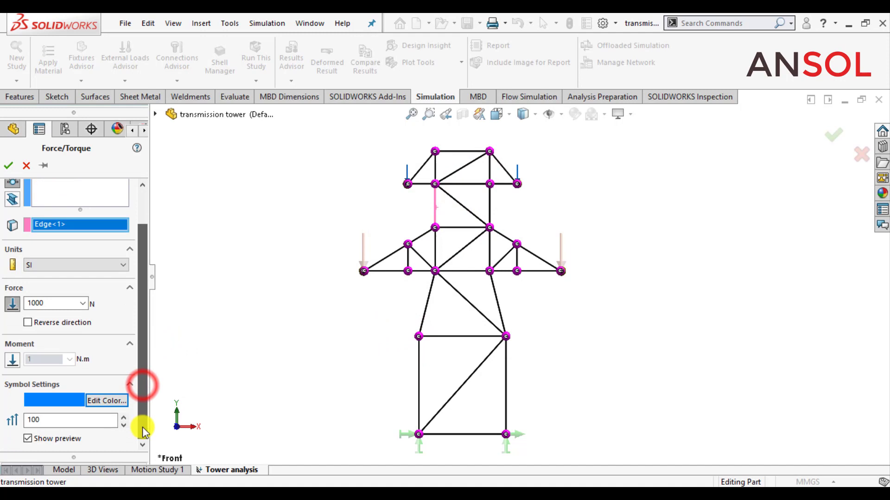
left_click(54, 419)
type("2")
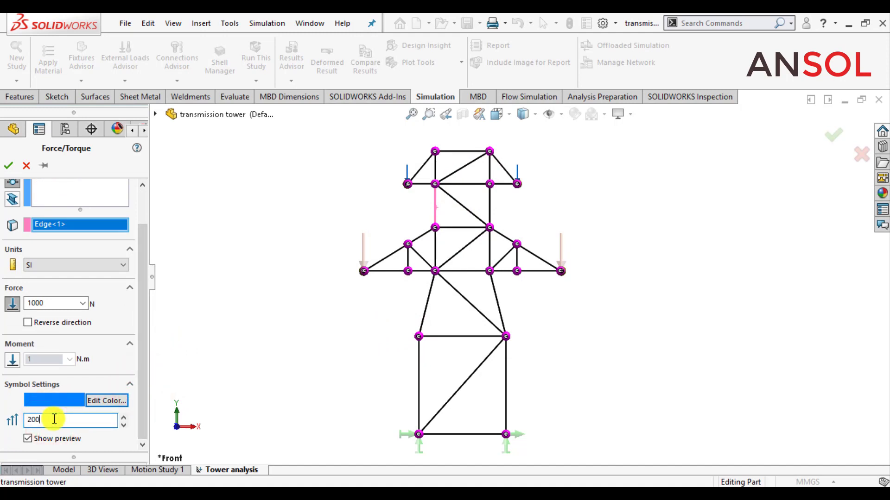
type("00")
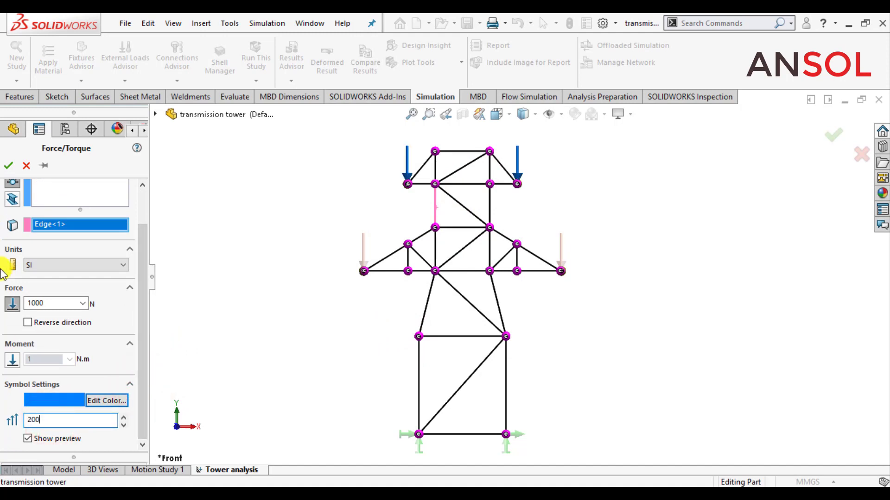
left_click(8, 166)
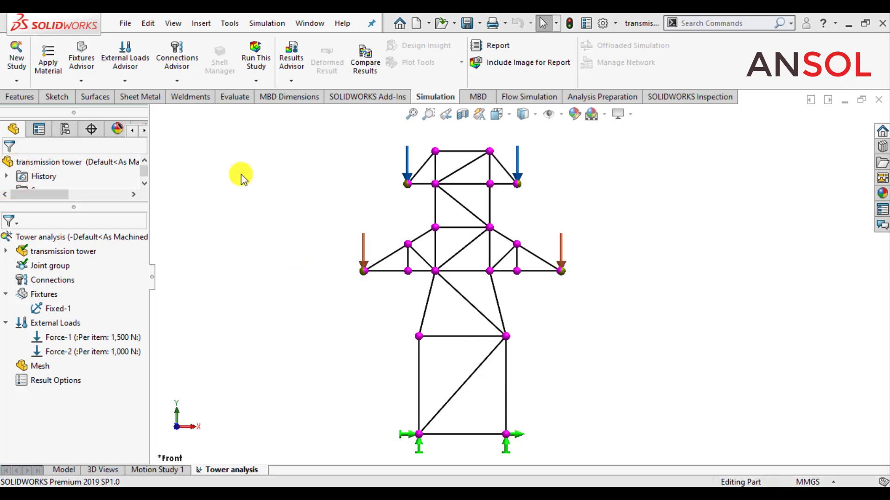
Step: Run the Tower analysis study and set the stress plot's units to N/mm^2 (MPa)
left_click(256, 56)
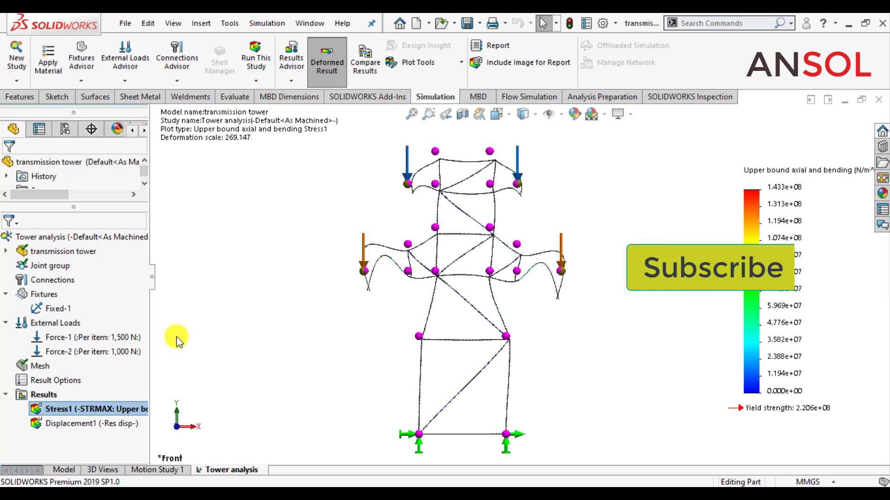
right_click(96, 410)
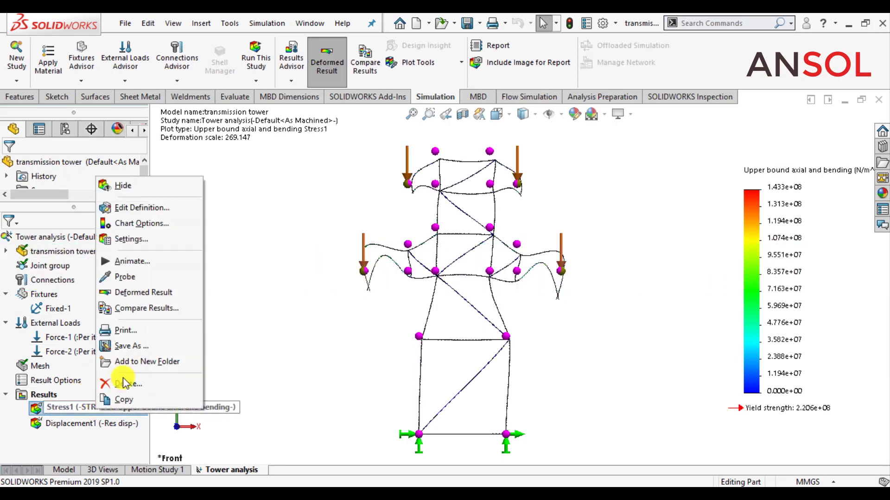
left_click(137, 208)
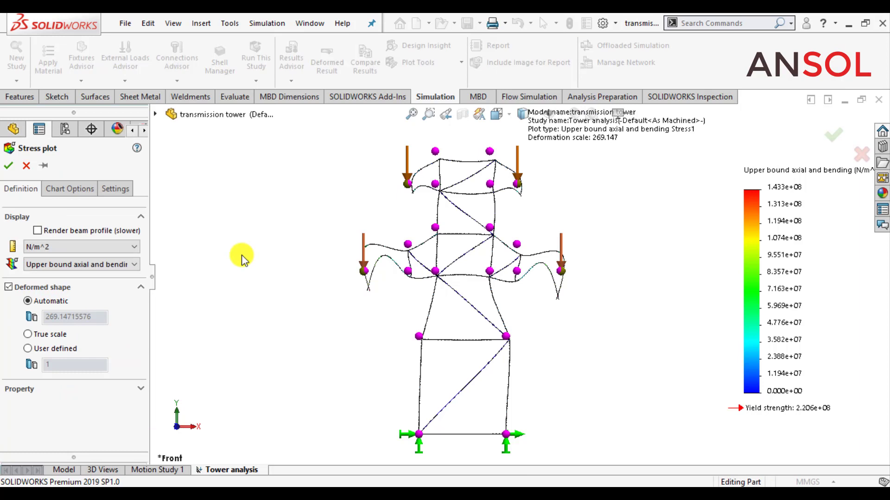
left_click(103, 246)
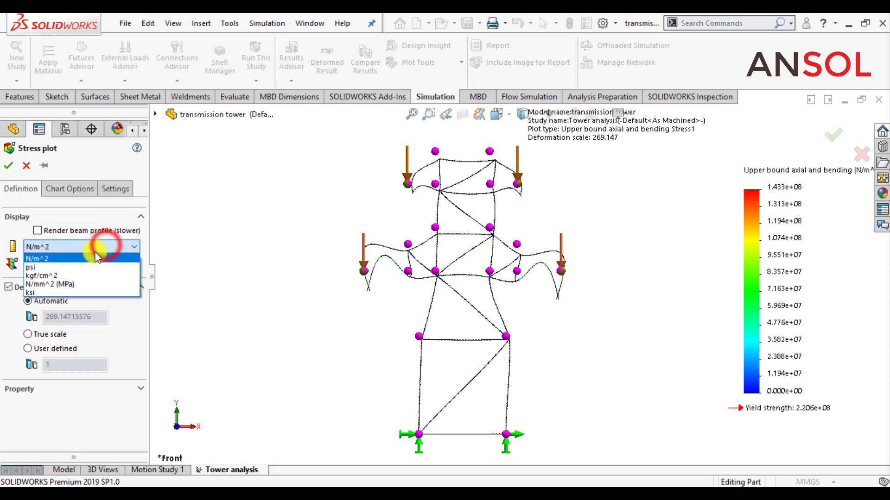
left_click(52, 284)
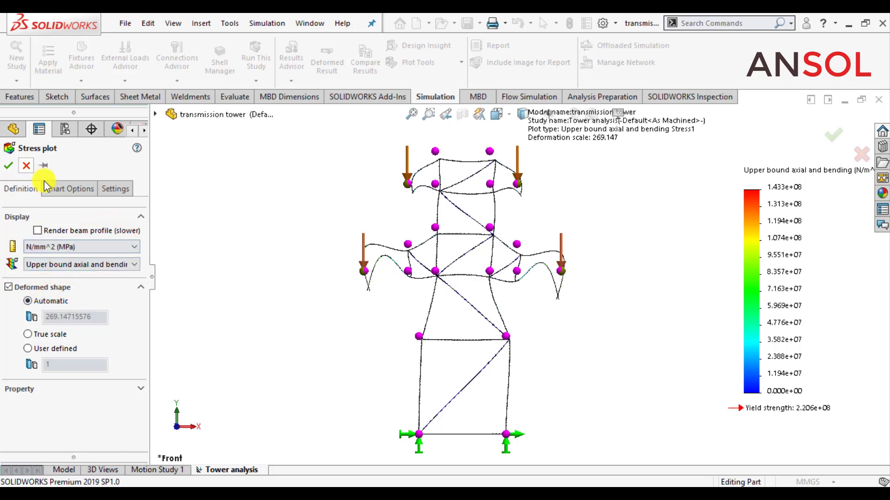
Step: Set the stress plot legend's number format to floating and accept the plot changes
left_click(61, 189)
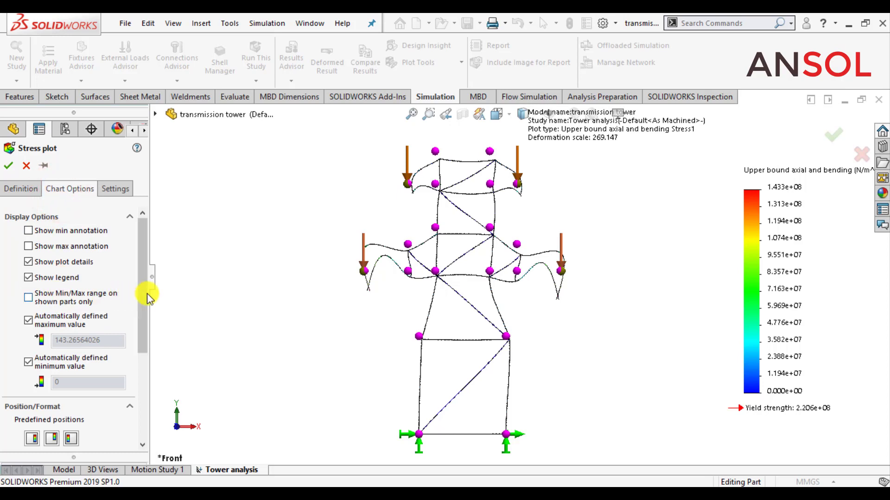
left_click_drag(147, 294, 143, 345)
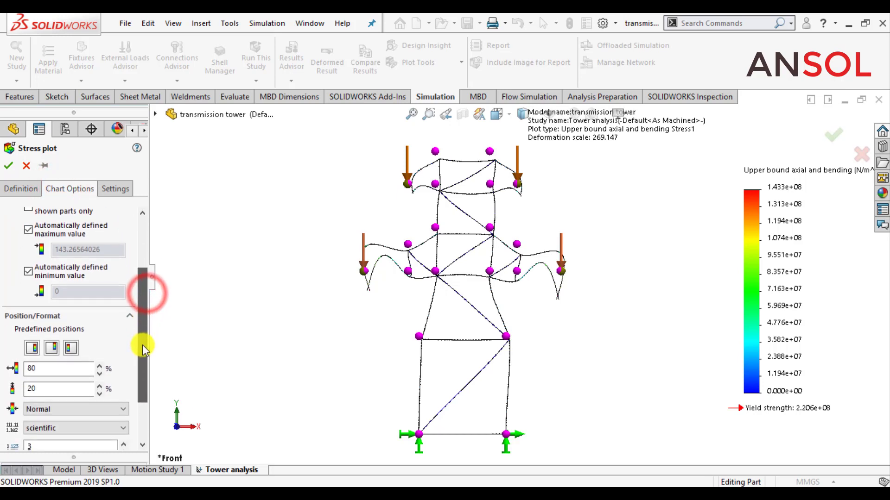
left_click(80, 419)
left_click(55, 438)
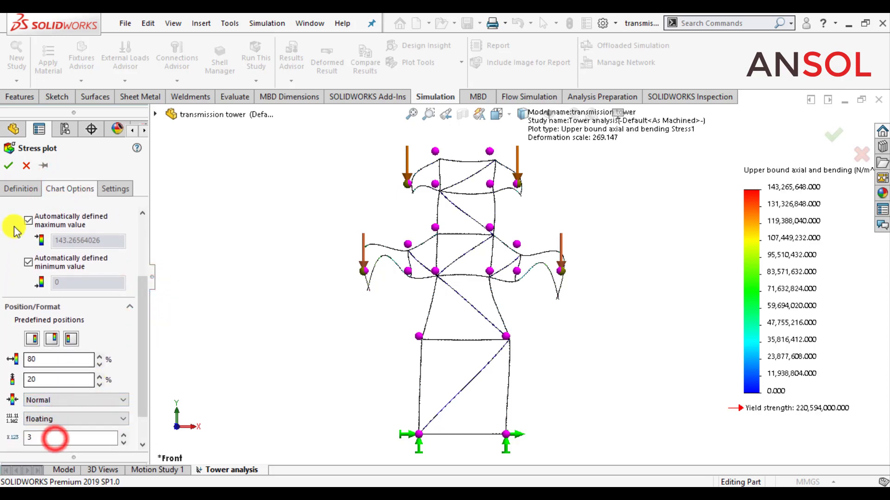
left_click(9, 165)
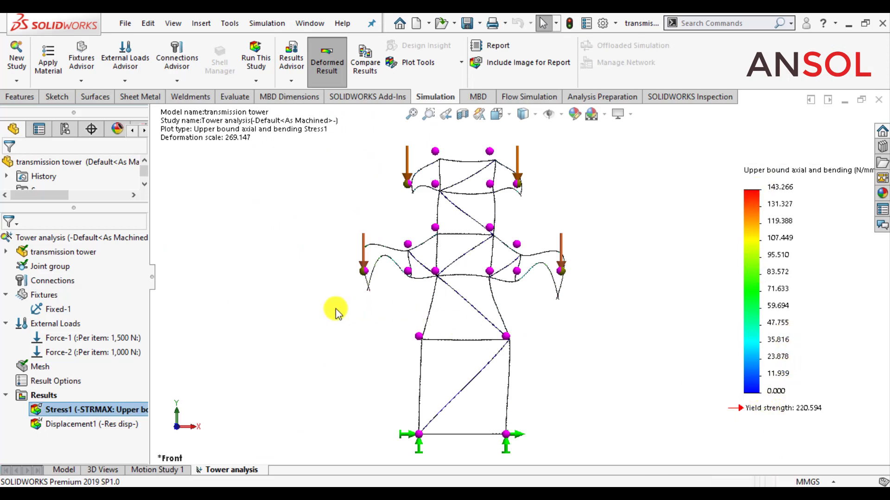
Step: Show the resultant displacement plot, play its deformation animation, and close the animation
double_click(82, 424)
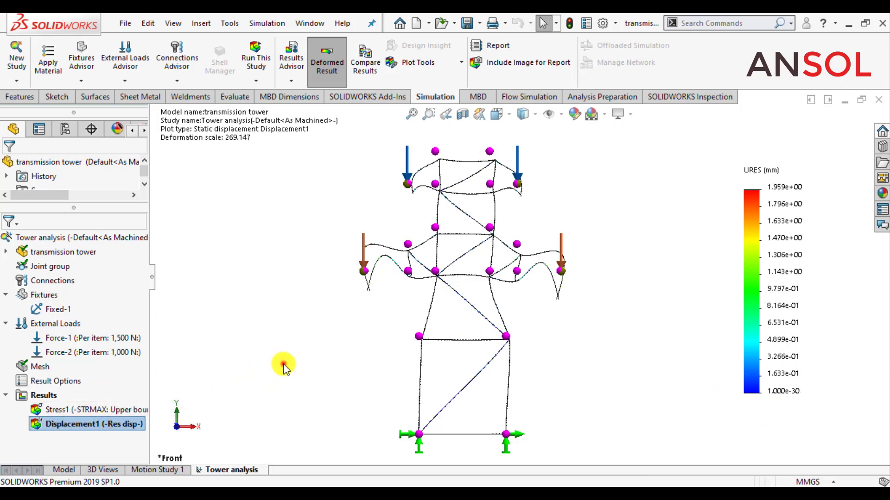
right_click(102, 428)
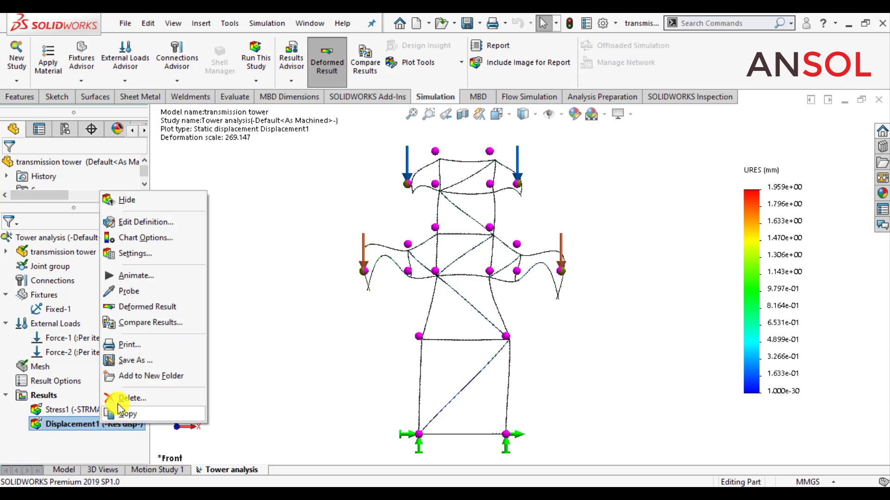
left_click(147, 278)
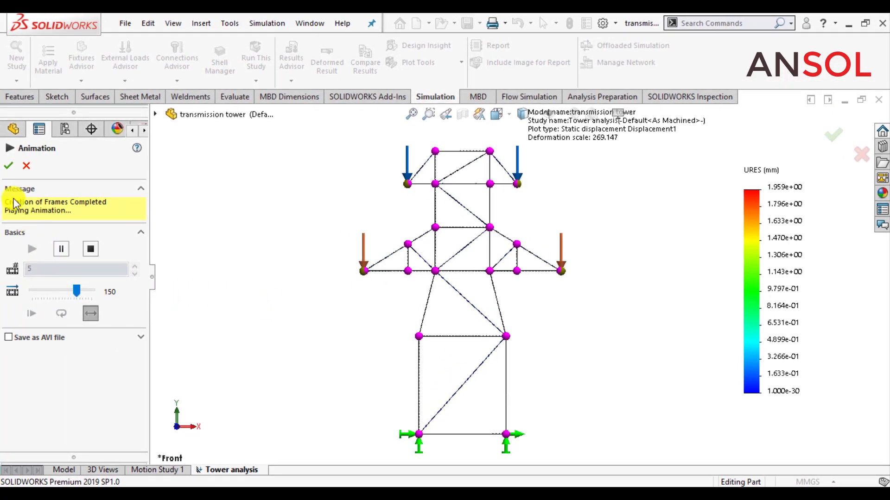
left_click(9, 167)
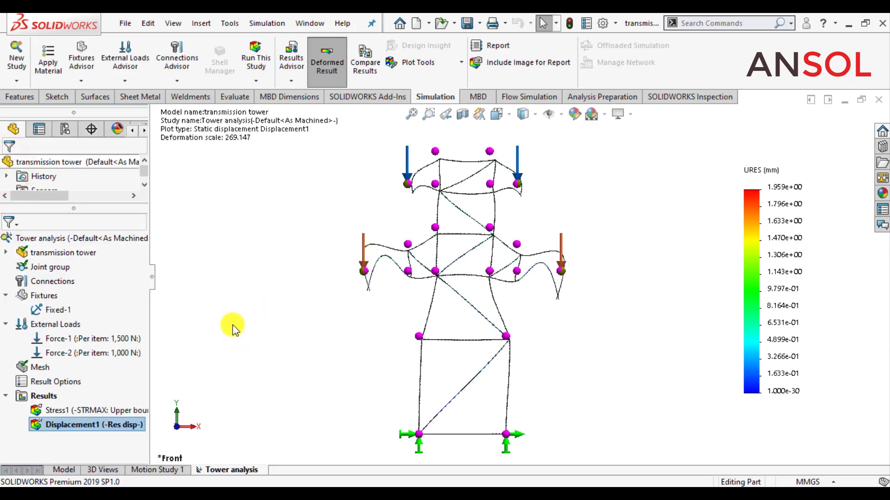
Step: Start a result force listing for reaction forces with the Front Plane as the reference
left_click(51, 398)
right_click(51, 399)
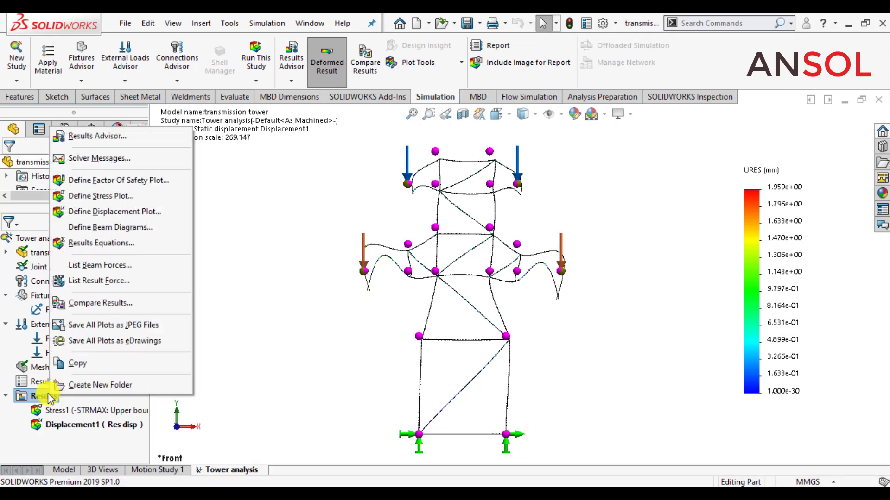
left_click(103, 282)
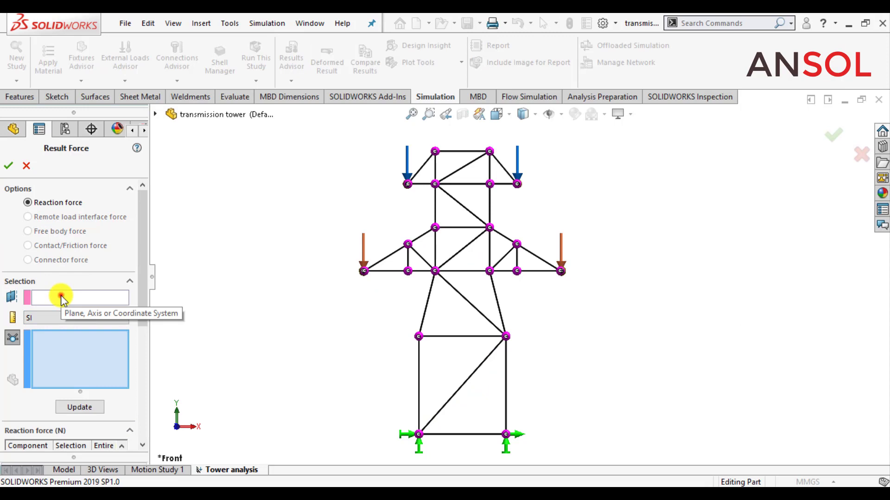
left_click(61, 297)
left_click(155, 114)
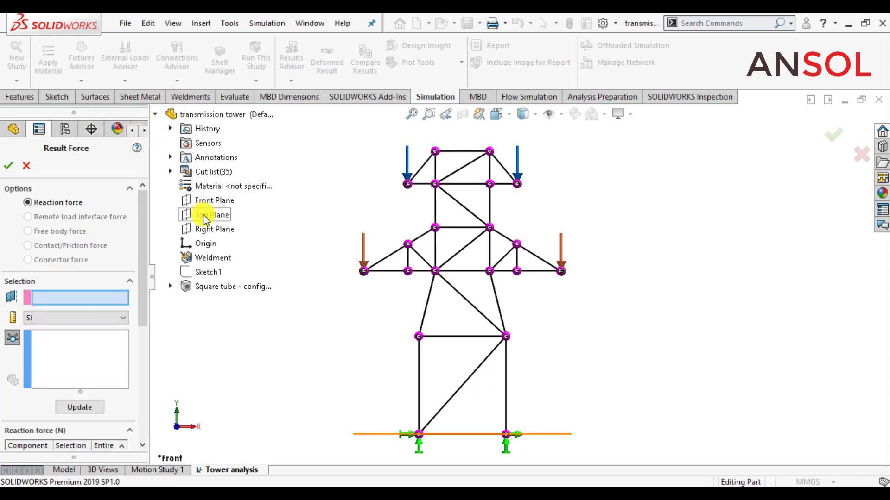
left_click(200, 201)
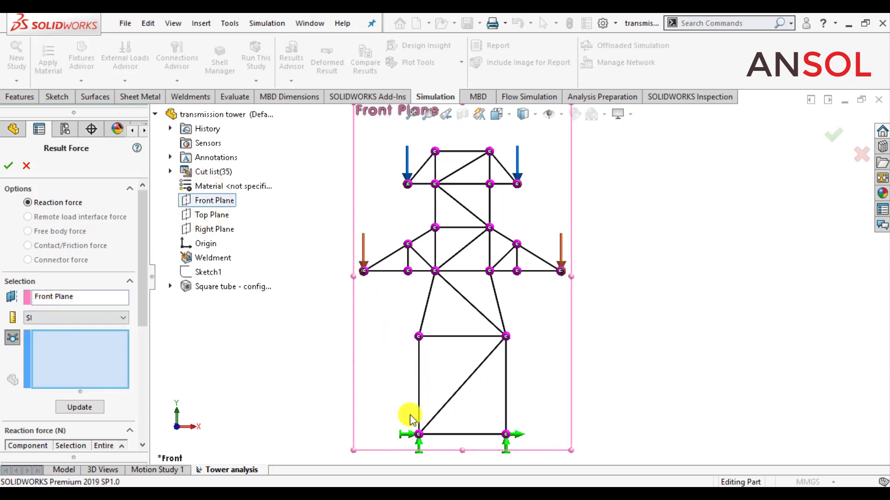
Step: Calculate the reaction forces at the two fixed base joints and close the result force listing
left_click(419, 436)
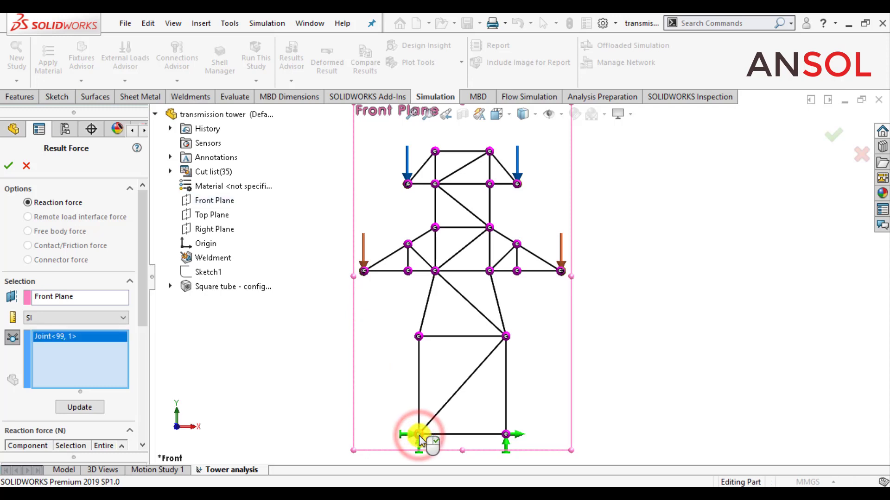
left_click(509, 436)
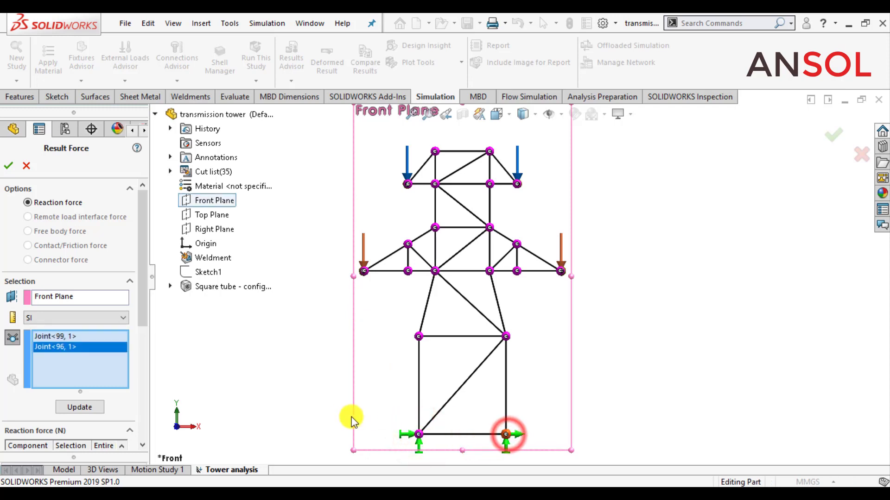
left_click(88, 408)
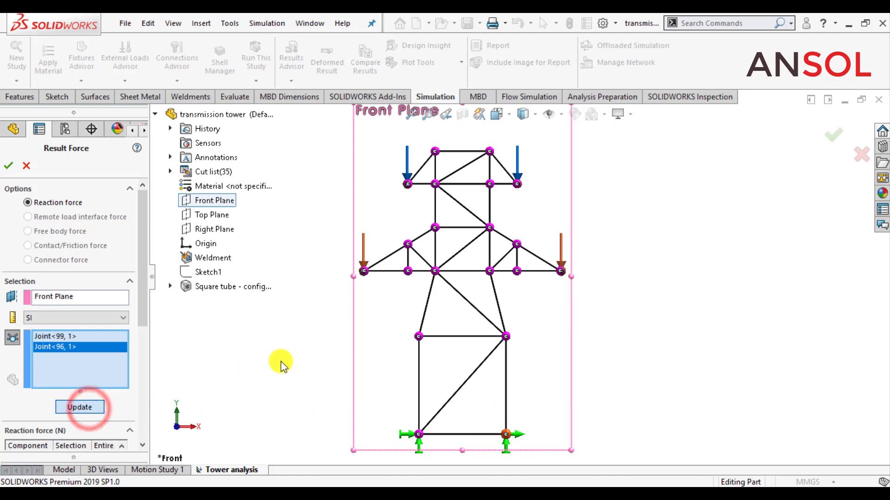
left_click(83, 408)
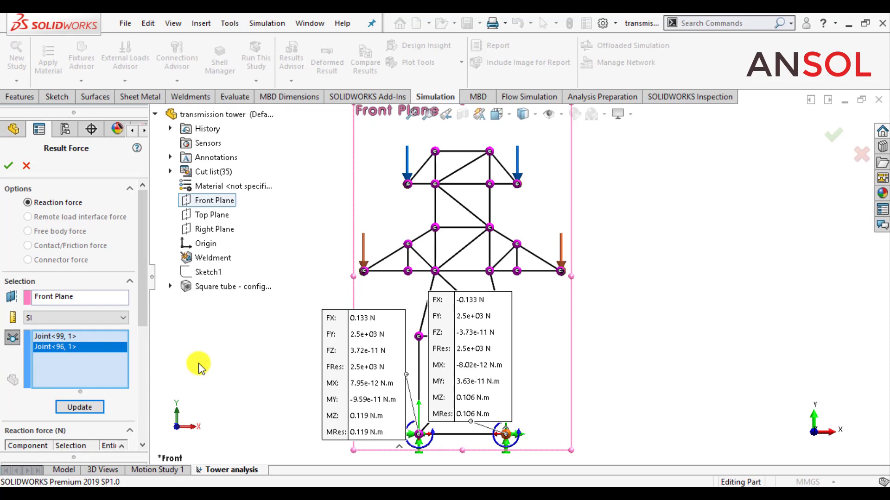
left_click(9, 167)
left_click(279, 274)
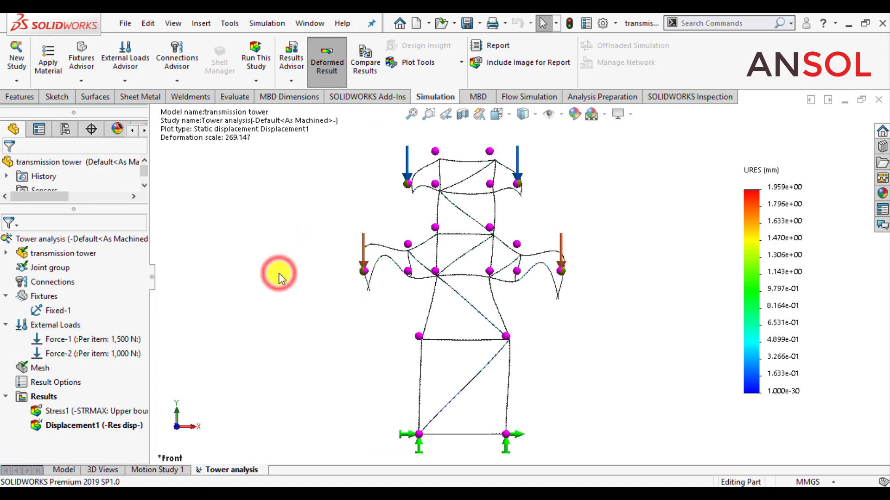